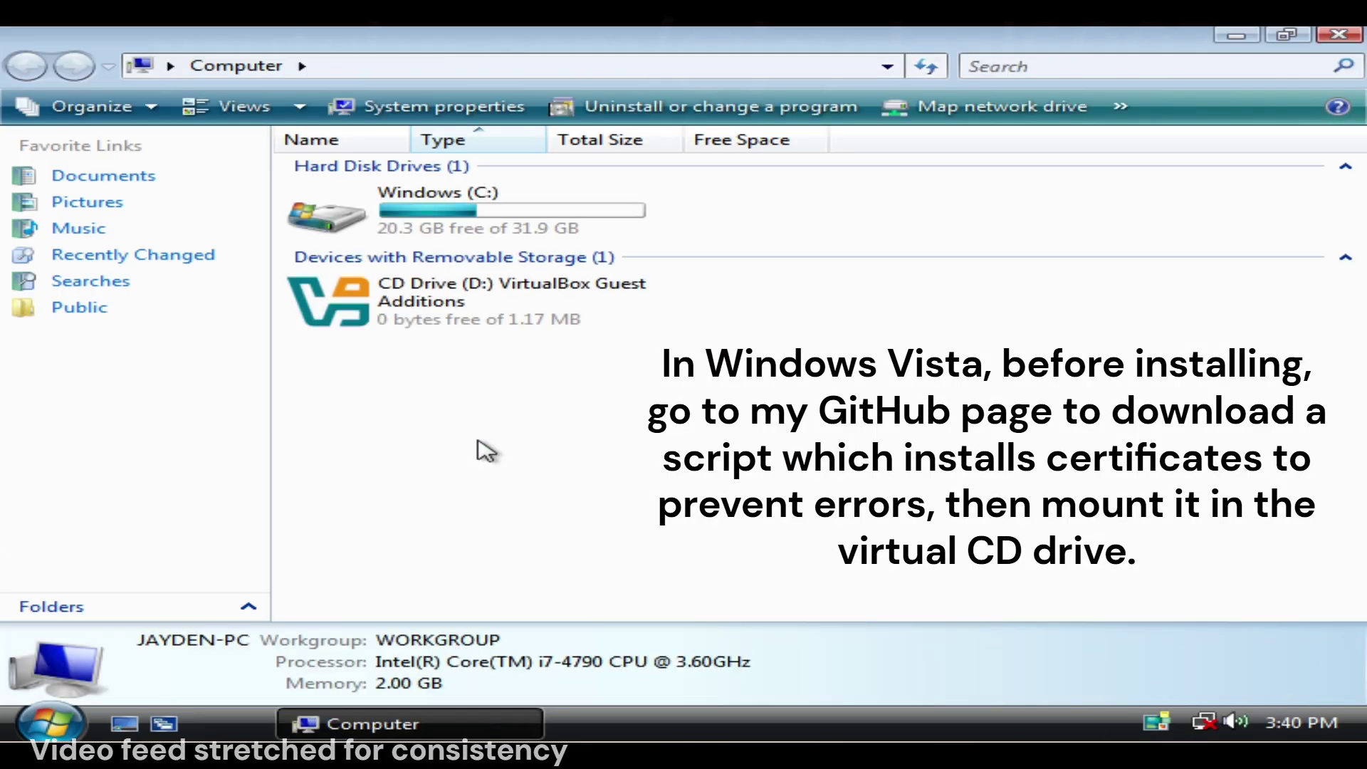
Open the VBOX_CERTUTIL disc in drive D and copy the VBox-CertUtil batch file to the desktop
double_click(459, 322)
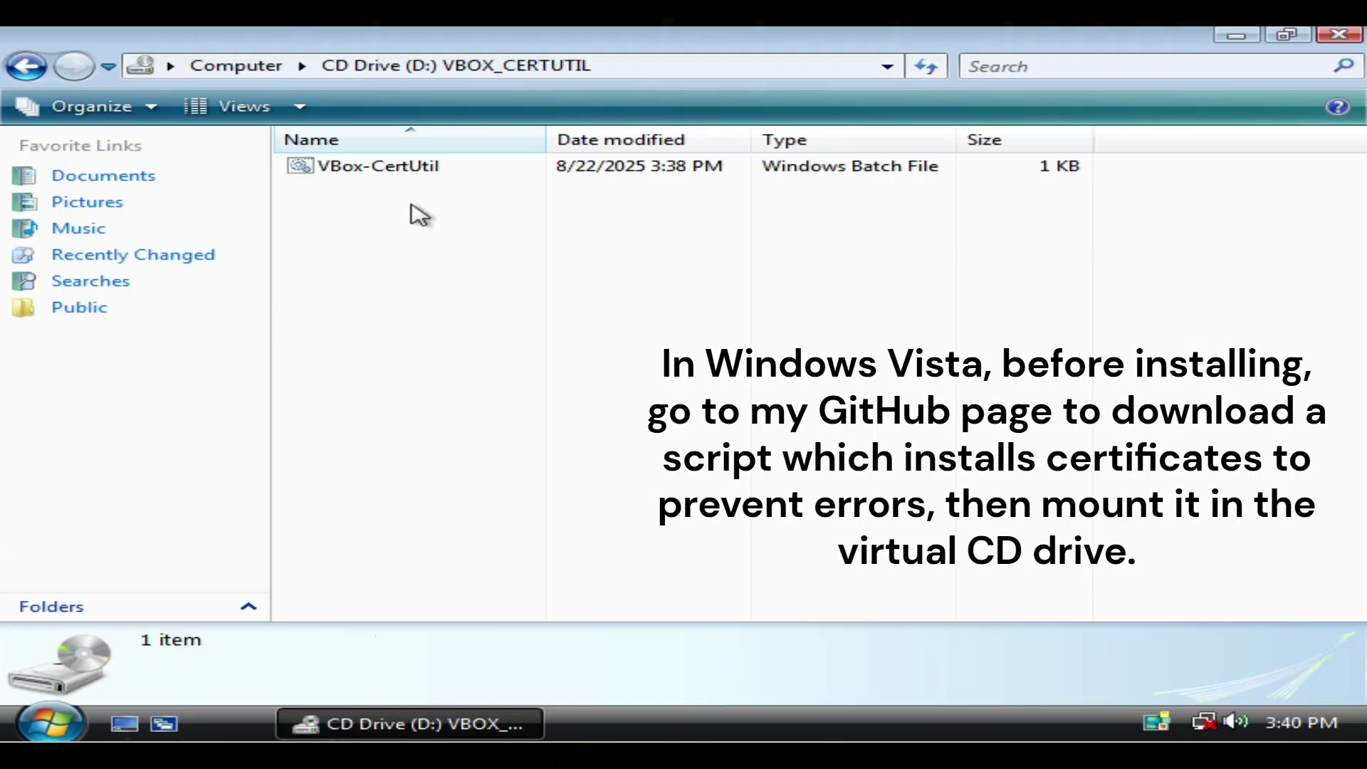
left_click(1286, 34)
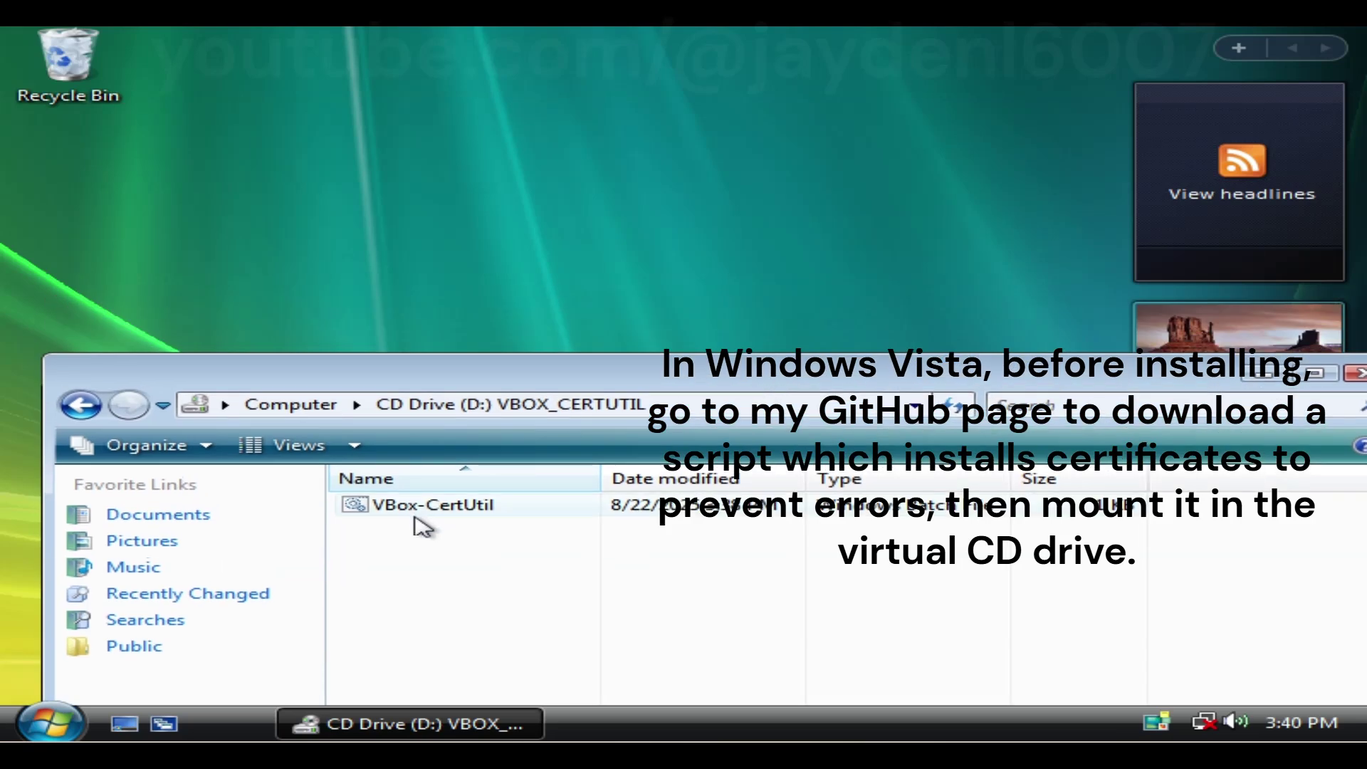
double_click(433, 505)
left_click_drag(456, 447, 499, 285)
left_click_drag(1228, 382, 968, 311)
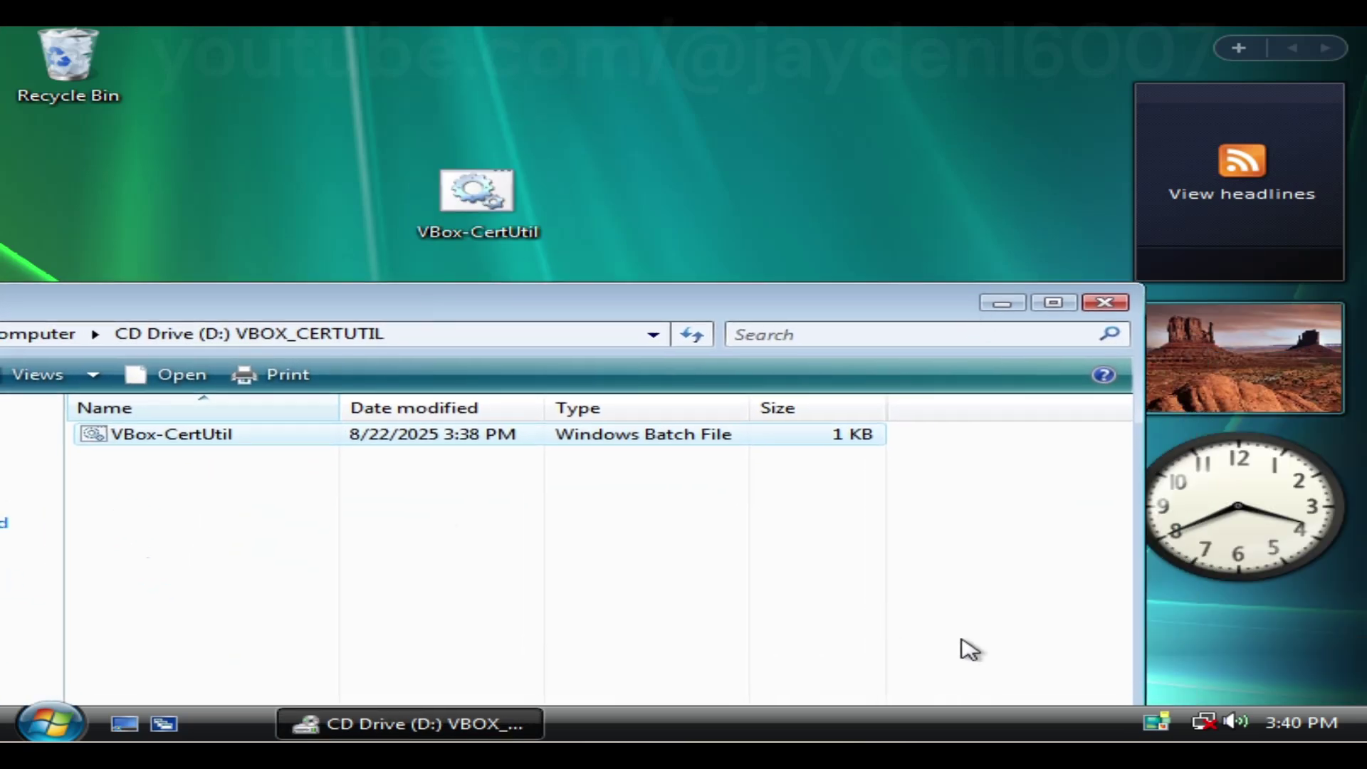
Switch to Oracle VirtualBox Manager and replace the disc image in the Vista-2 machine's optical drive with VBoxGuestAdditions.iso
key("alt+Tab")
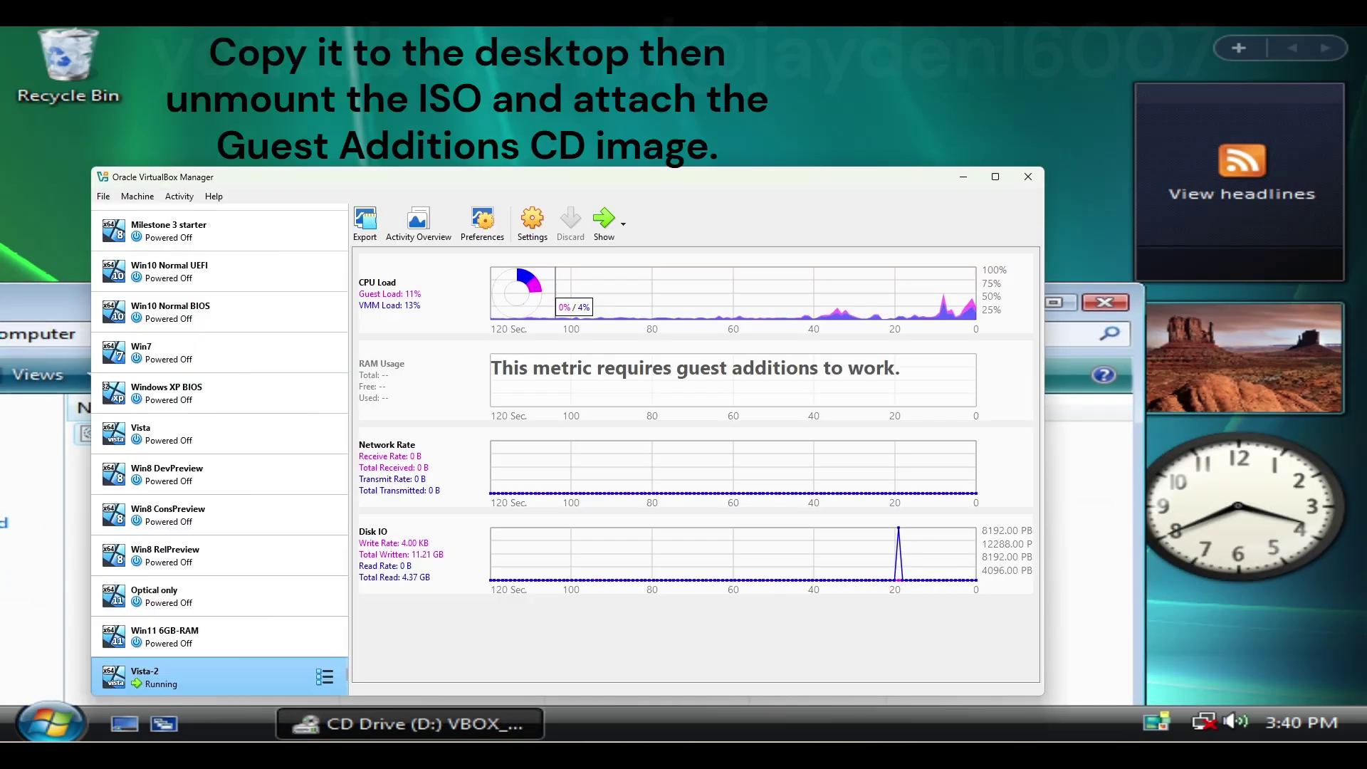
left_click(533, 223)
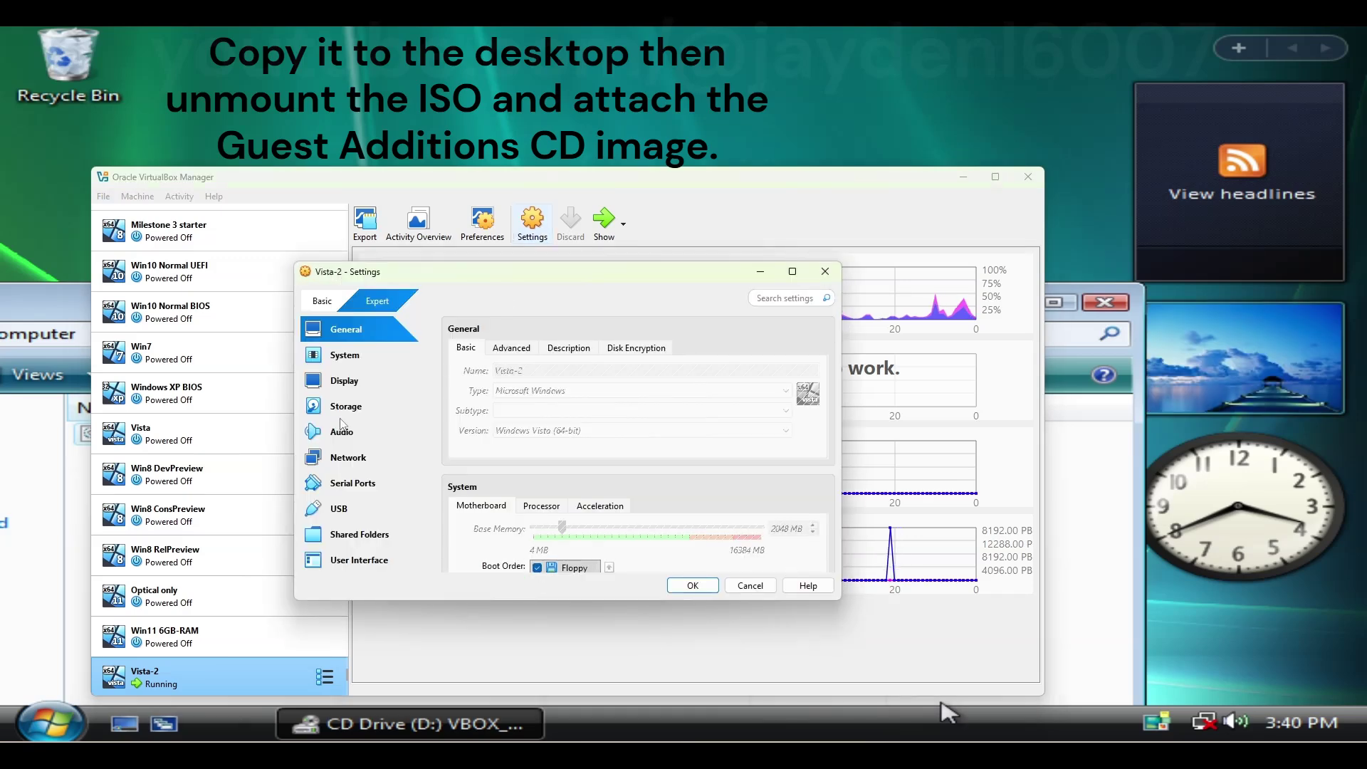
left_click(344, 406)
left_click(540, 399)
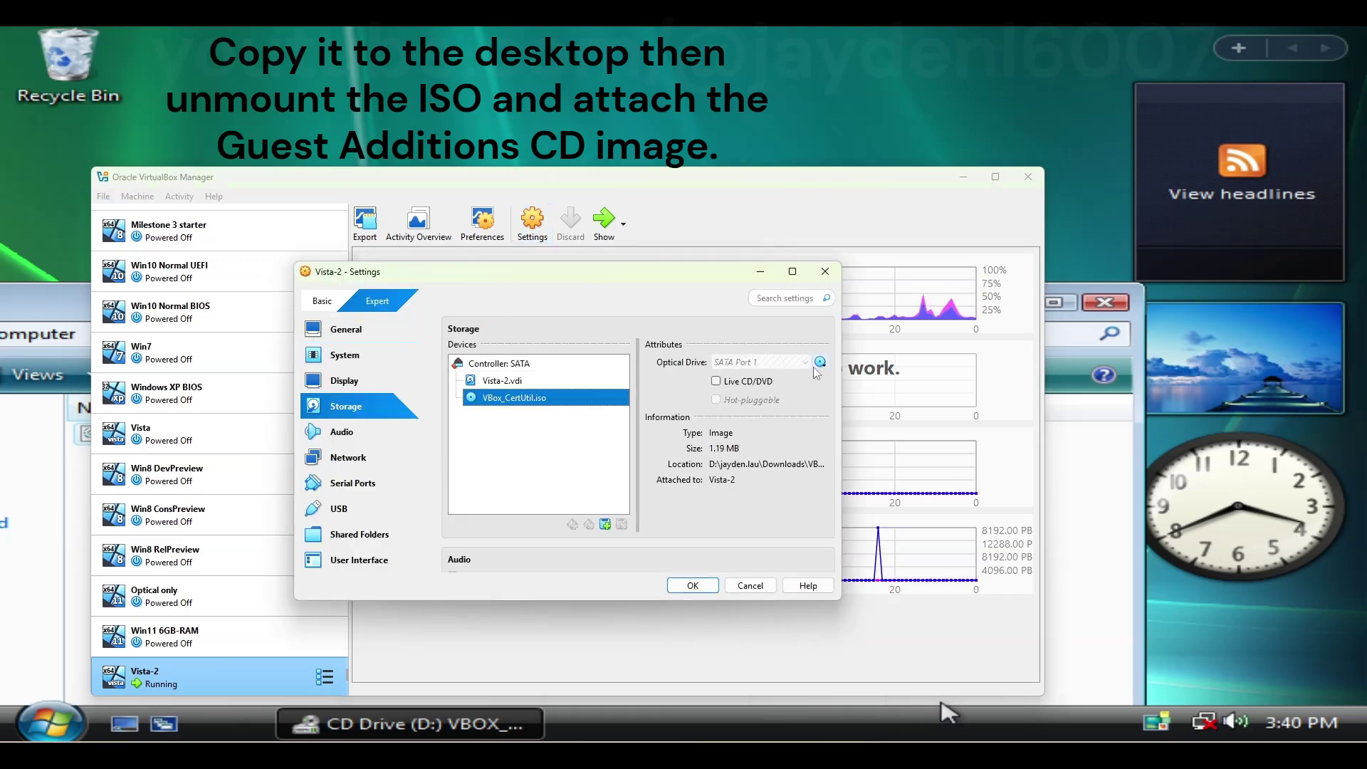
left_click(820, 361)
left_click(855, 453)
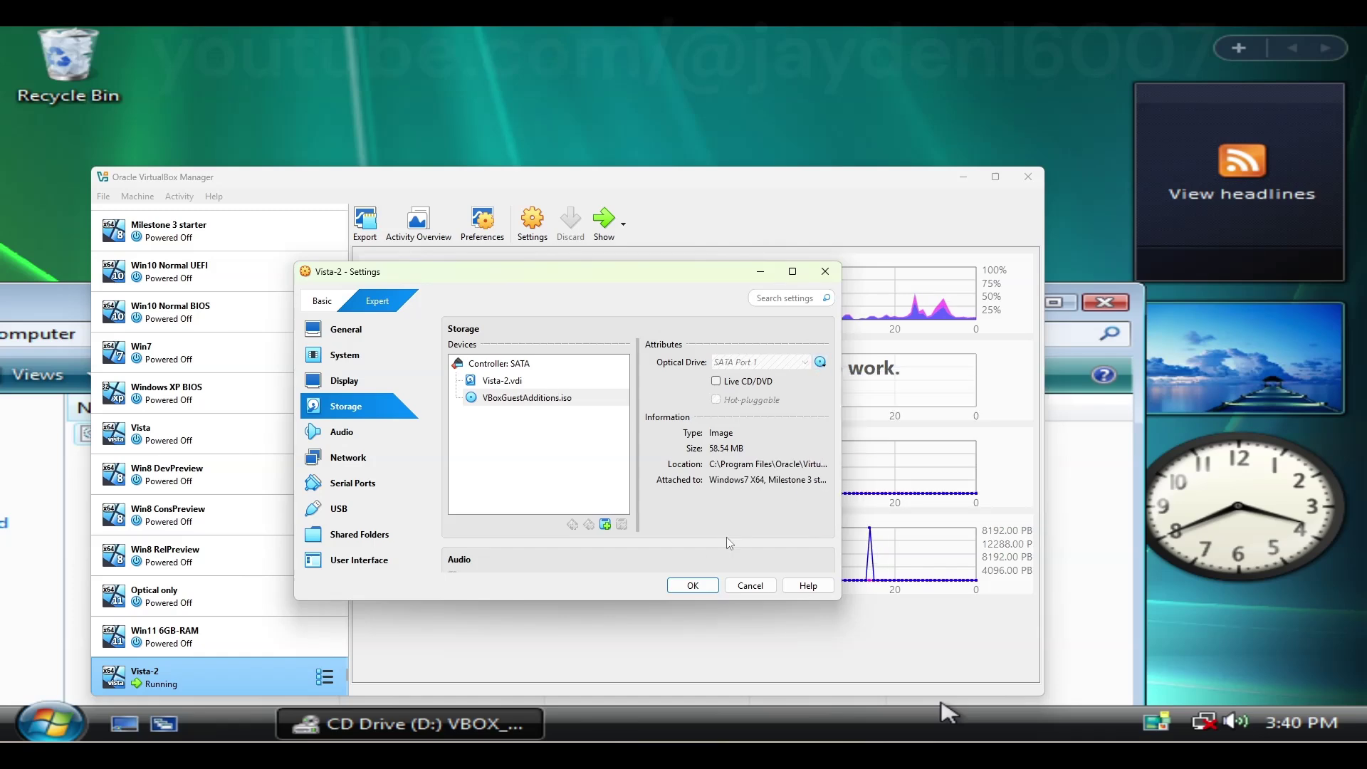
left_click(688, 585)
left_click(966, 178)
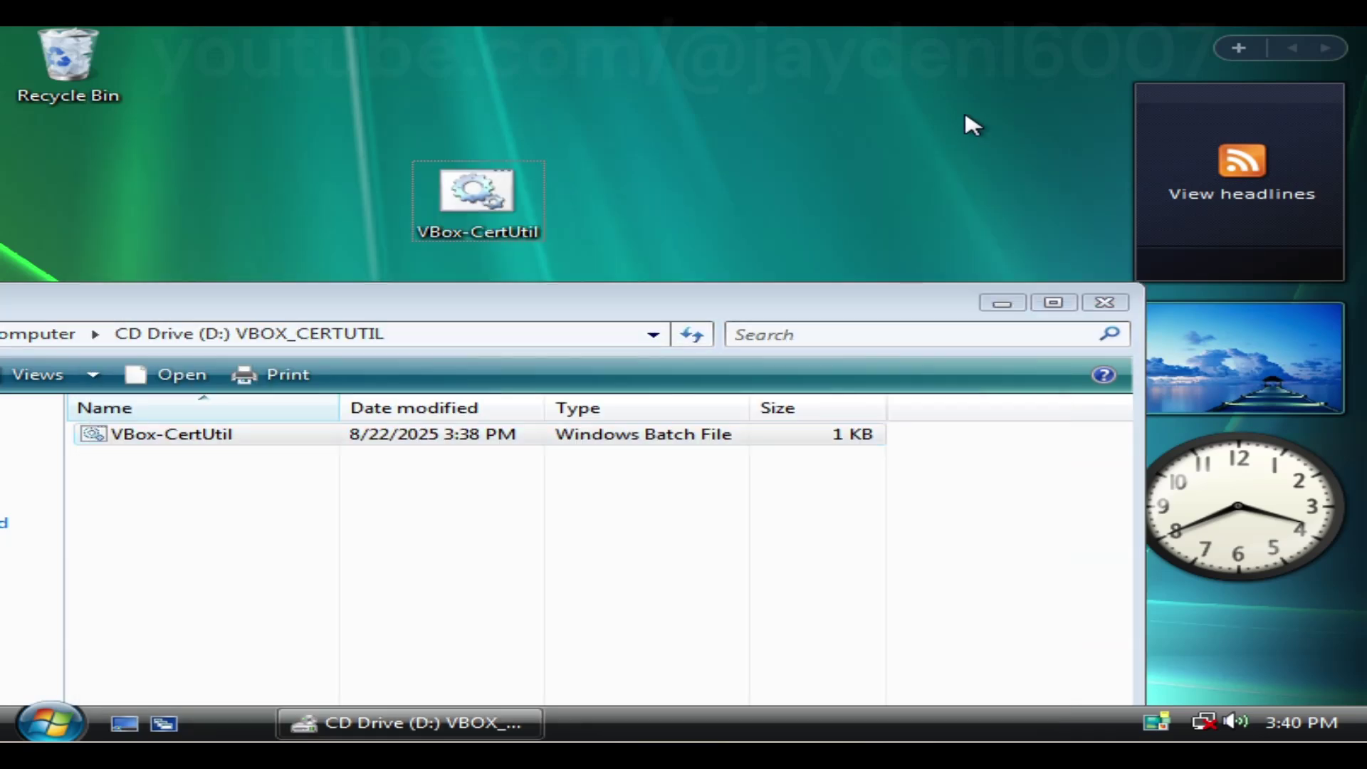
Bring the CD drive window forward, reload it to the Guest Additions contents, and move it clear of the desktop script
double_click(955, 283)
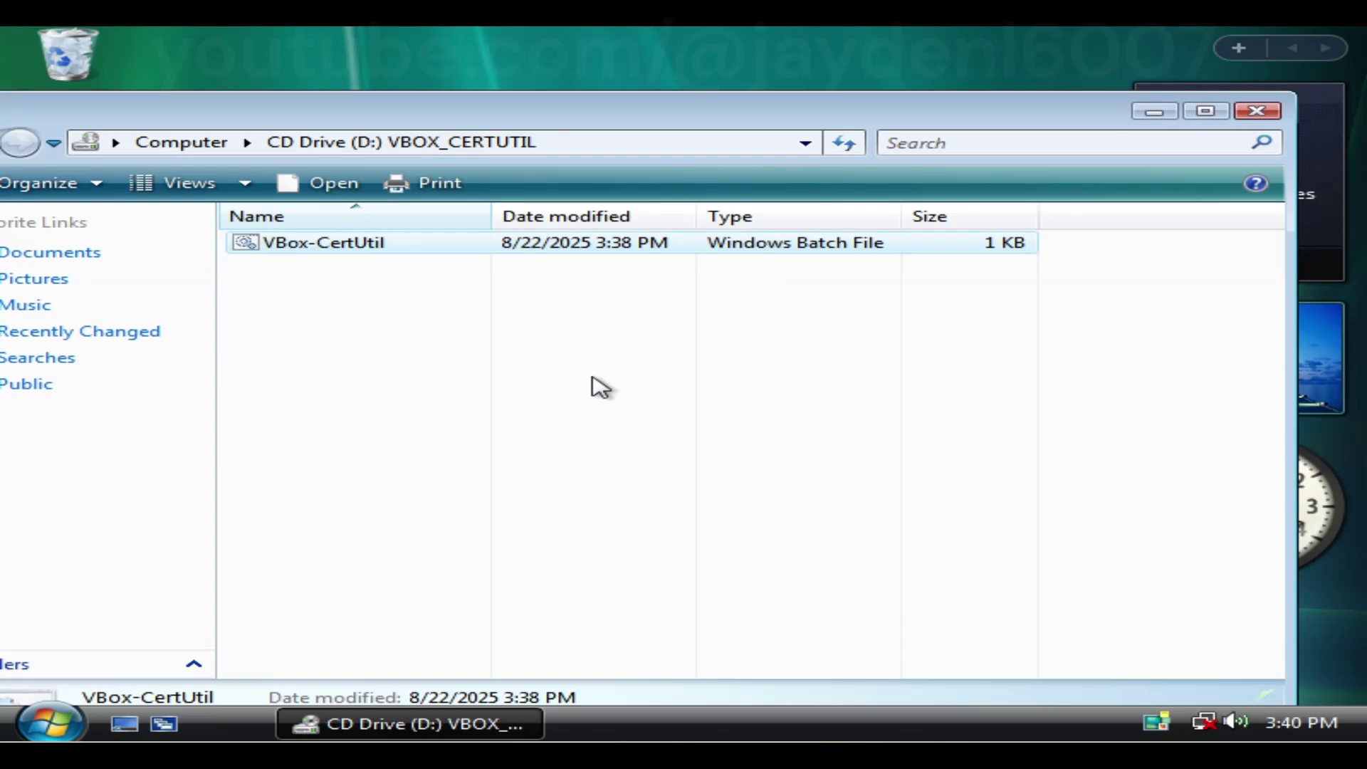
right_click(597, 376)
left_click(702, 178)
left_click_drag(683, 106, 626, 339)
Run the desktop VBox-CertUtil script as administrator and install the certificates from drive D
right_click(485, 193)
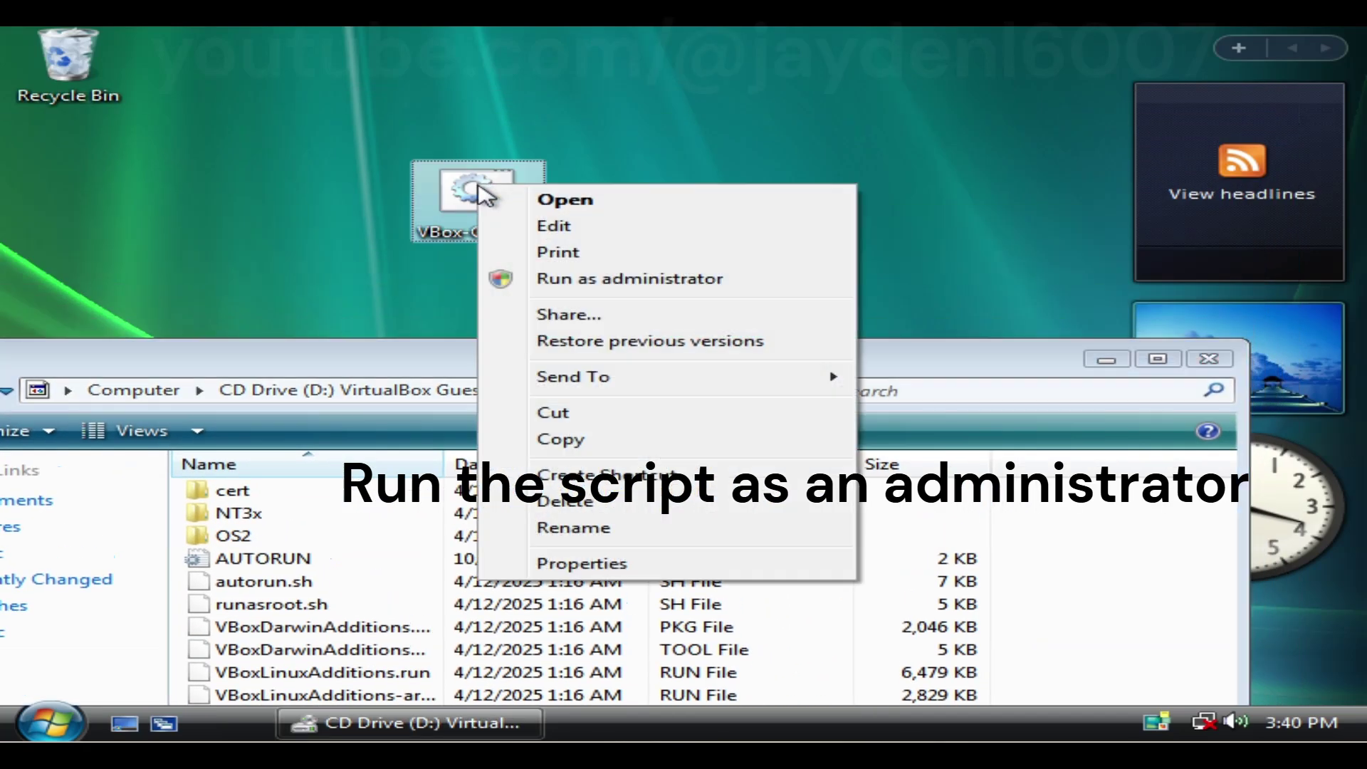
left_click(551, 278)
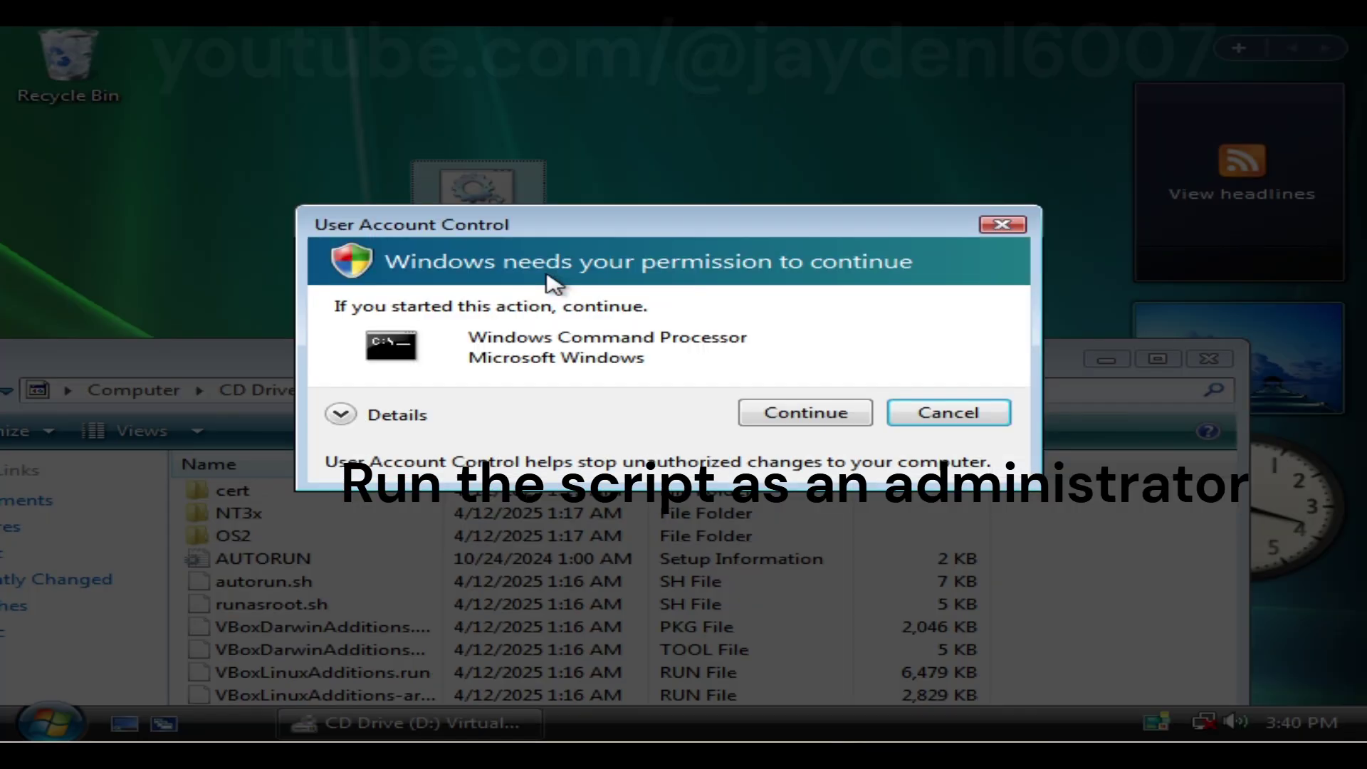
left_click(770, 412)
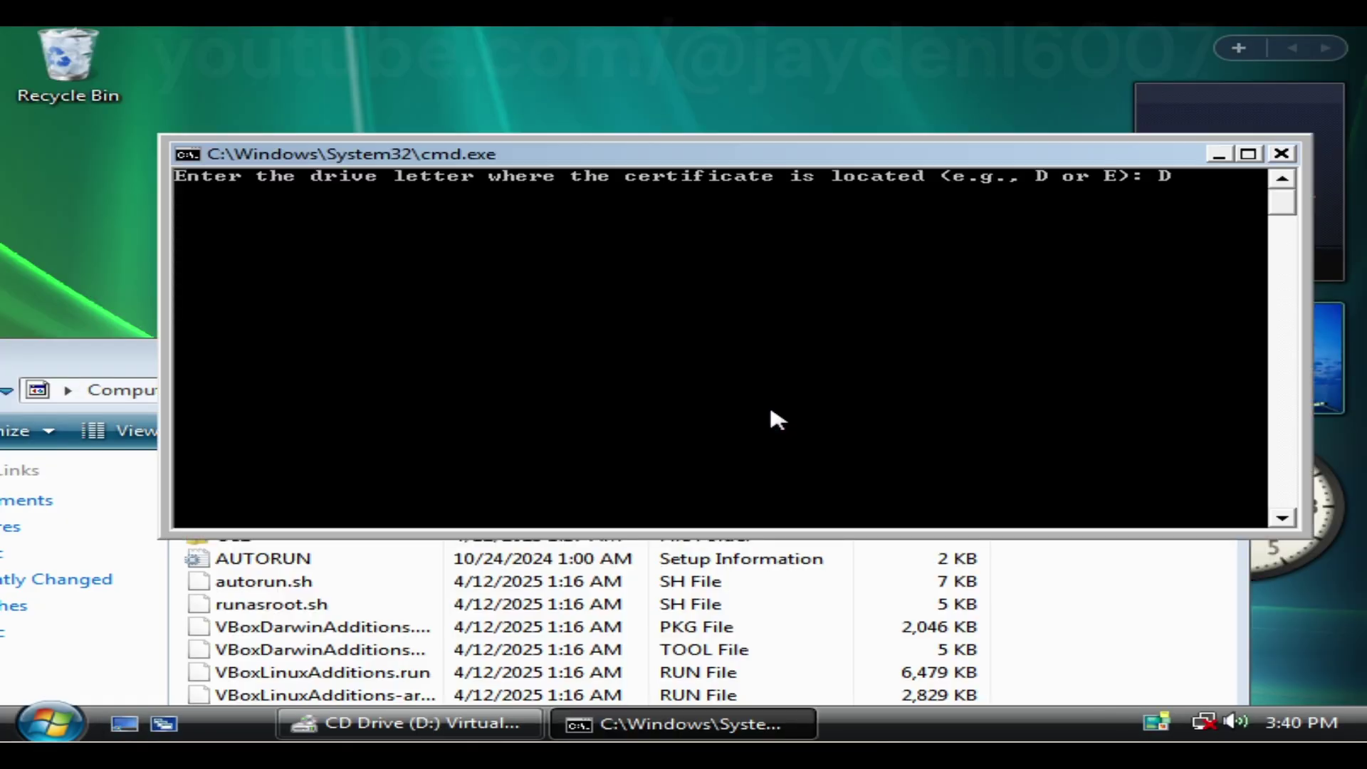
type("D")
key("Return")
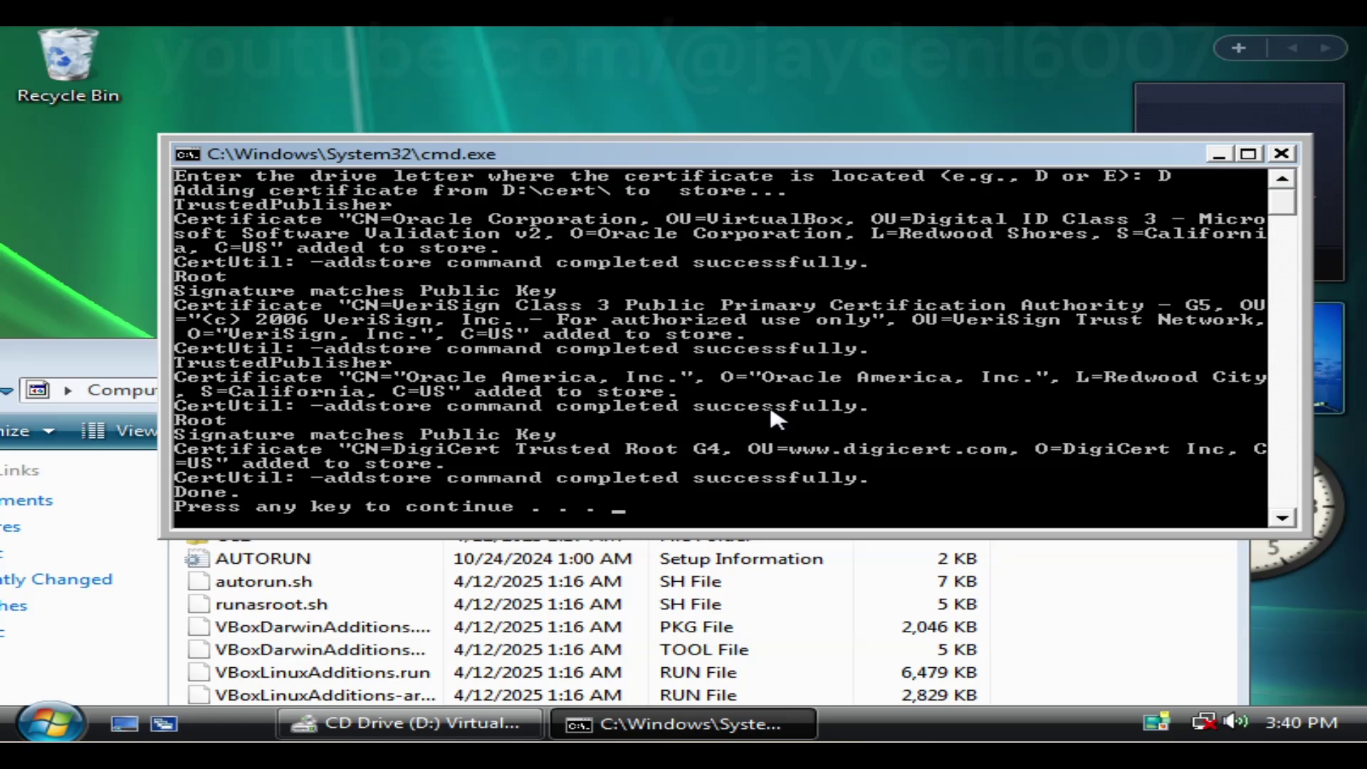
key("Return")
Launch VBoxWindowsAdditions from the Guest Additions disc, allow it access, and bring up its setup window
left_click_drag(784, 373, 882, 122)
double_click(544, 502)
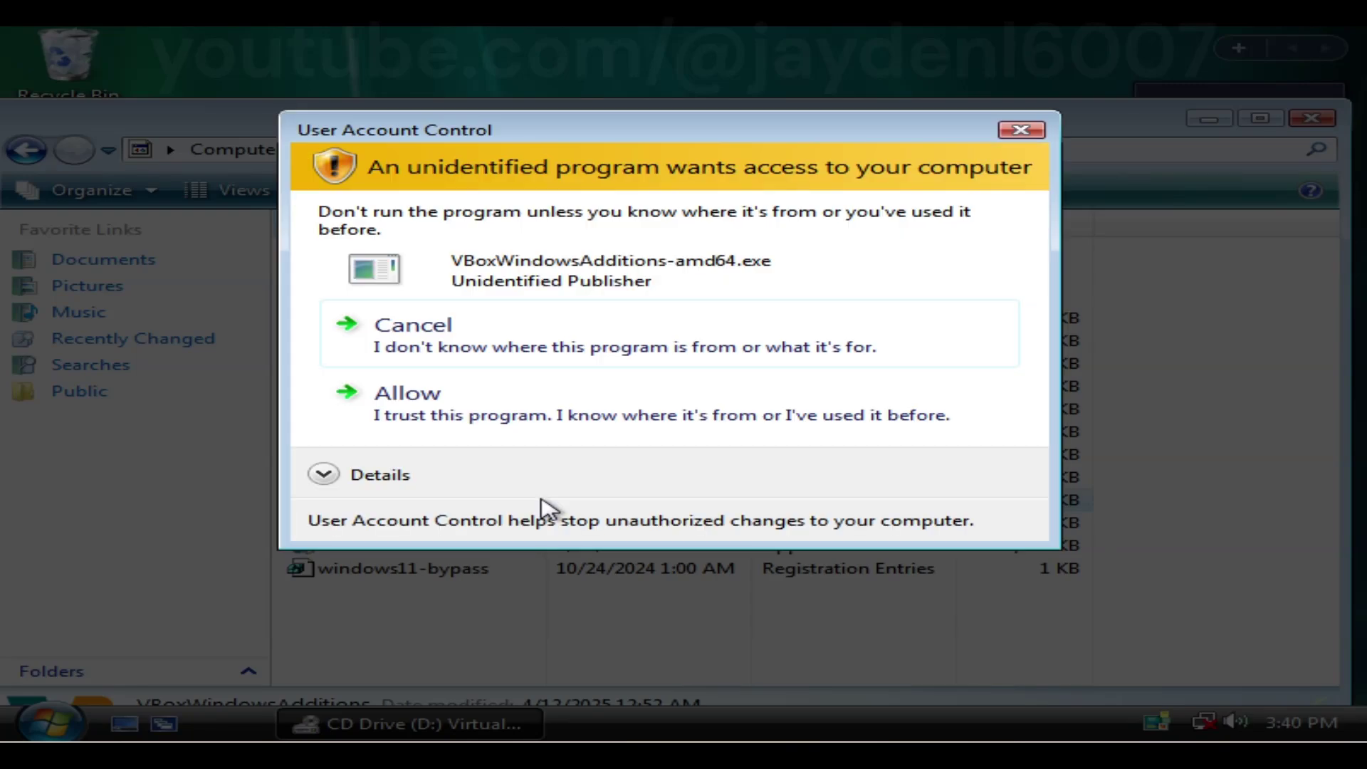
left_click(562, 398)
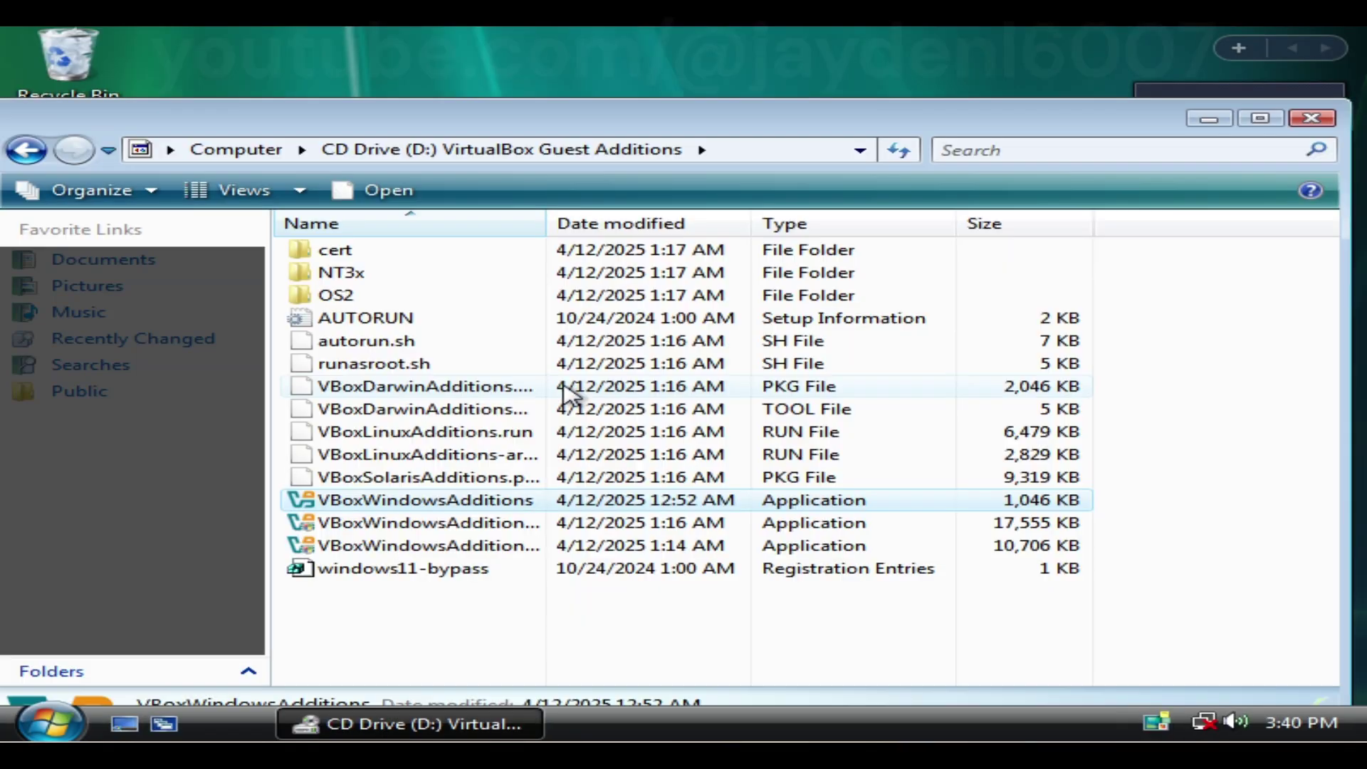
left_click(747, 726)
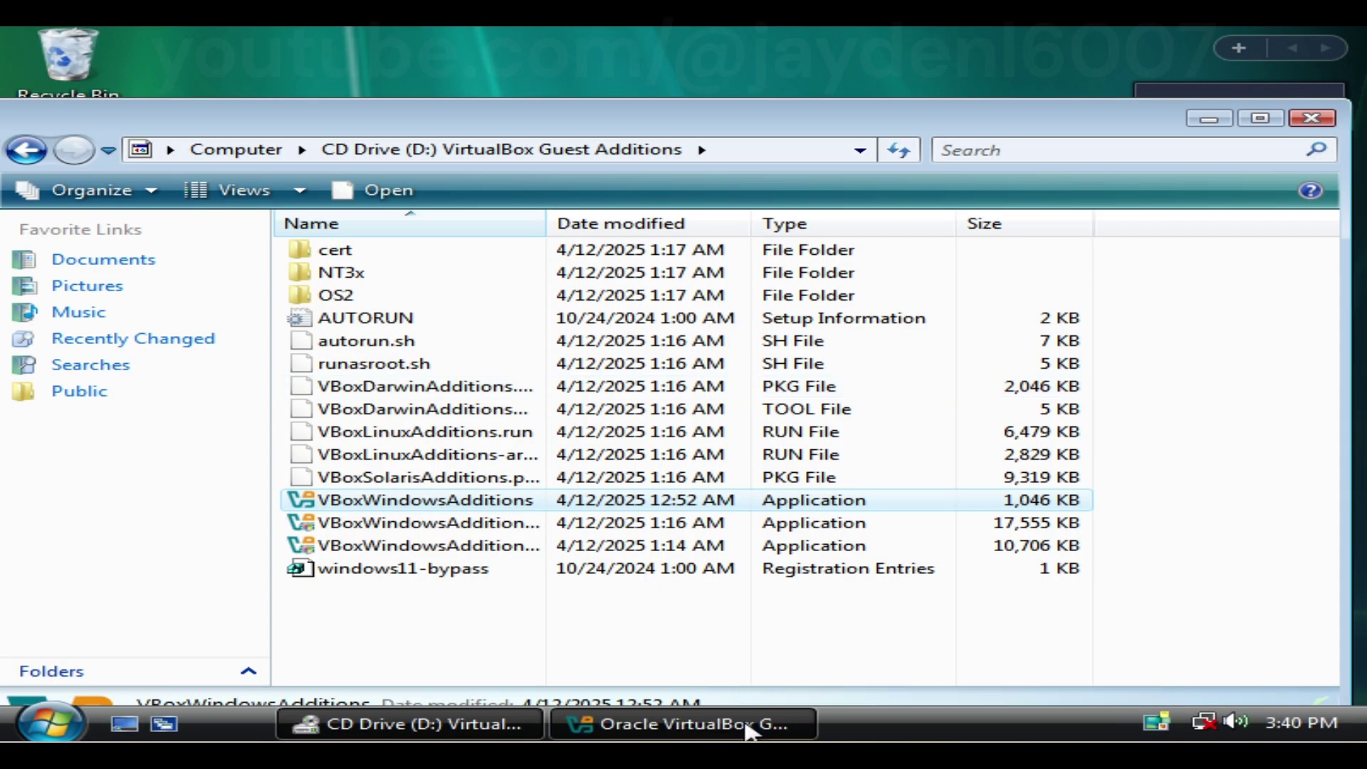
Install Oracle VirtualBox Guest Additions 7.1.8 with the default options and finish with Reboot now
left_click(885, 567)
left_click(883, 568)
left_click(885, 567)
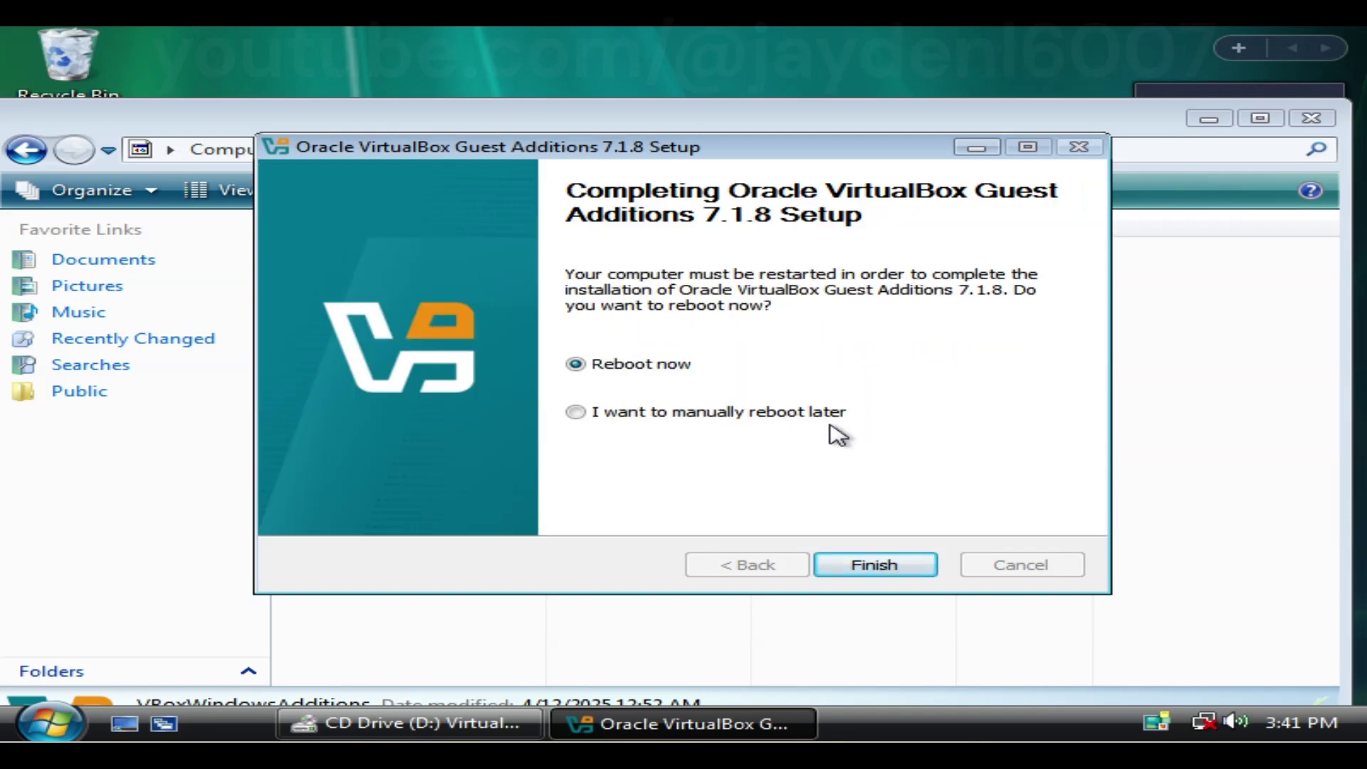
left_click(887, 574)
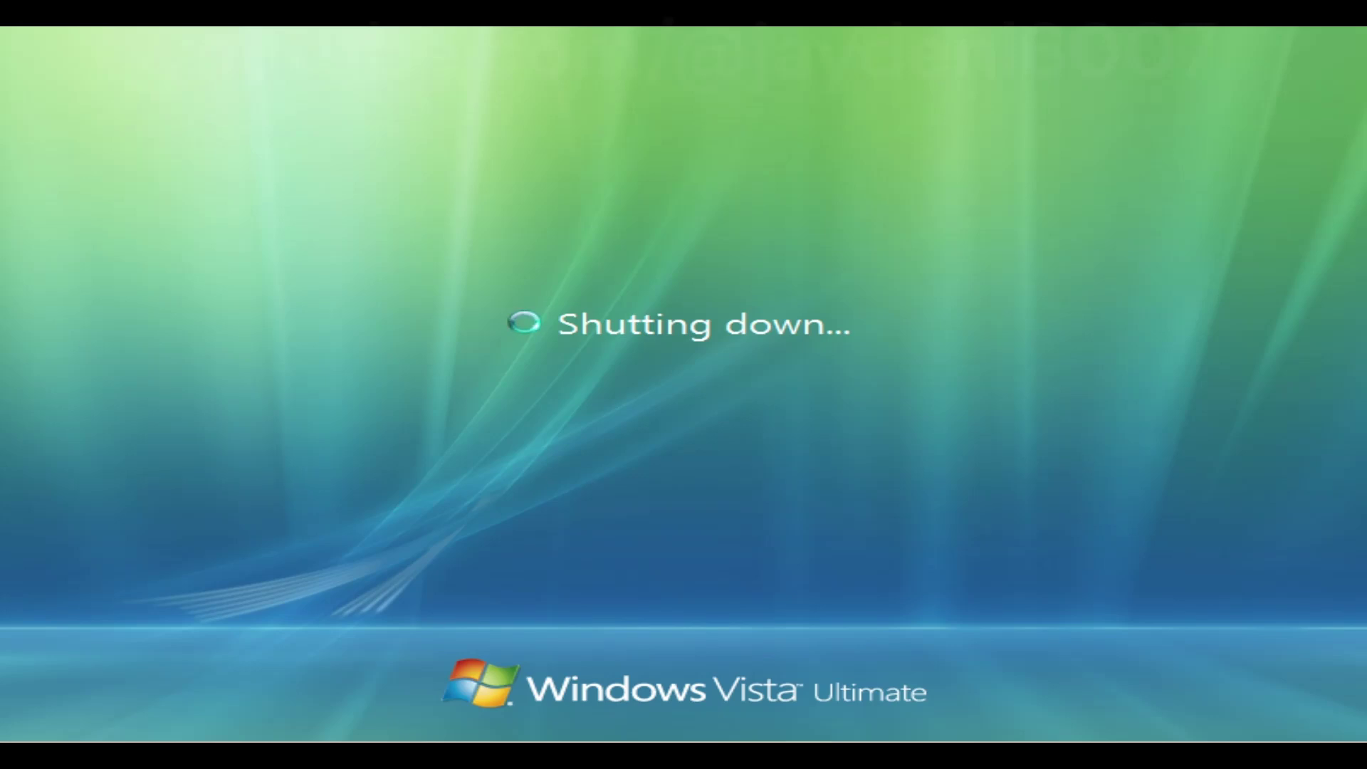
key("XF86AudioLowerVolume")
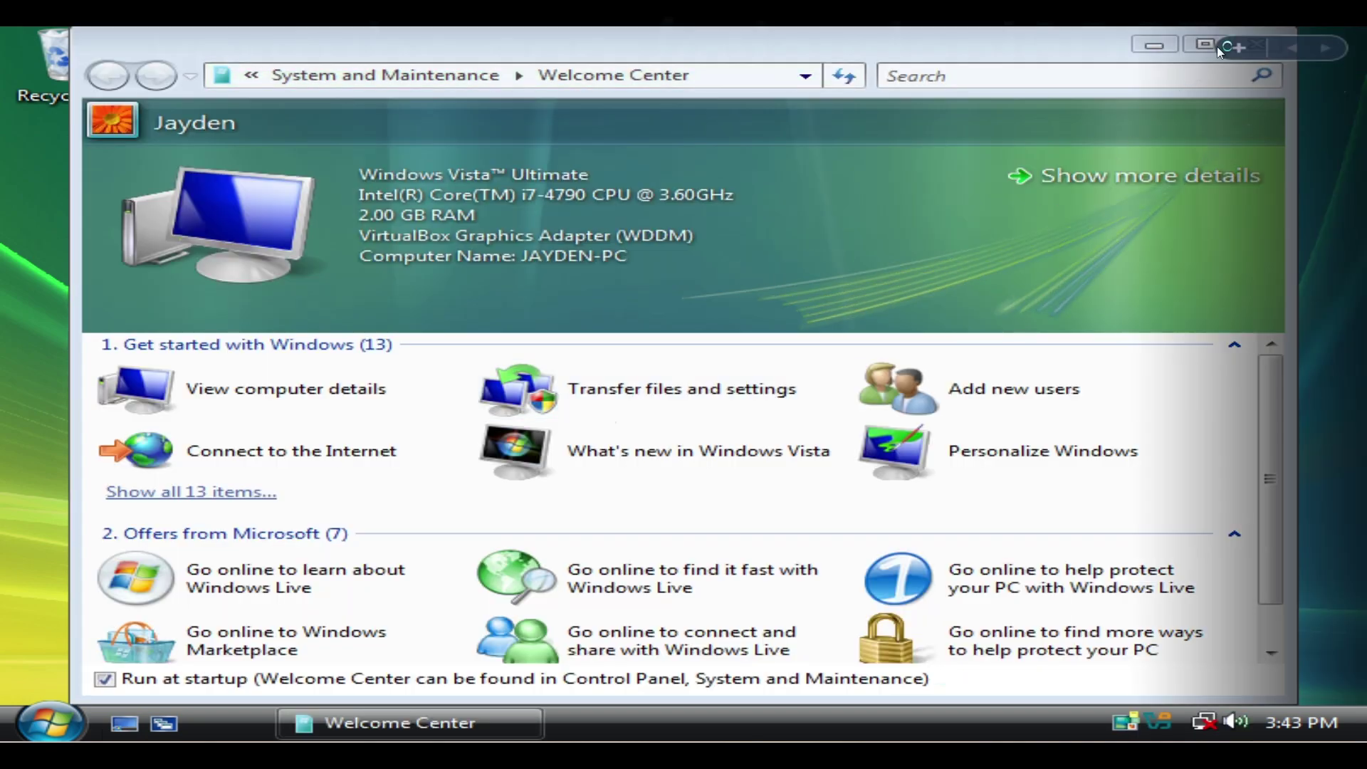
left_click_drag(1044, 37, 890, 54)
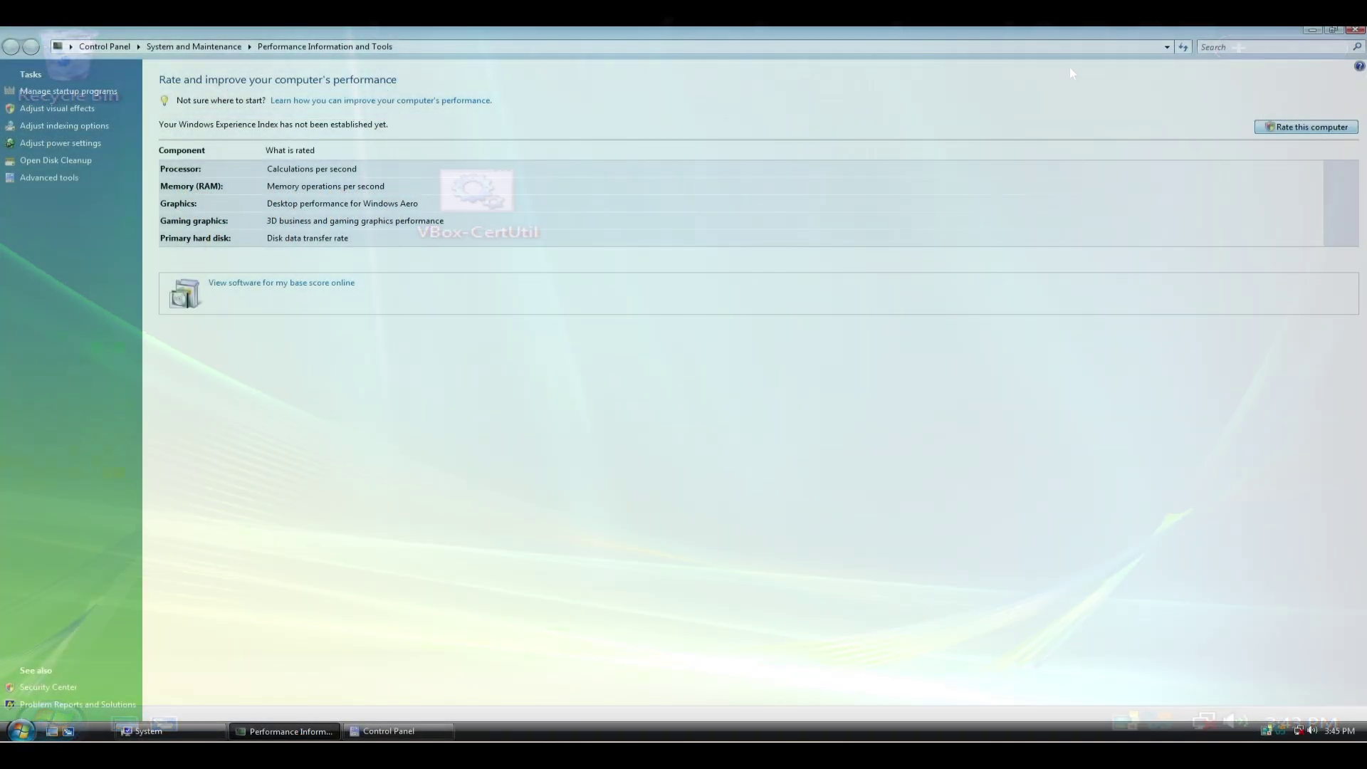
Try to rate the computer's Windows Experience Index, granting permission to the Windows System Assessment Tool
left_click(1336, 128)
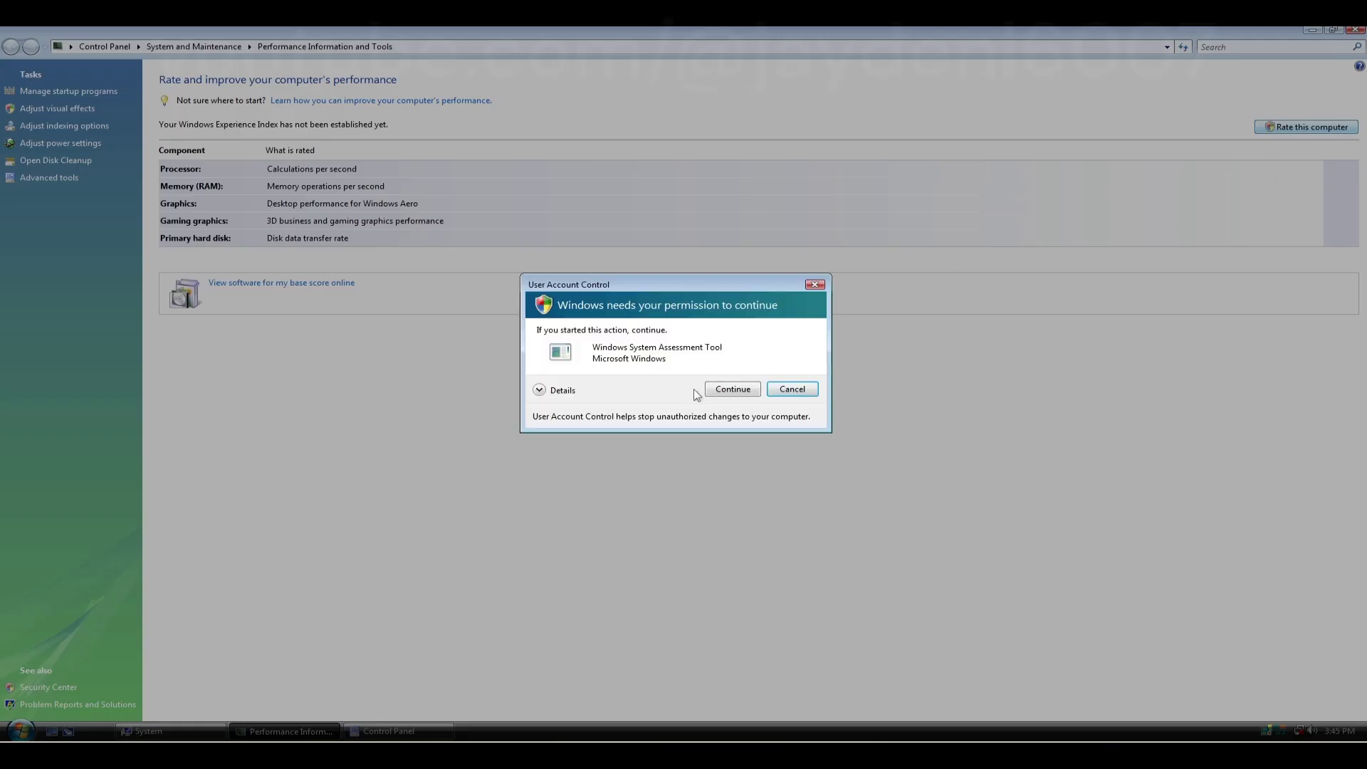
left_click(719, 394)
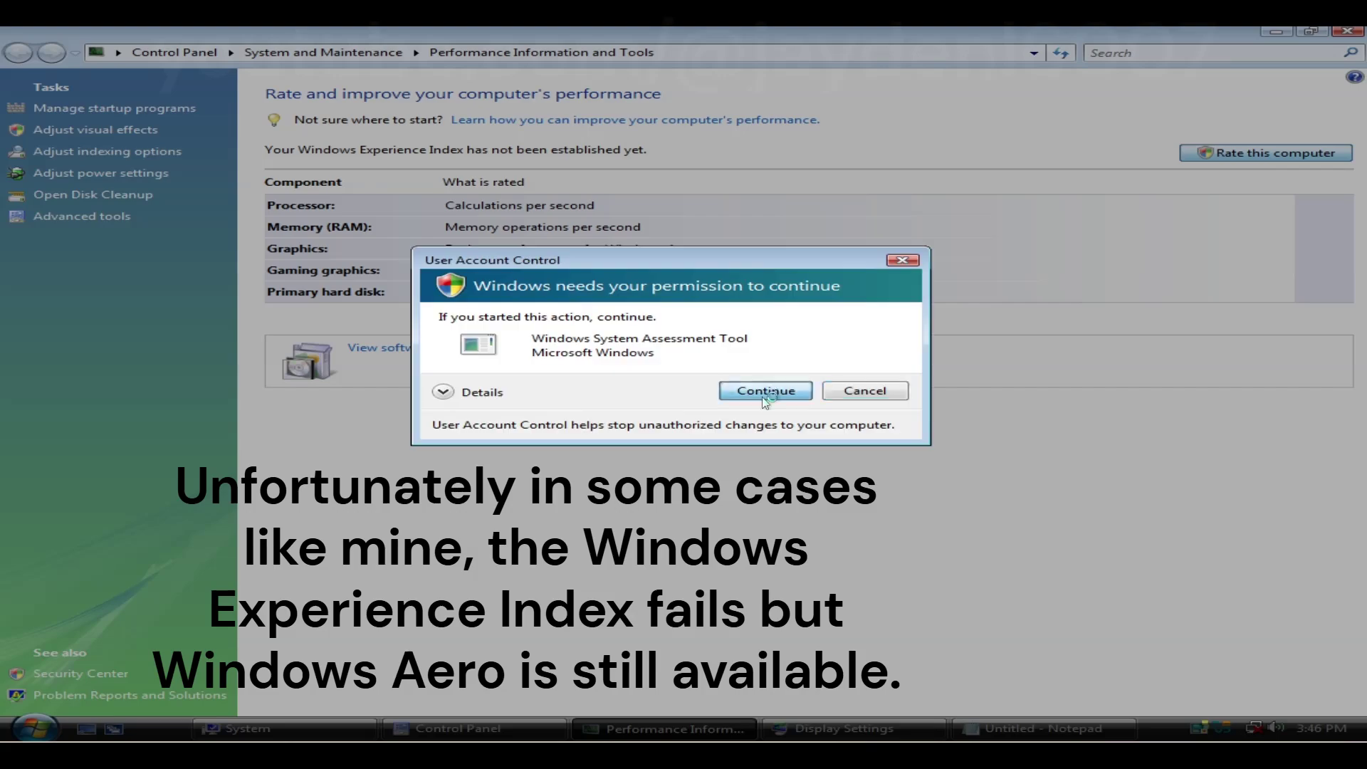
left_click(766, 391)
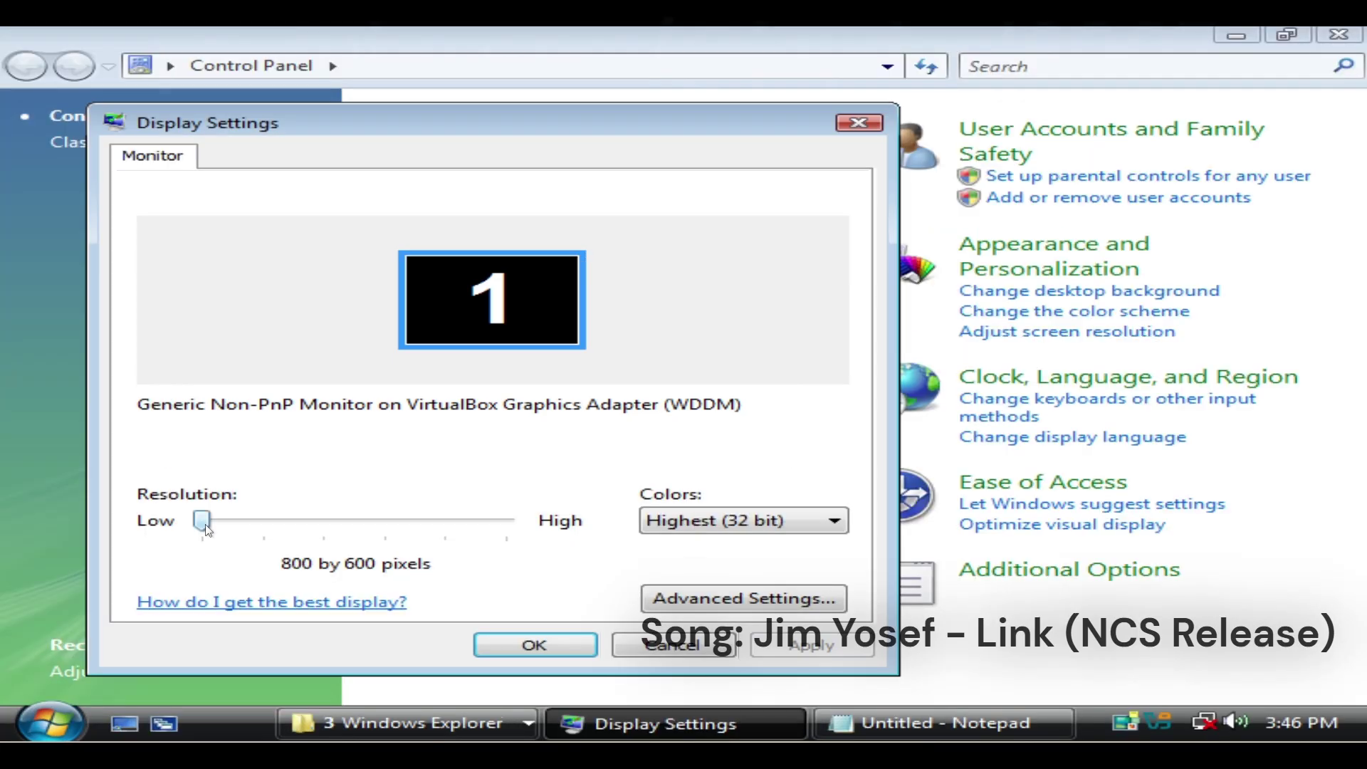
Go from Performance Information and Tools to the Personalization page under Appearance and Personalization in Control Panel
left_click(396, 724)
left_click(457, 624)
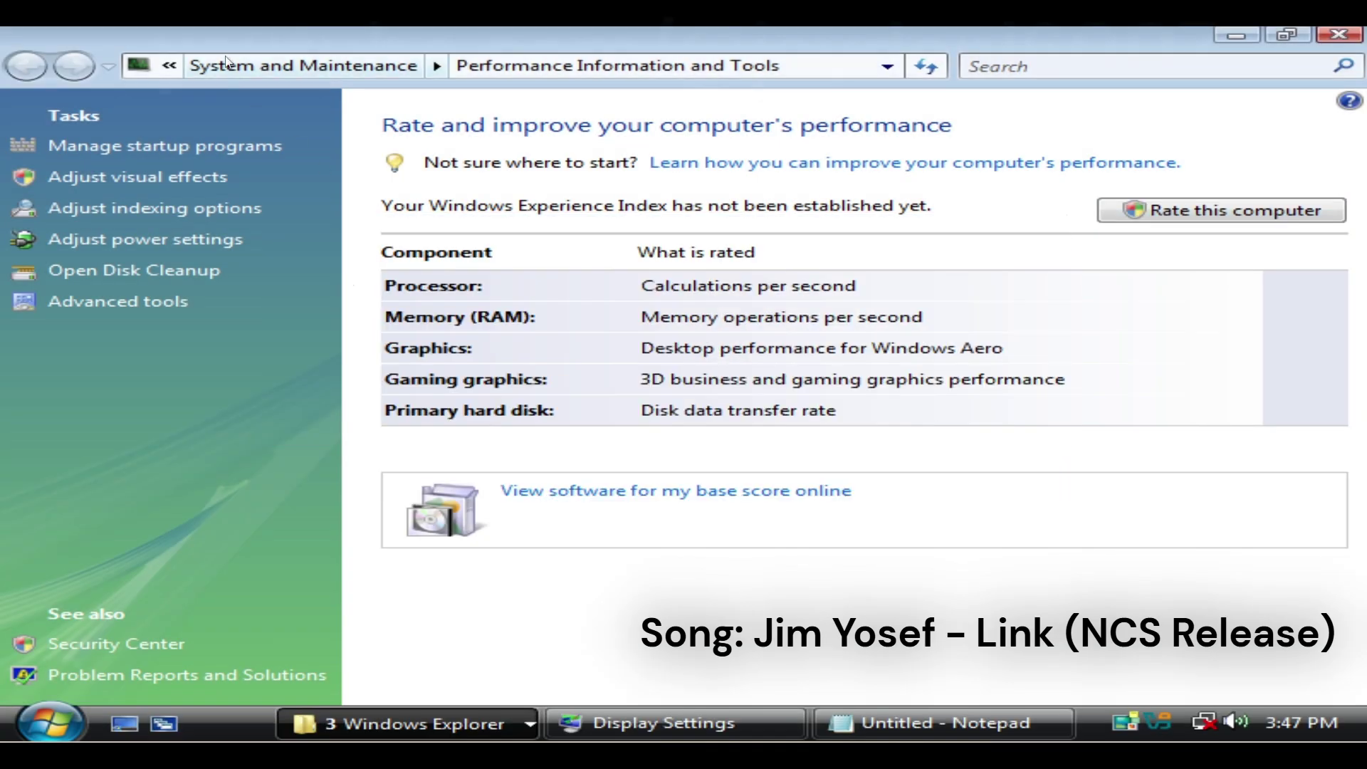
left_click(227, 64)
left_click(226, 64)
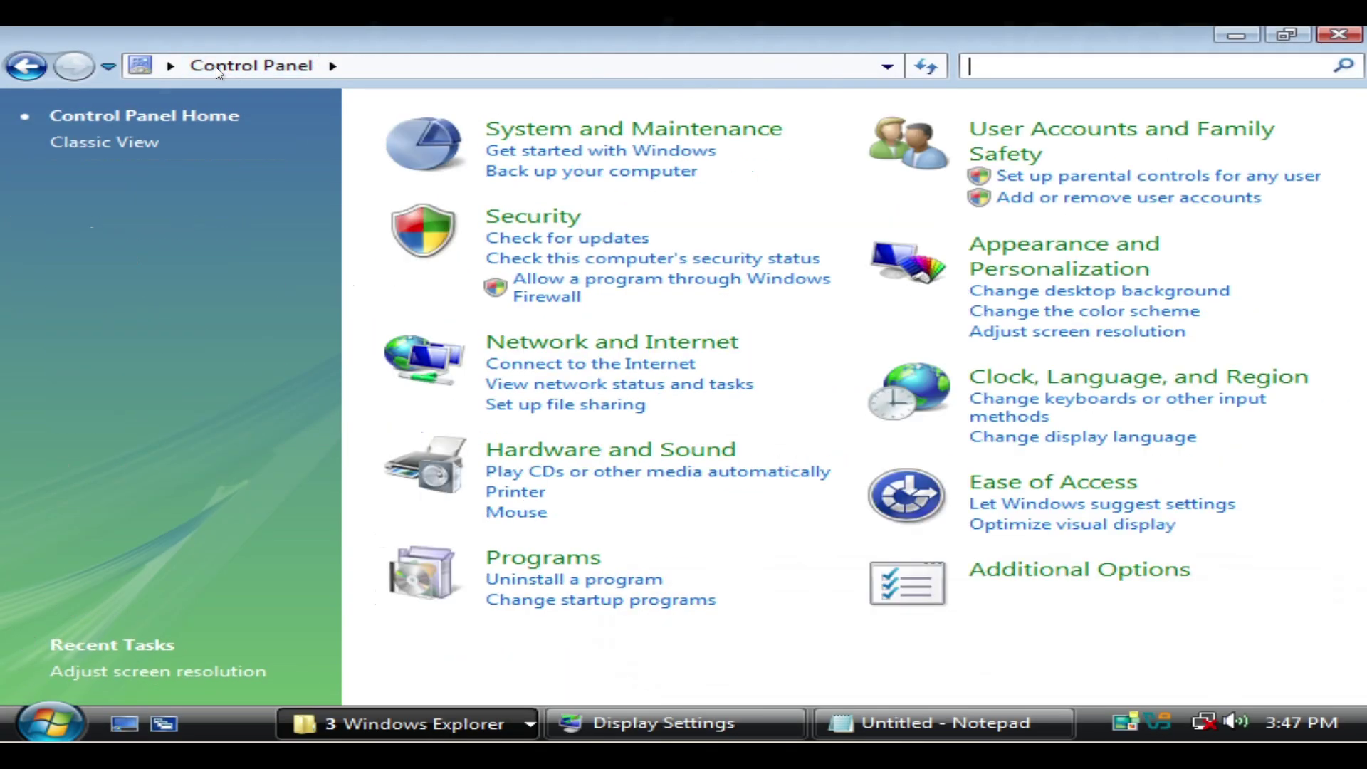
left_click(1055, 257)
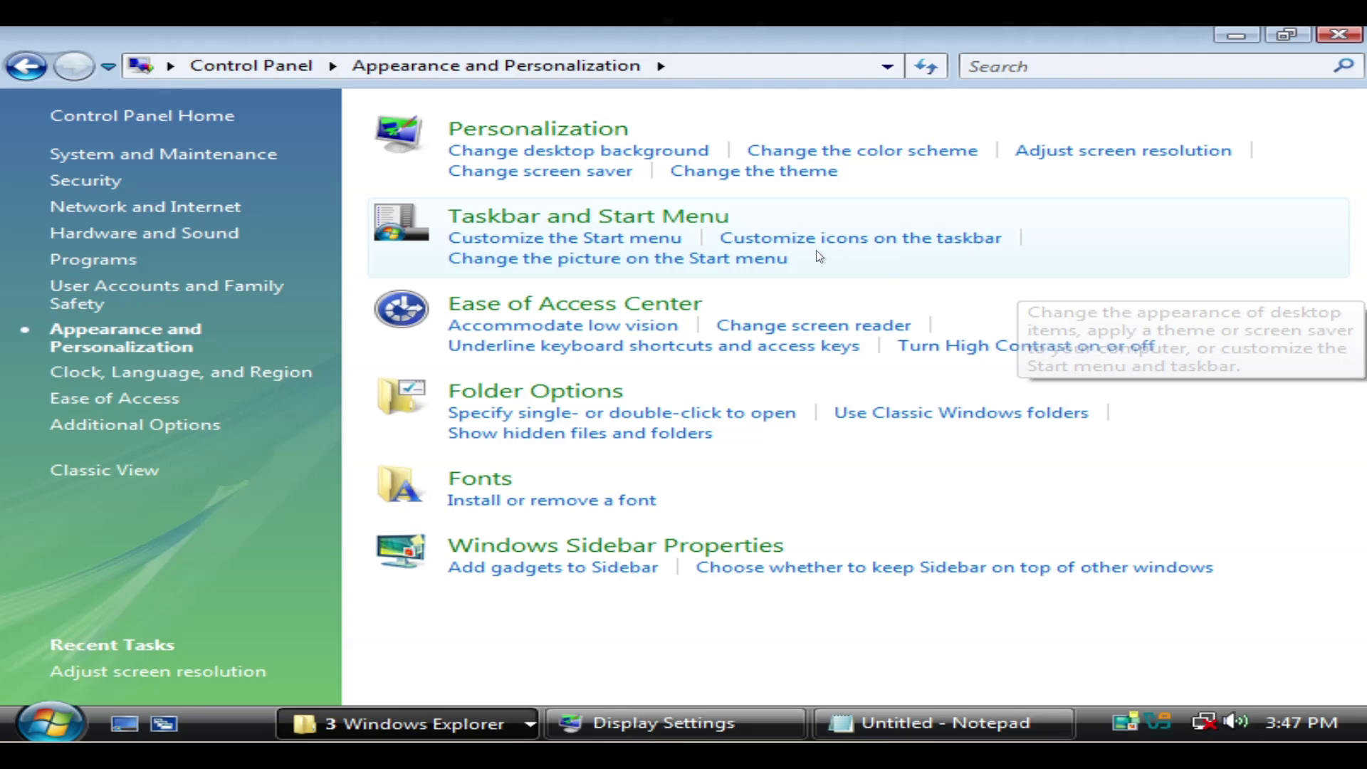
left_click(512, 127)
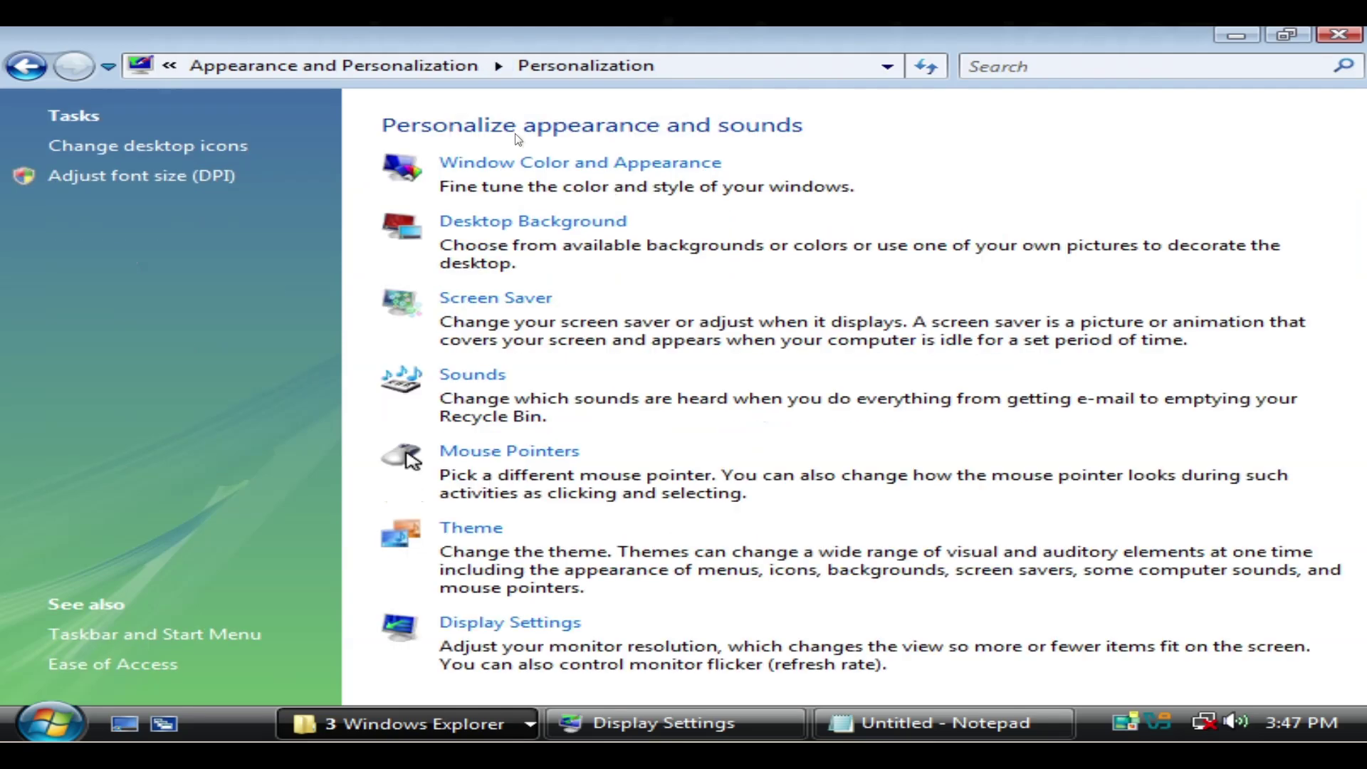
Apply the Windows Aero color scheme in the window color and appearance settings
left_click(531, 162)
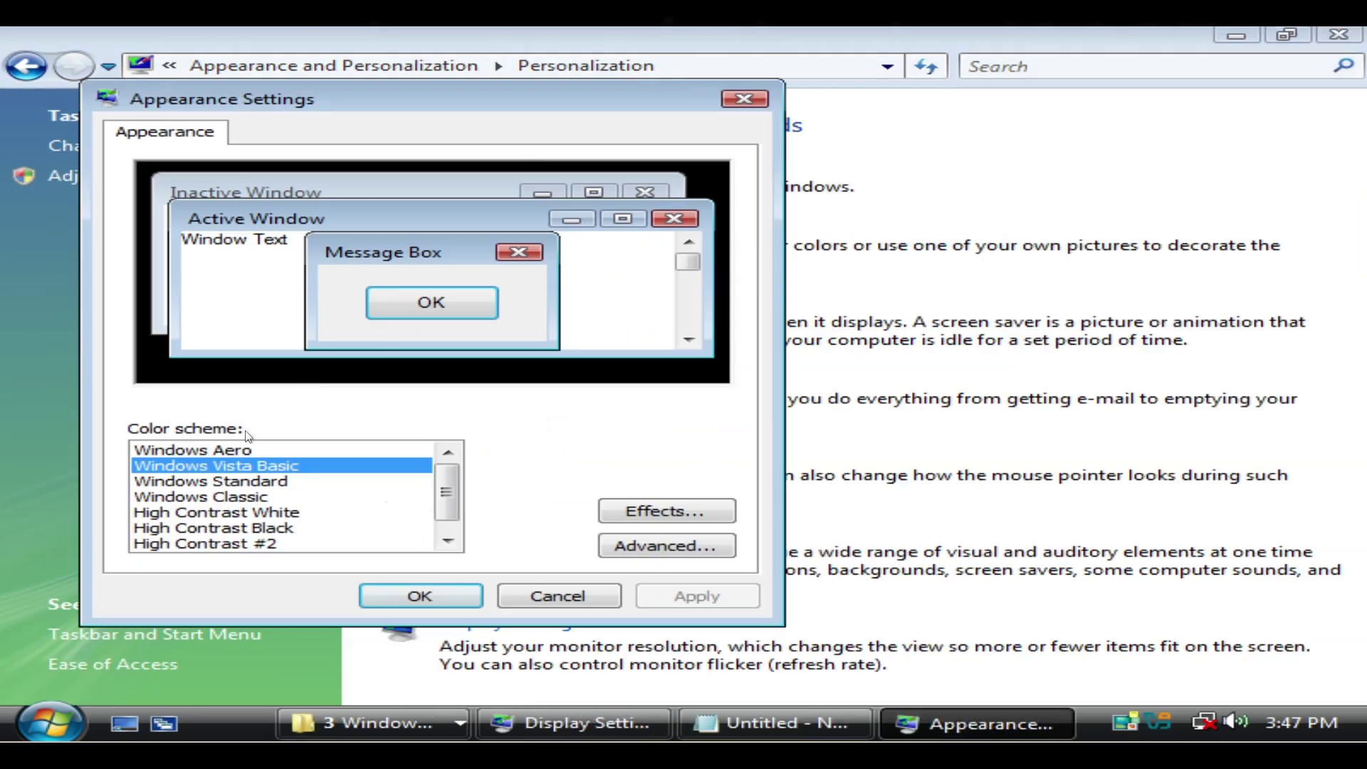
left_click(233, 449)
left_click(720, 597)
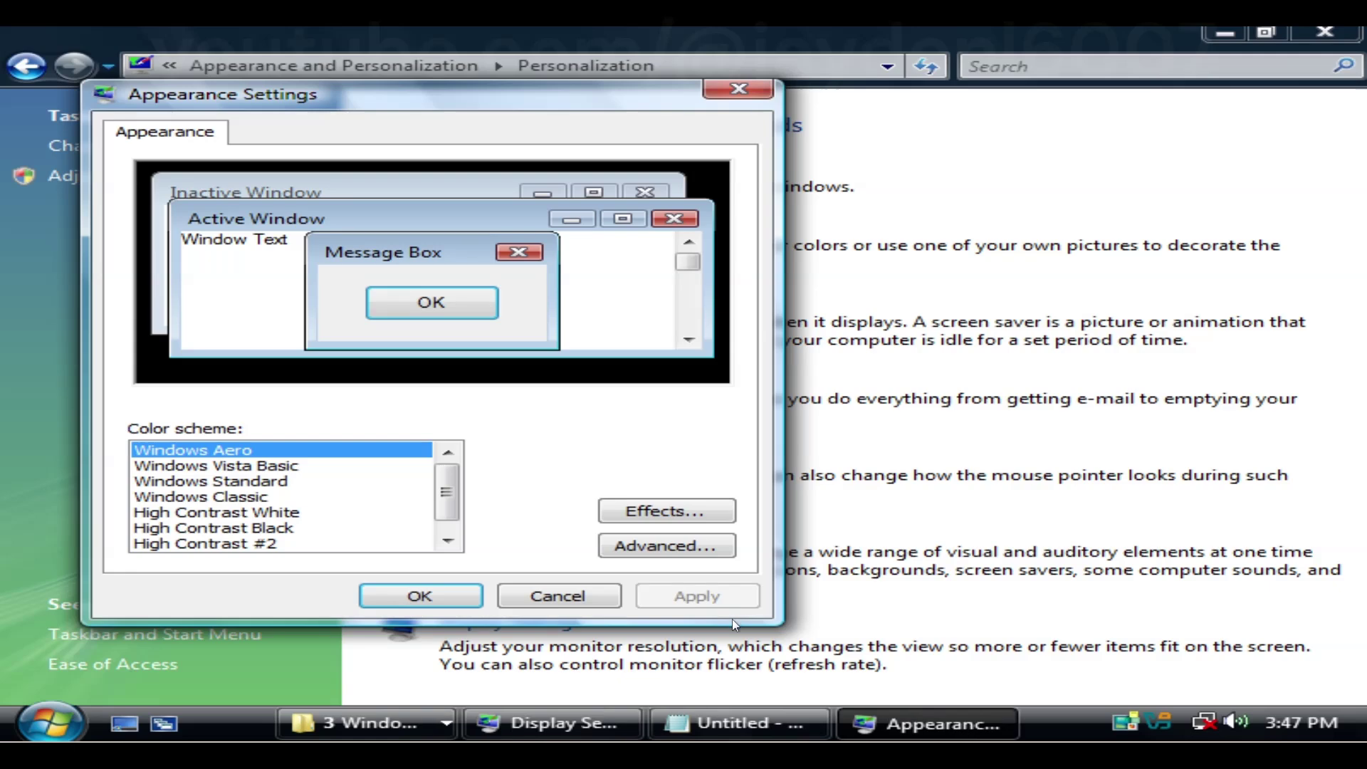
Set the monitor resolution to 1920 by 1080 pixels and keep the new display settings
left_click(604, 723)
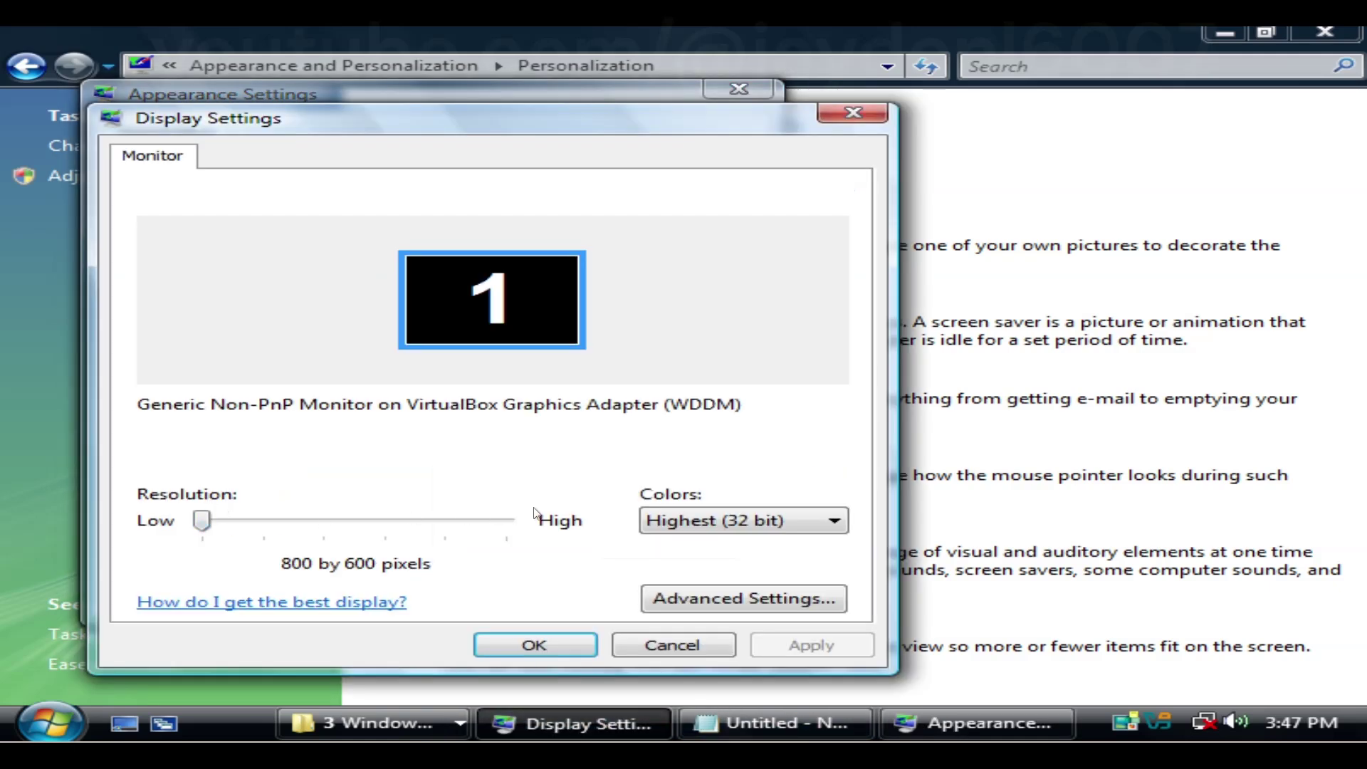
left_click_drag(201, 522, 650, 509)
left_click(820, 647)
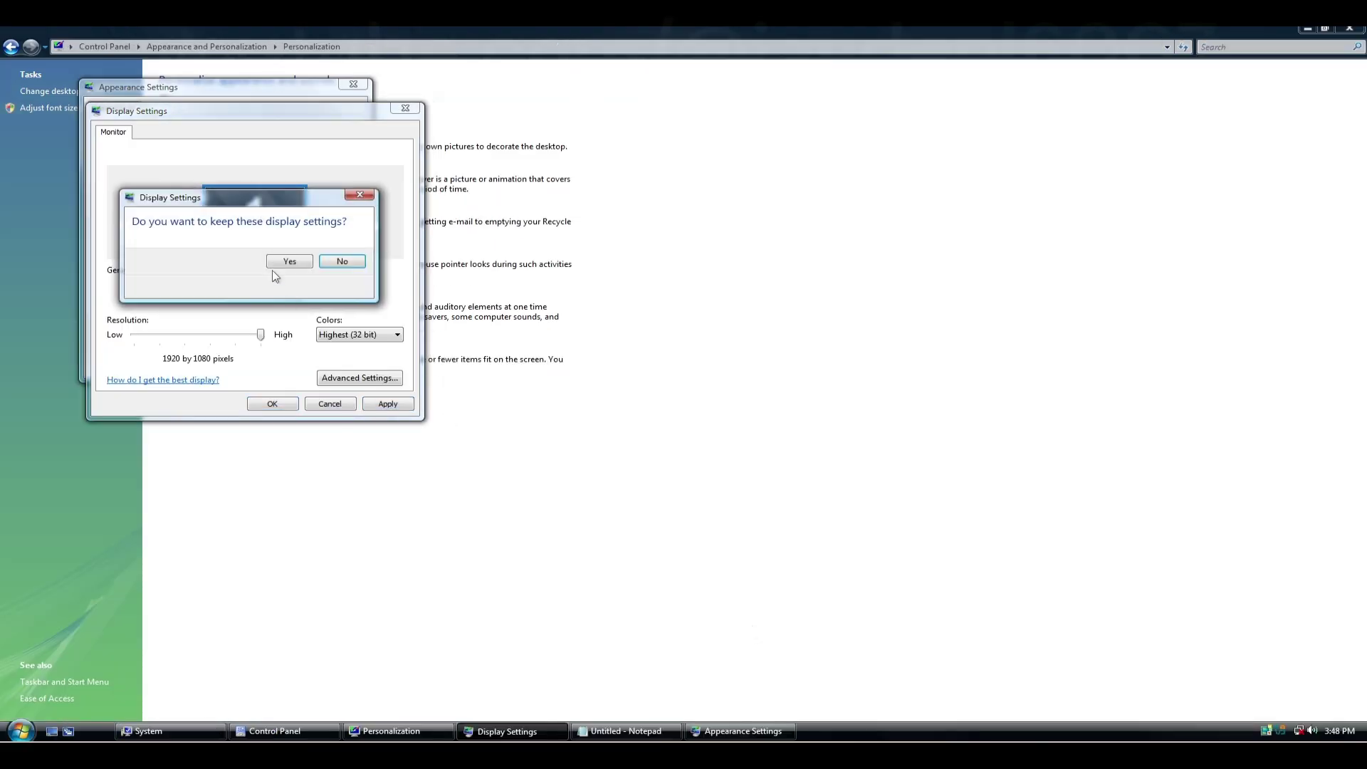
left_click(288, 259)
Close the Display Settings, Appearance Settings, Control Panel and System windows, and reposition the restored Personalization window on the desktop
left_click_drag(297, 114, 463, 401)
left_click(985, 264)
left_click(511, 393)
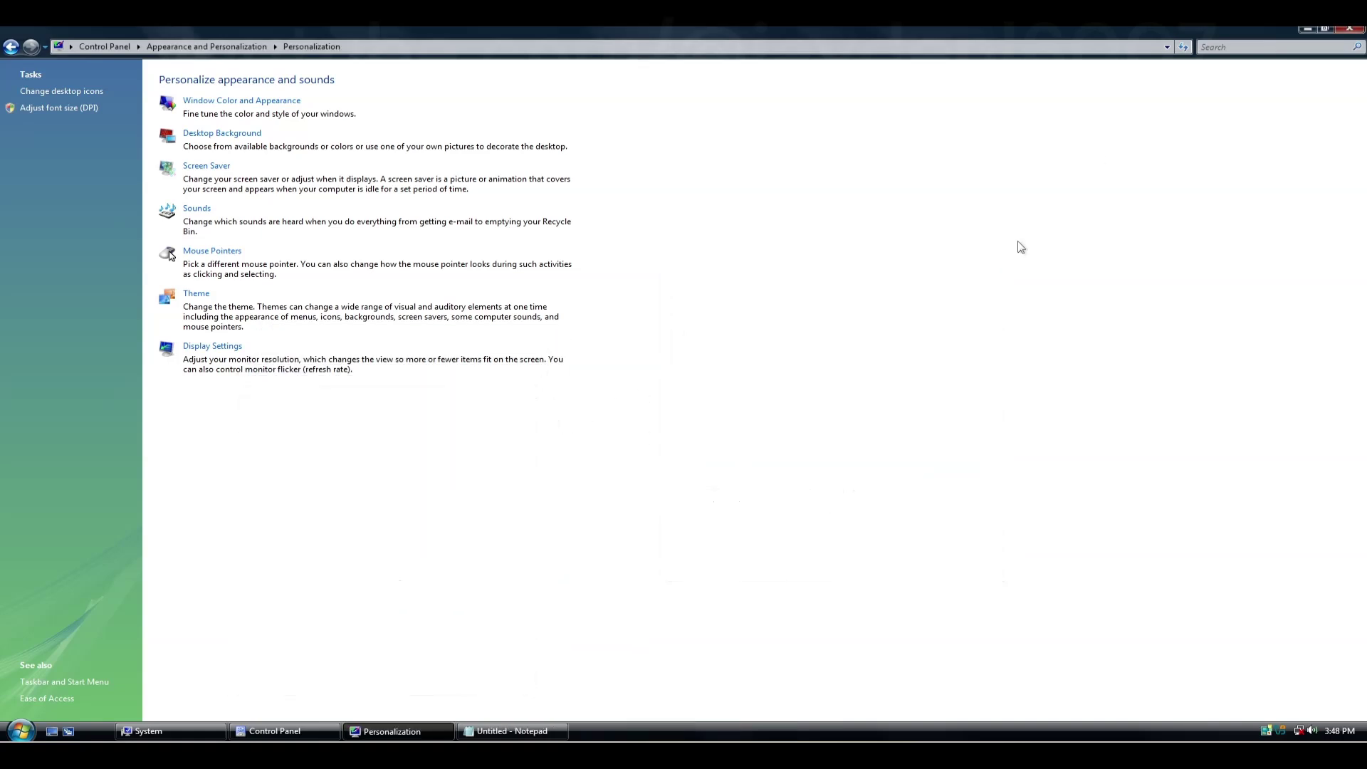
left_click(1321, 31)
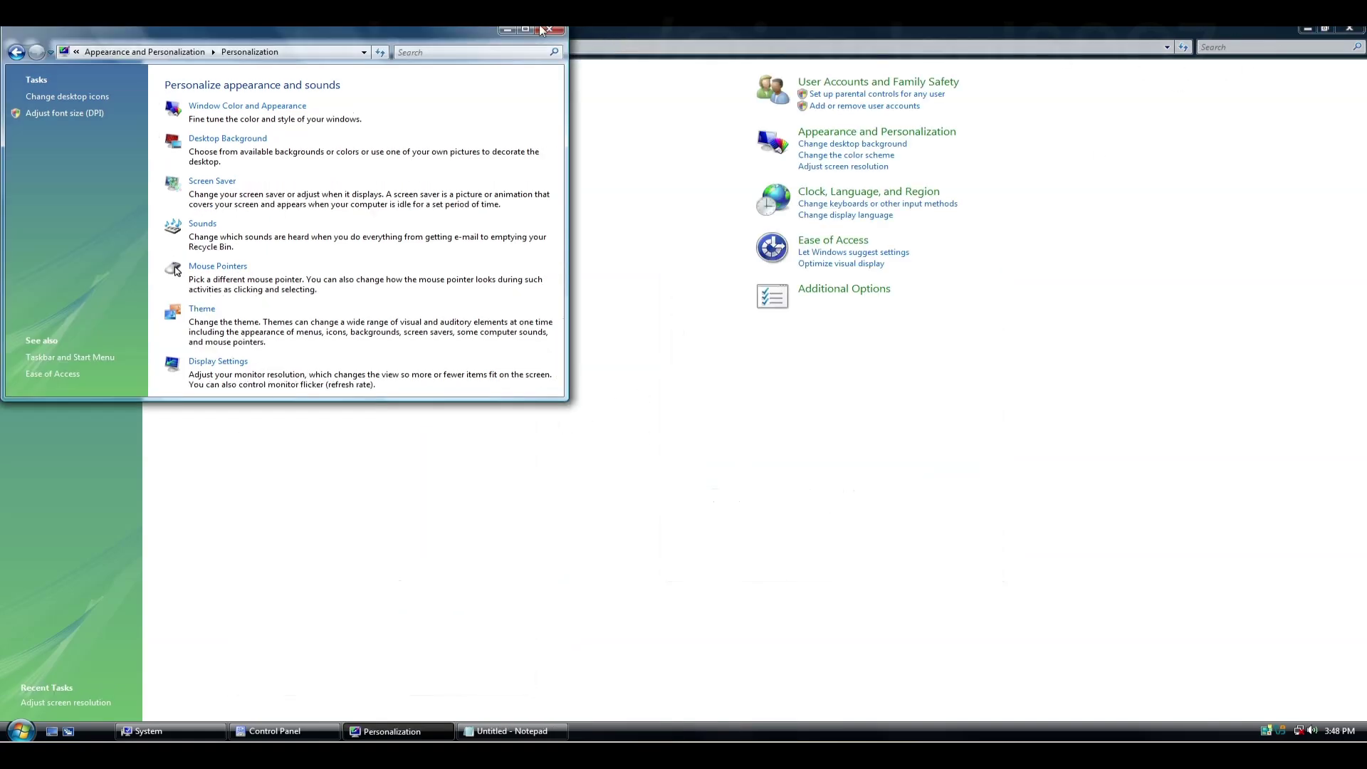
left_click(1350, 29)
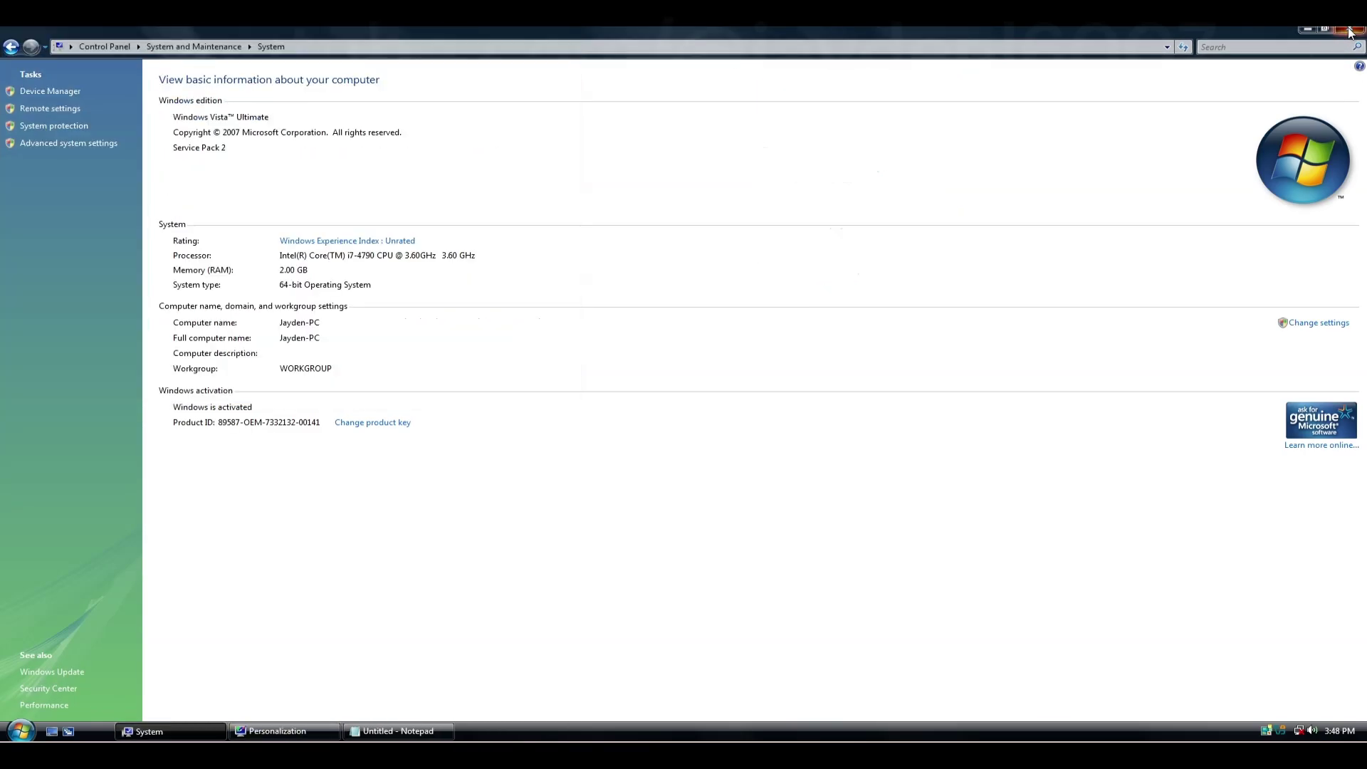
left_click(1350, 28)
left_click_drag(407, 44, 652, 170)
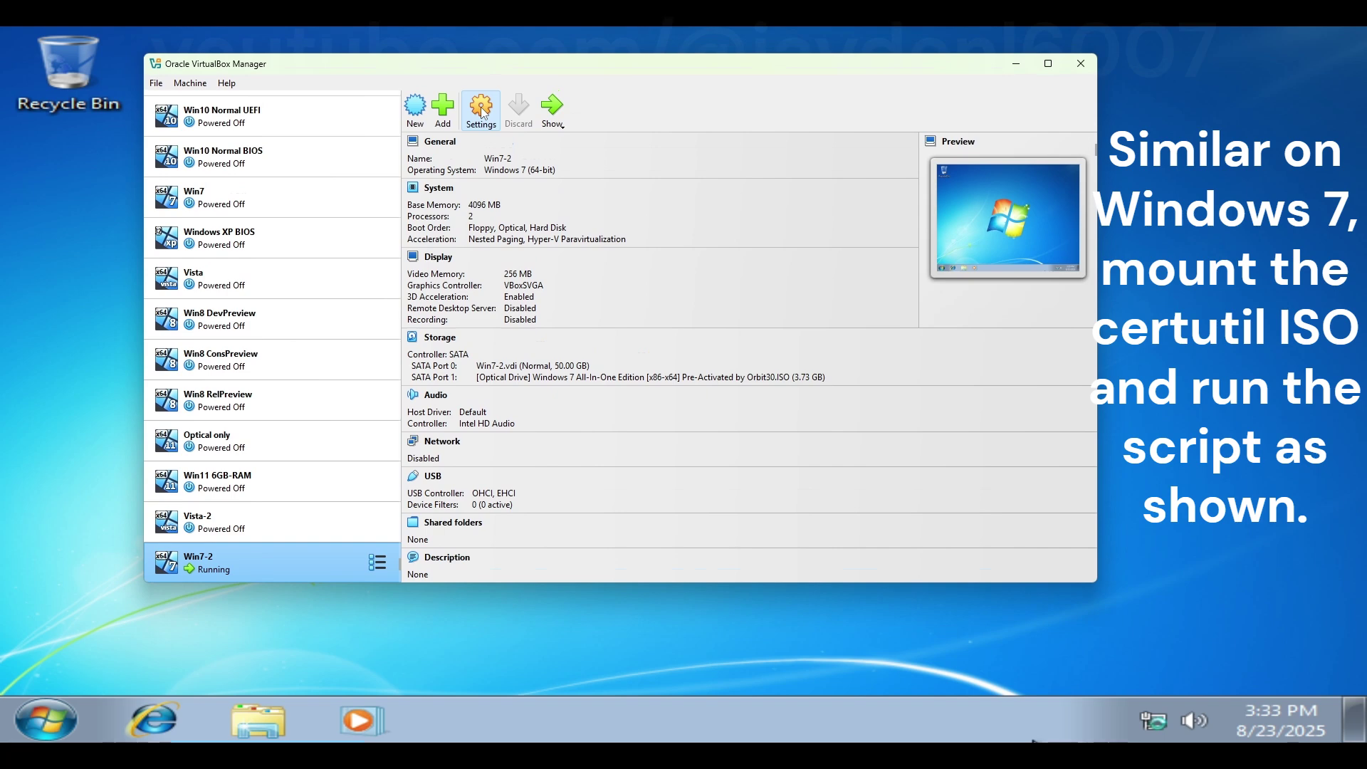
Mount VBox_CertUtil.iso in the optical drive of the Win7-2 virtual machine and save the storage settings
left_click(482, 110)
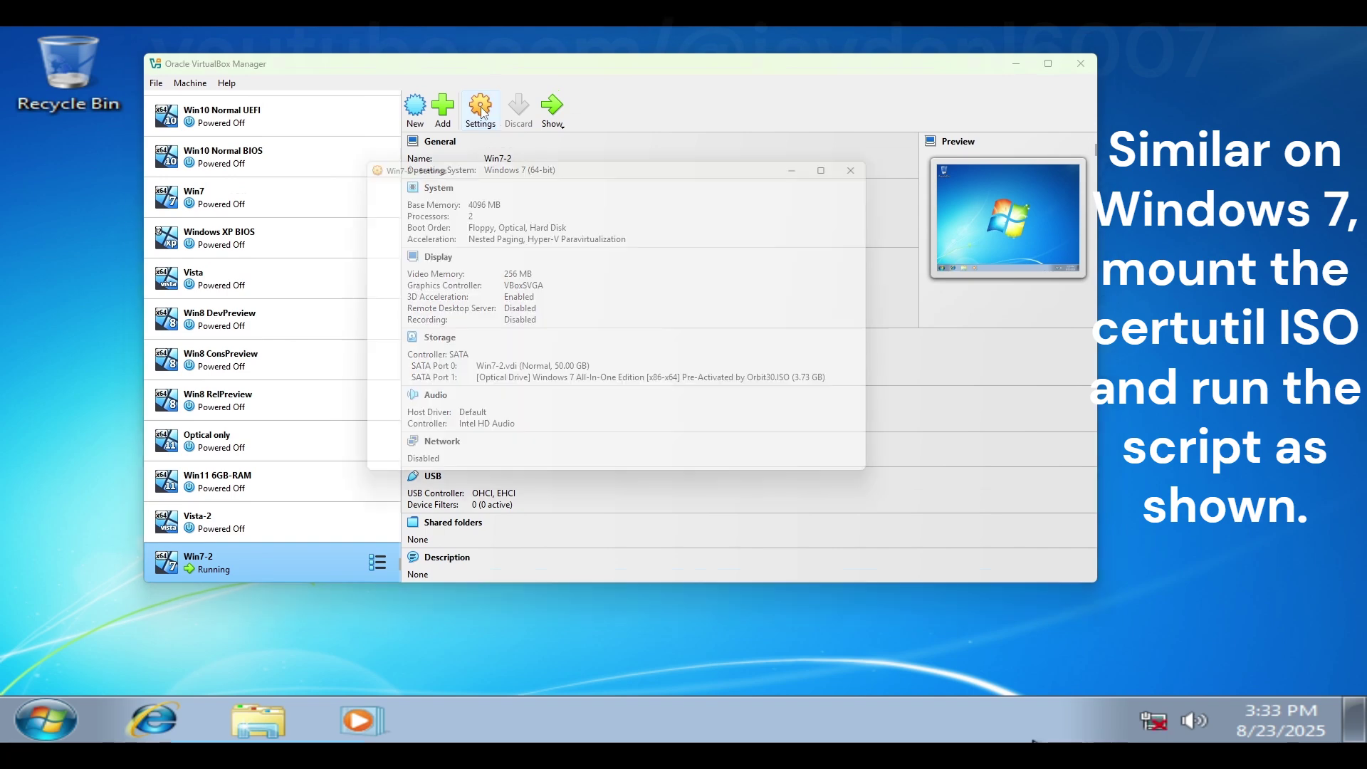
left_click(401, 295)
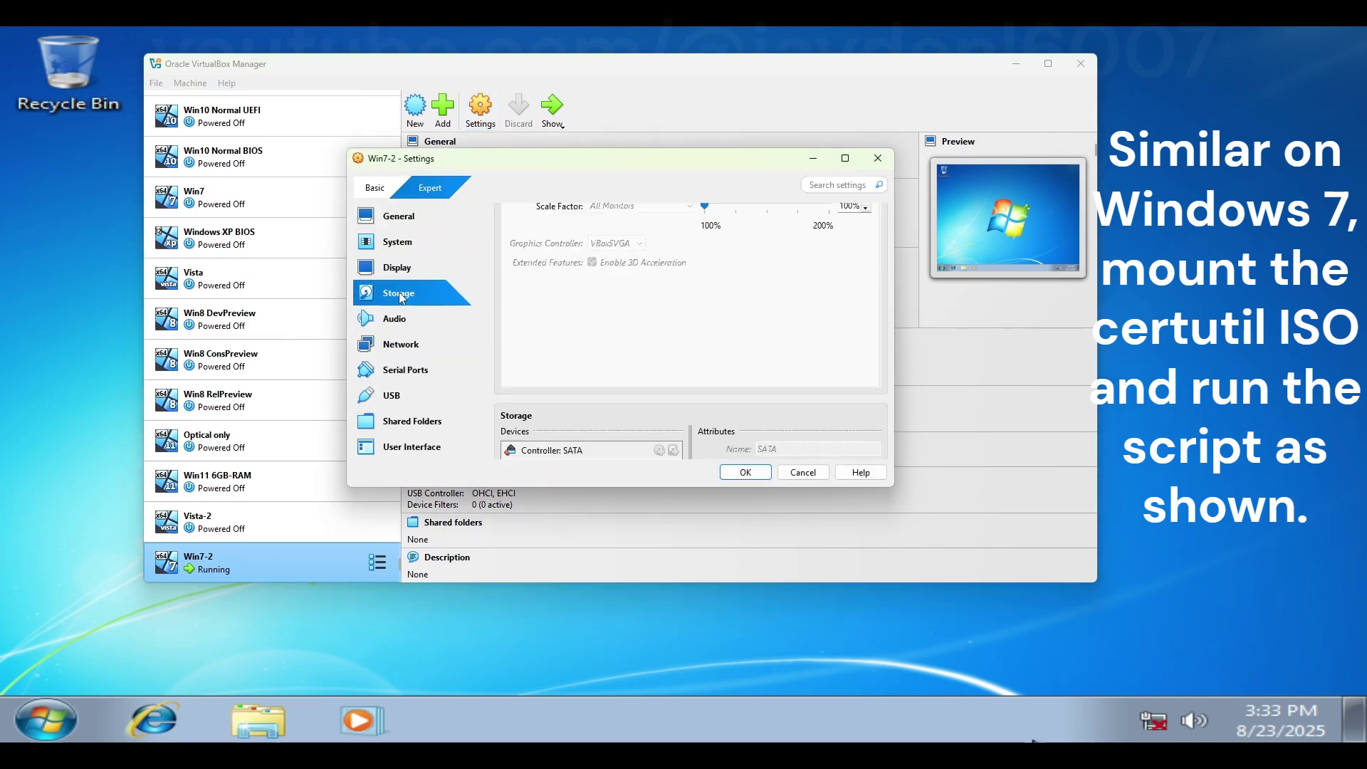
left_click(578, 285)
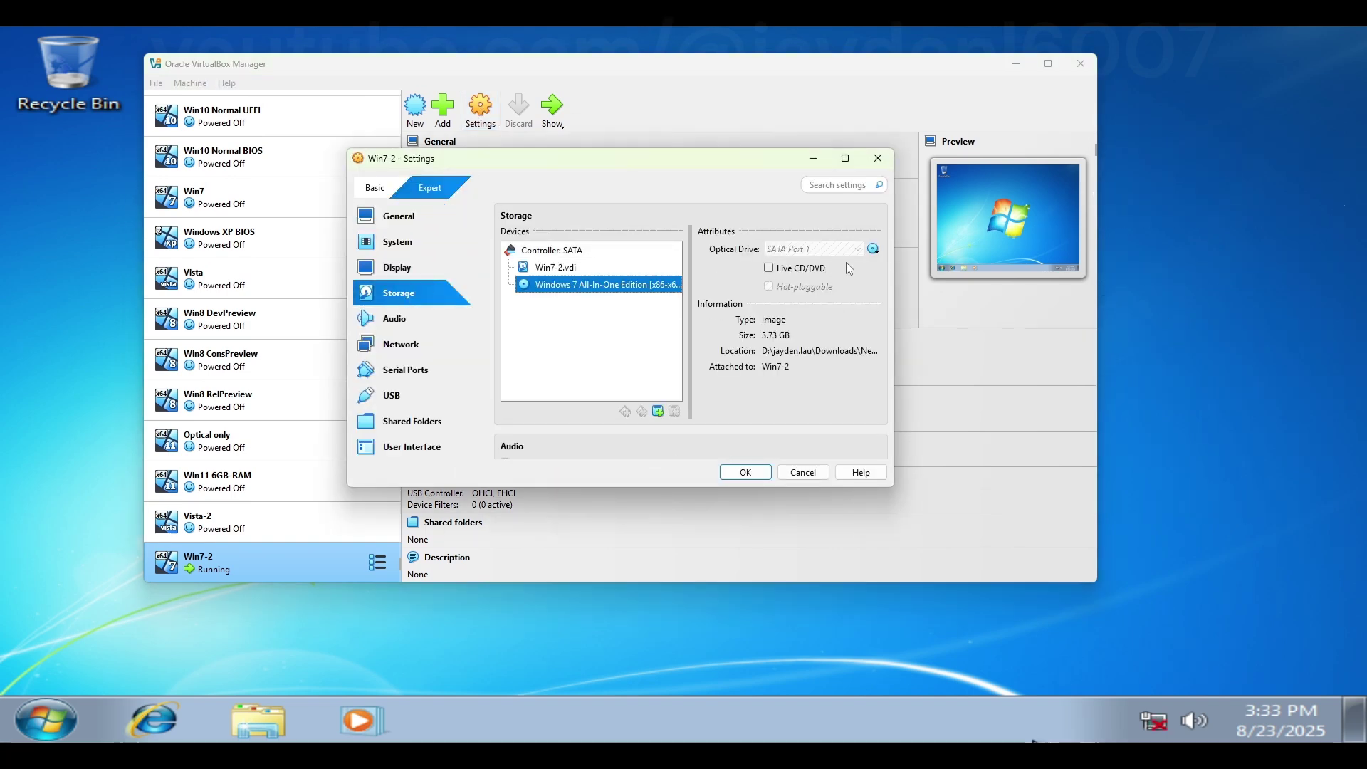
left_click(874, 249)
key("Return")
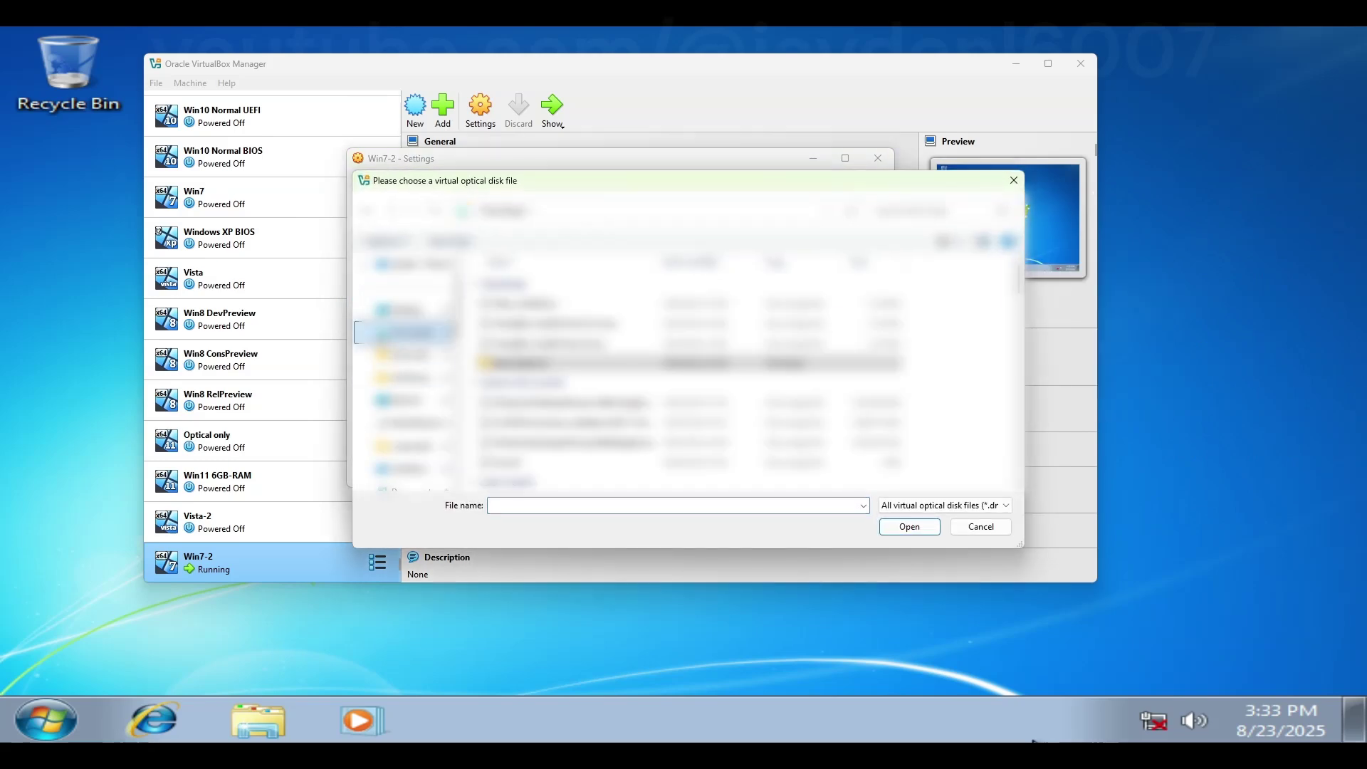
double_click(627, 303)
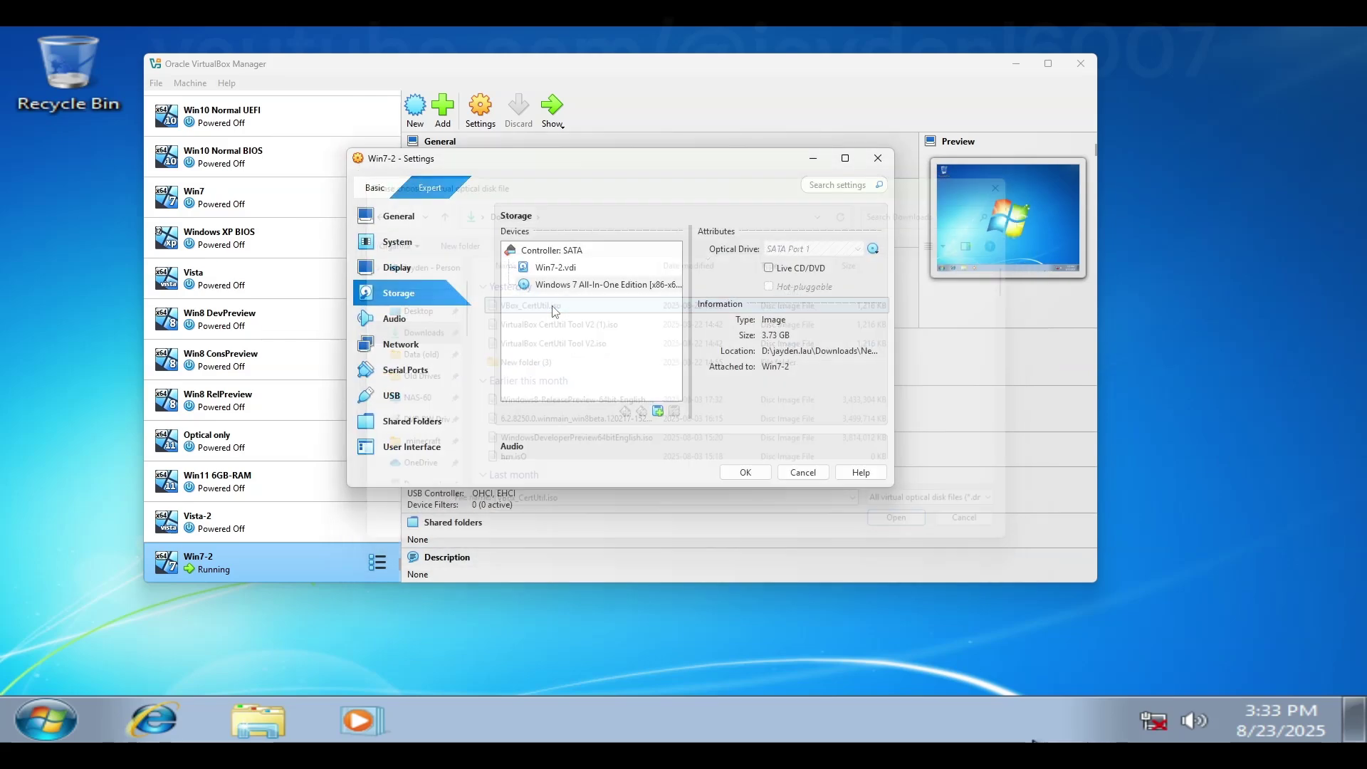
left_click(739, 473)
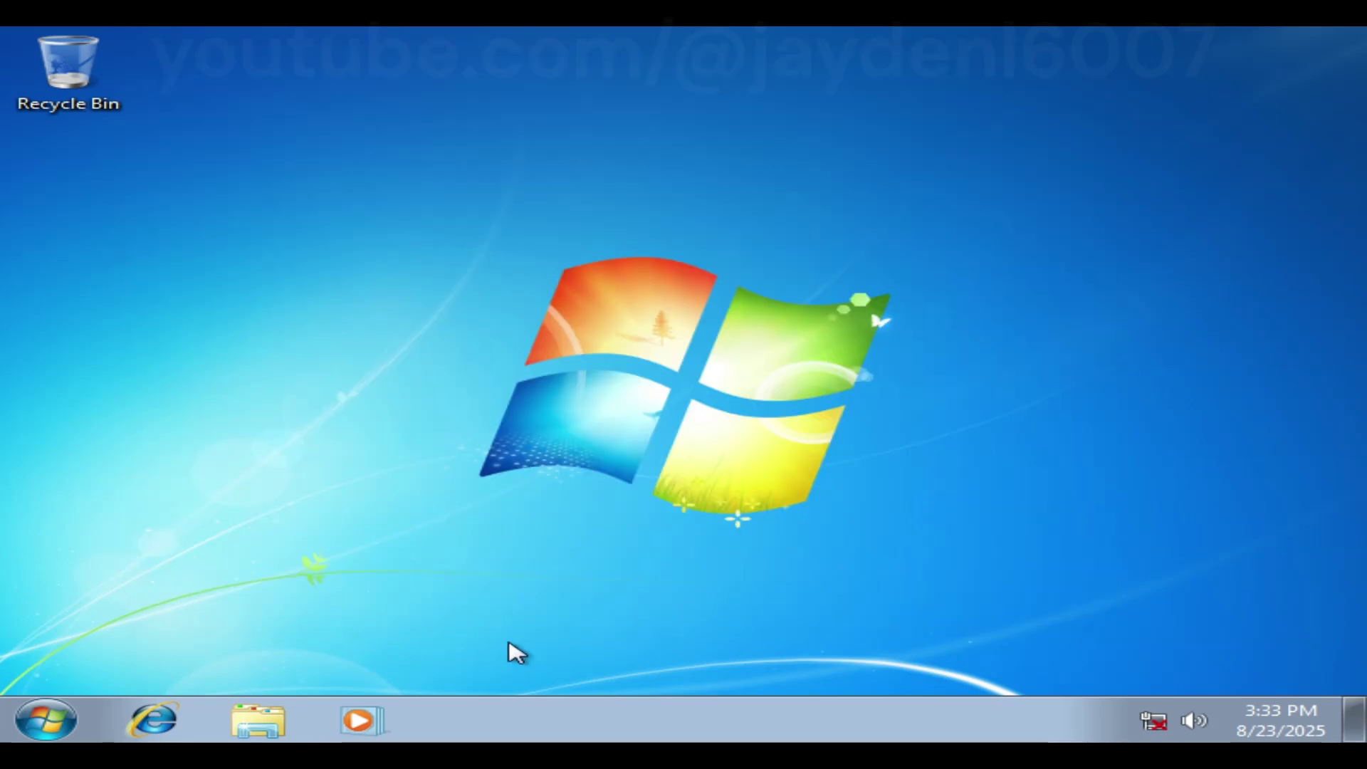
Copy the VBox-CertUtil script from the VBOX_CERTUTIL disc to the Windows 7 desktop and close the file window
left_click(274, 720)
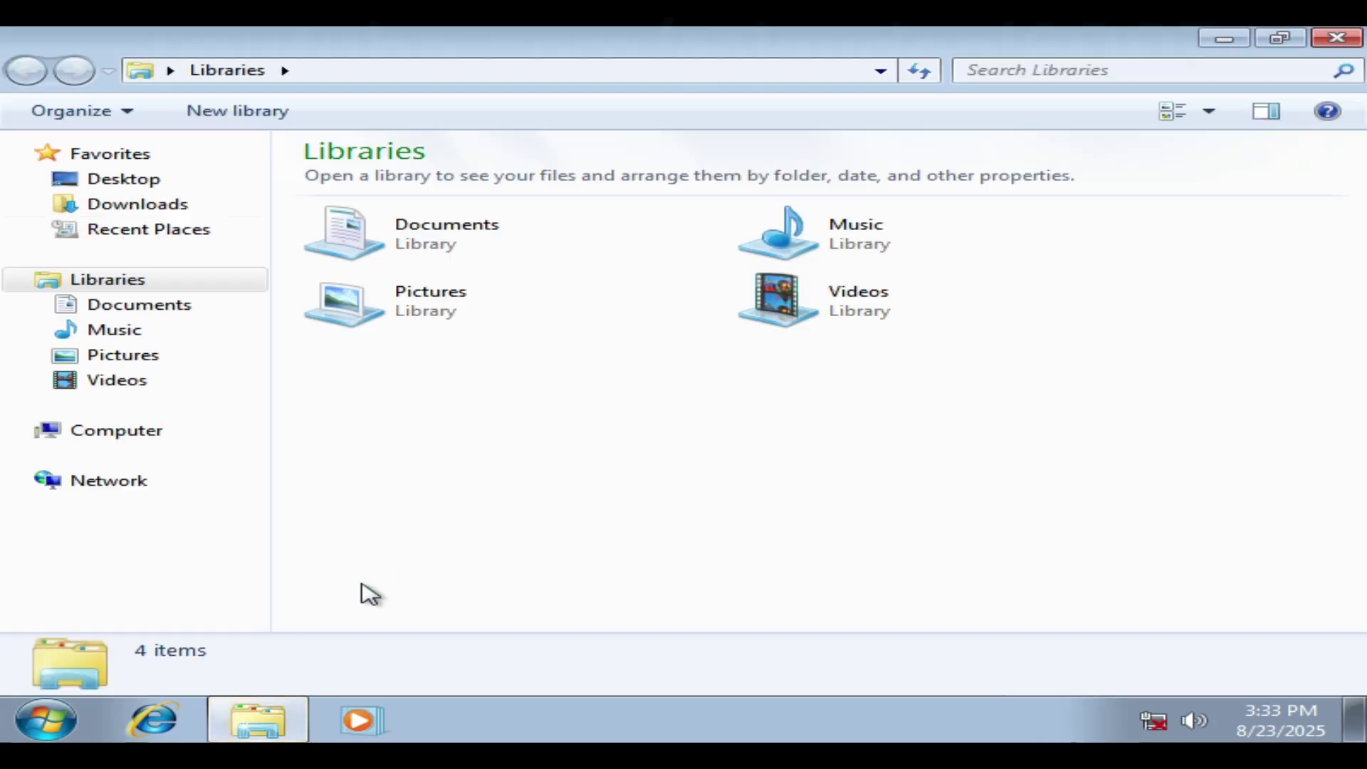
left_click(89, 434)
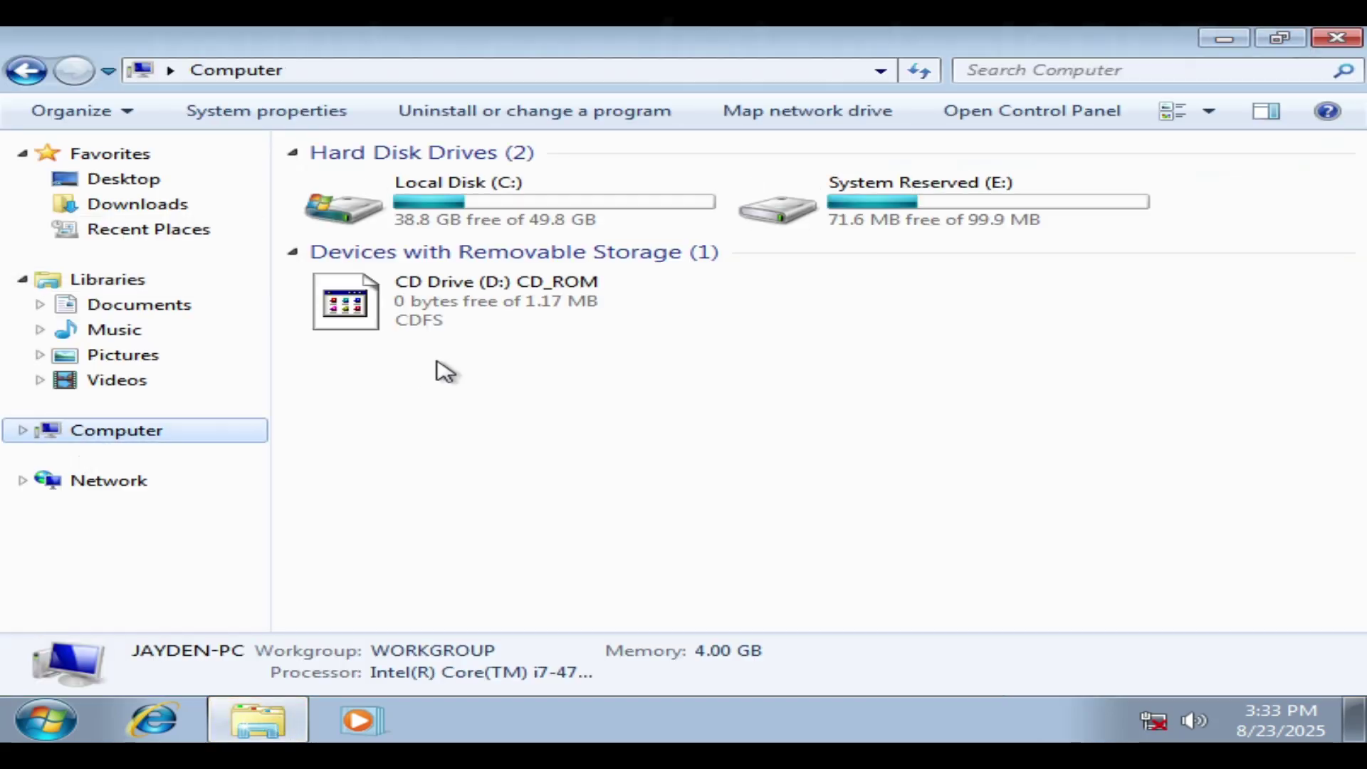
double_click(591, 293)
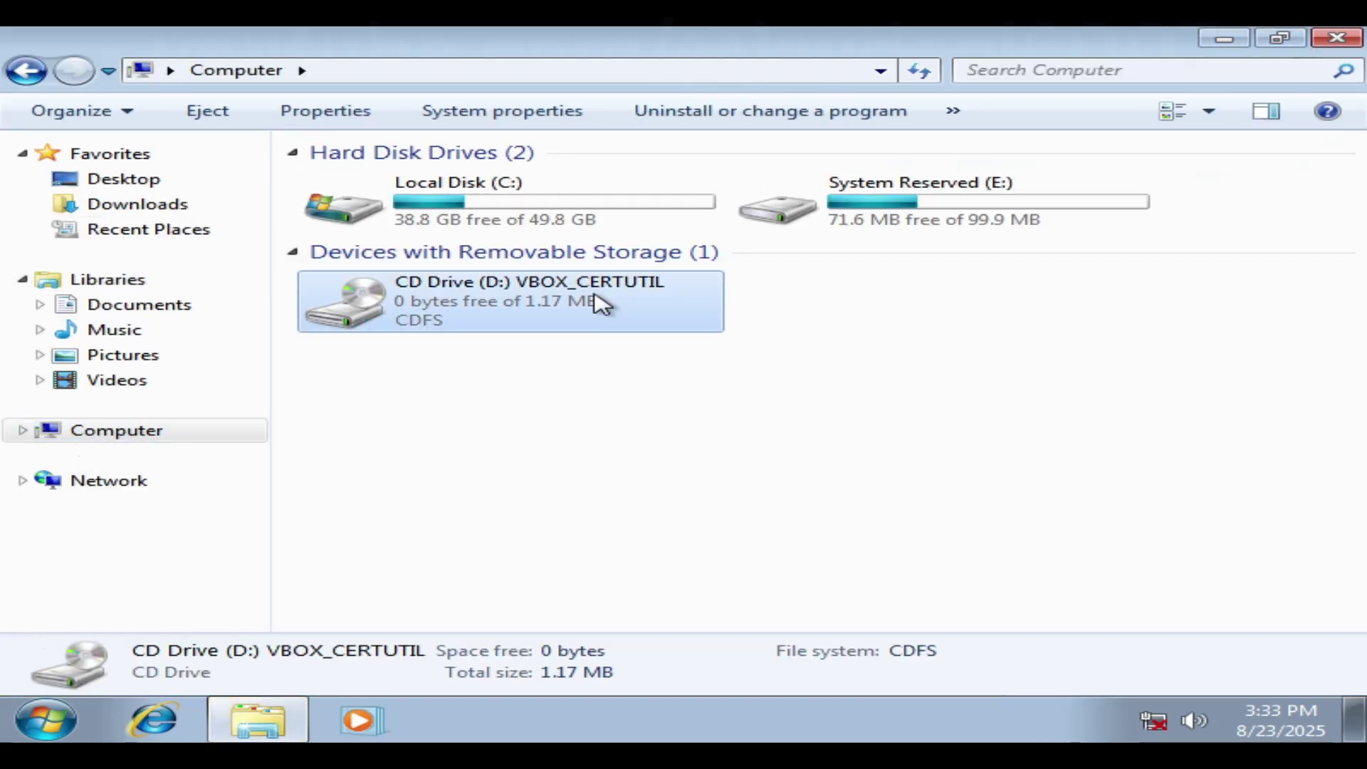
left_click(1278, 39)
left_click_drag(909, 74, 921, 277)
left_click_drag(345, 400, 445, 107)
left_click_drag(668, 267, 560, 194)
left_click(1211, 186)
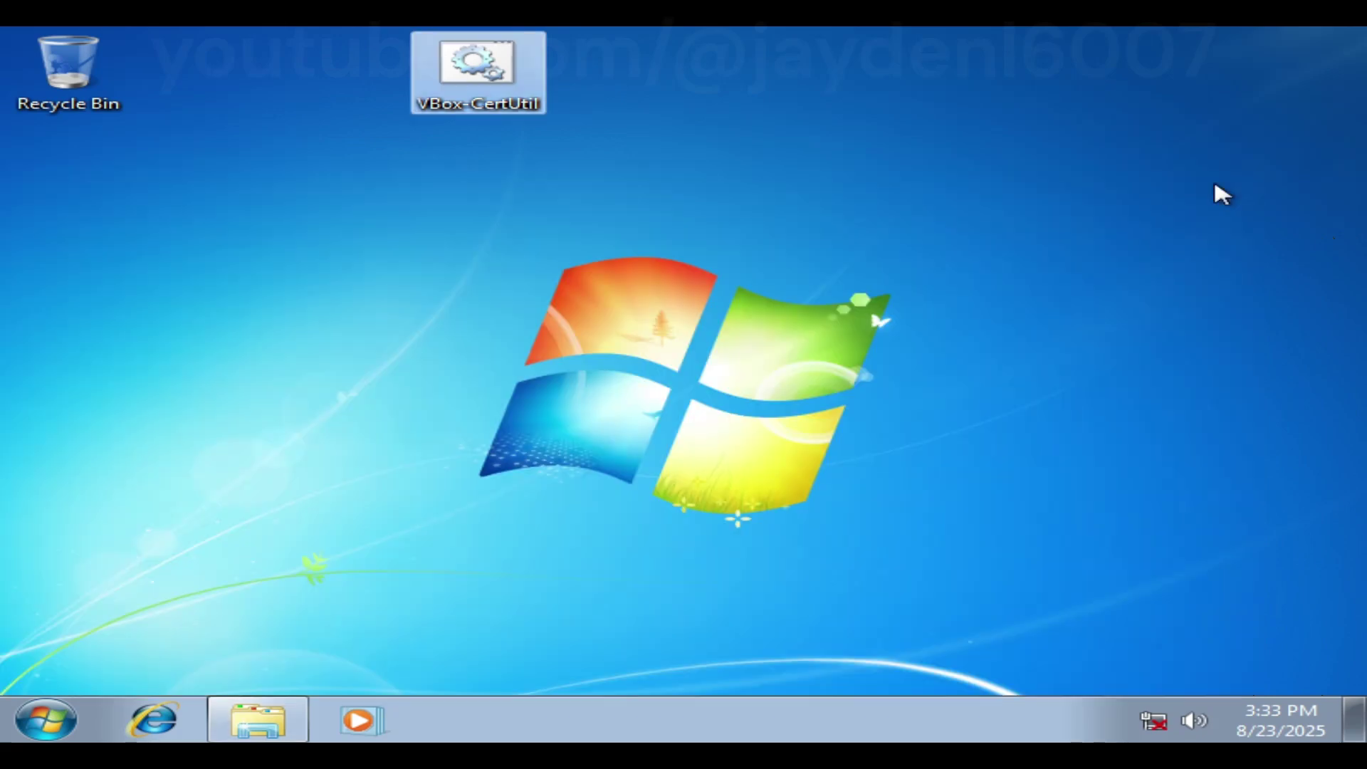
Mount VBoxGuestAdditions.iso from the Oracle program folder in Win7-2's optical drive in place of VBox_CertUtil.iso and save the settings
key("alt+Tab")
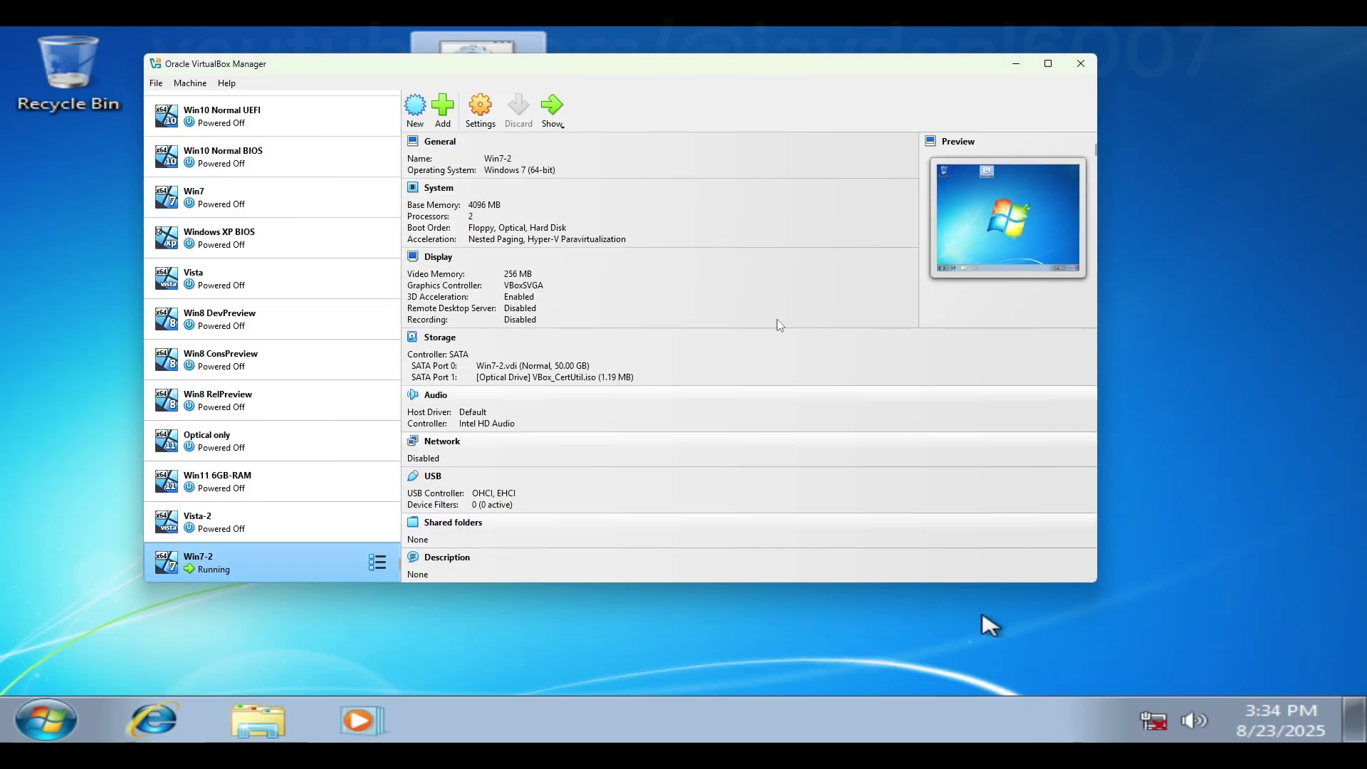
left_click(486, 116)
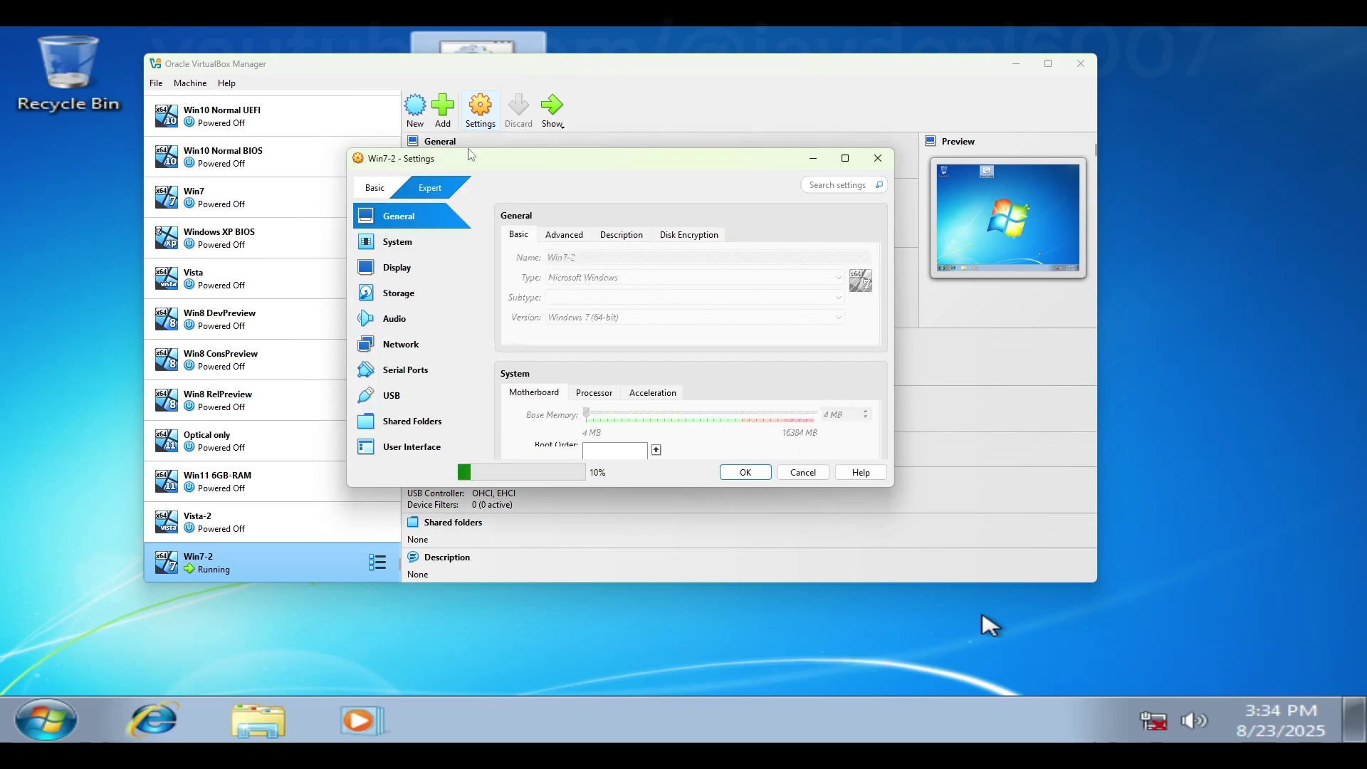
left_click(403, 294)
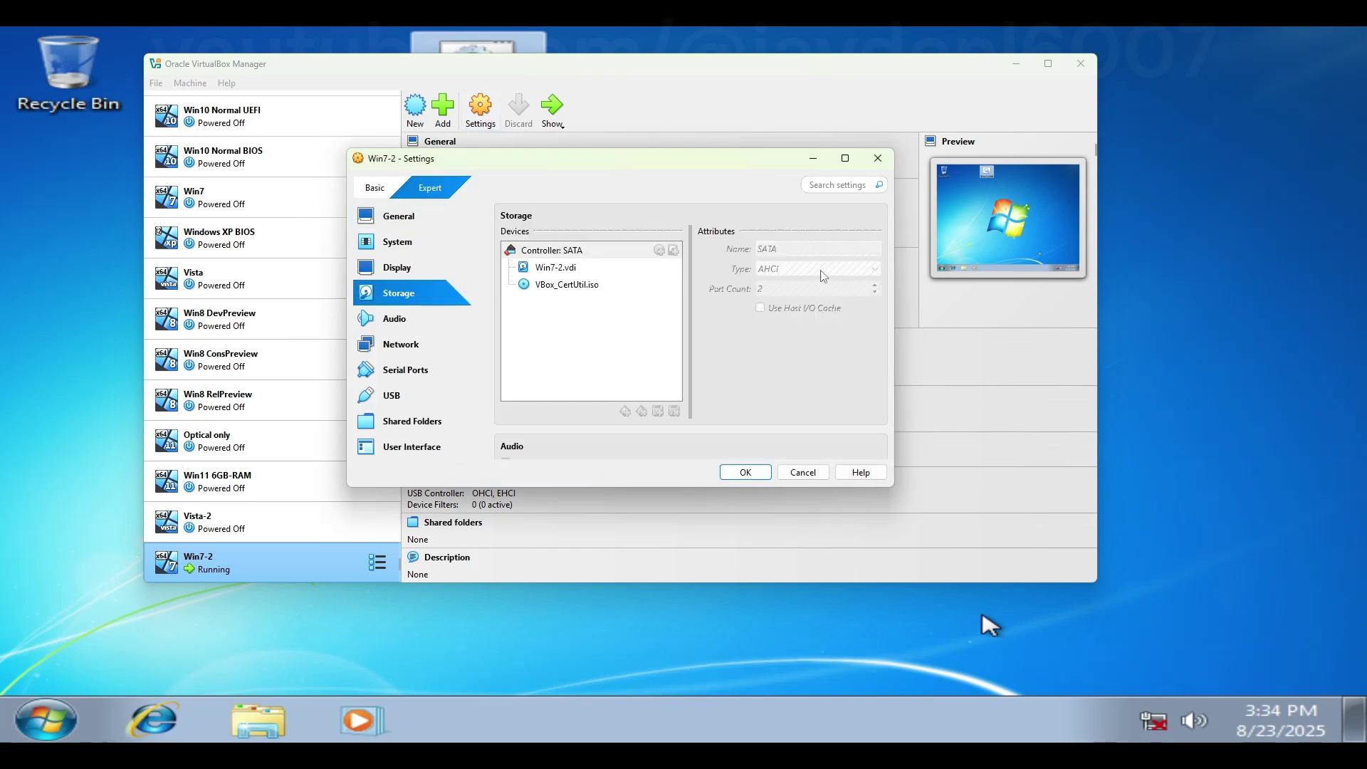
left_click(594, 286)
left_click(873, 248)
left_click(919, 280)
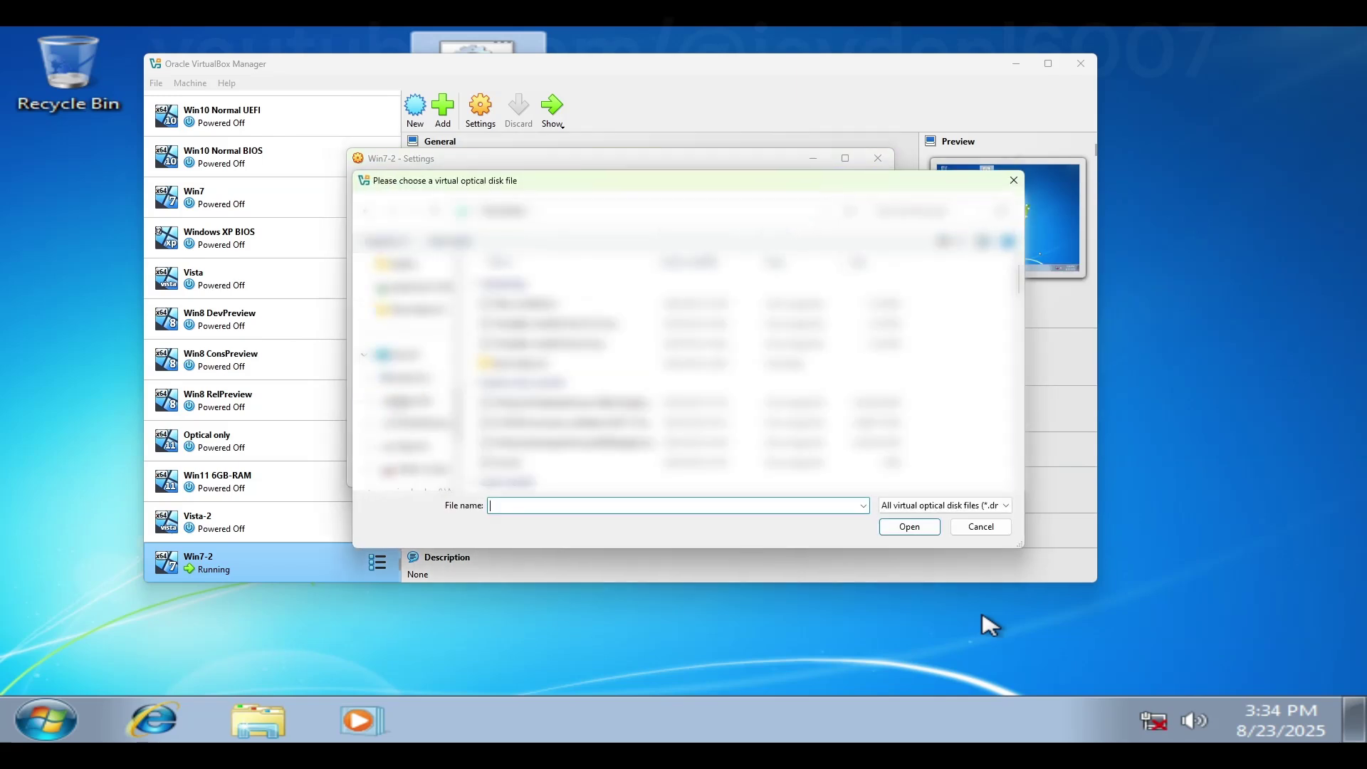
key("Down")
key("Down")
key("Down")
key("Down")
key("Down")
key("Return")
key("Up")
key("Up")
key("Up")
key("Up")
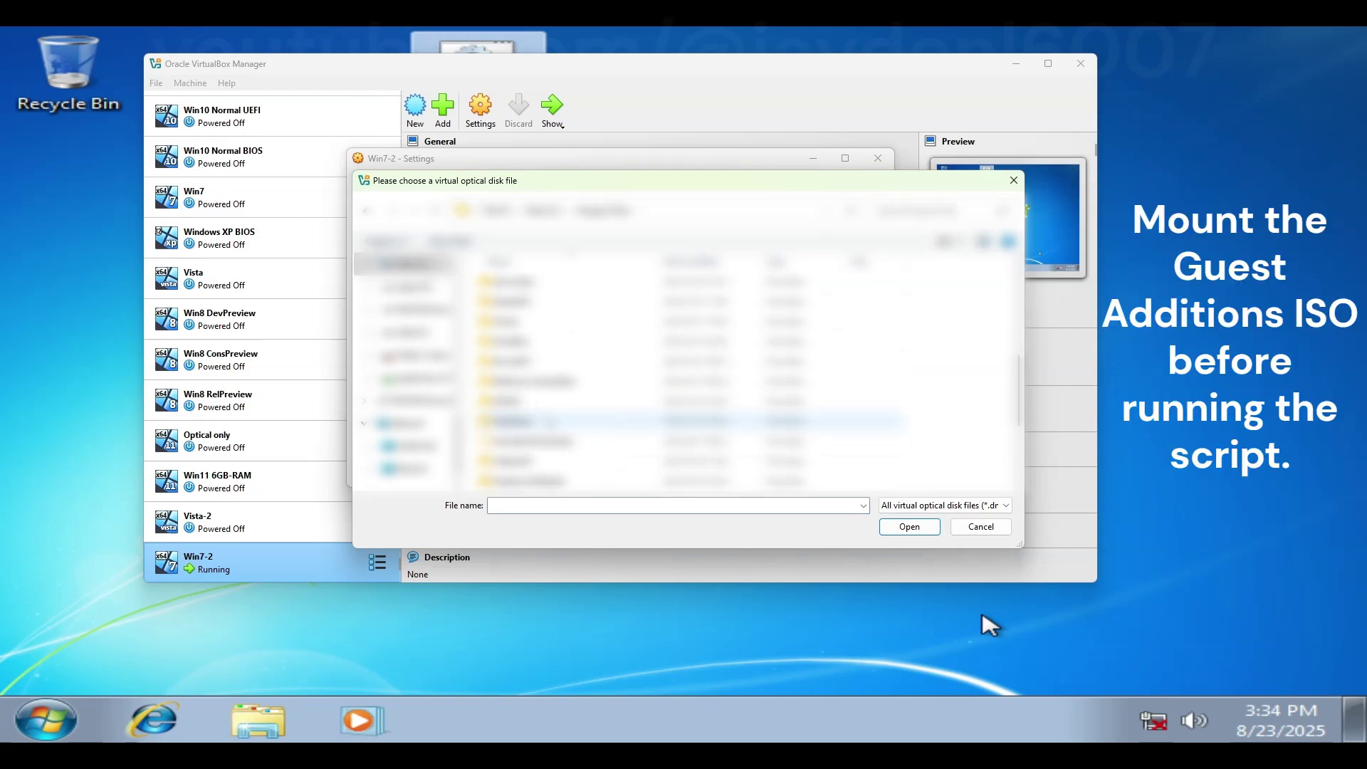
key("Down")
key("Down")
key("Down")
key("Down")
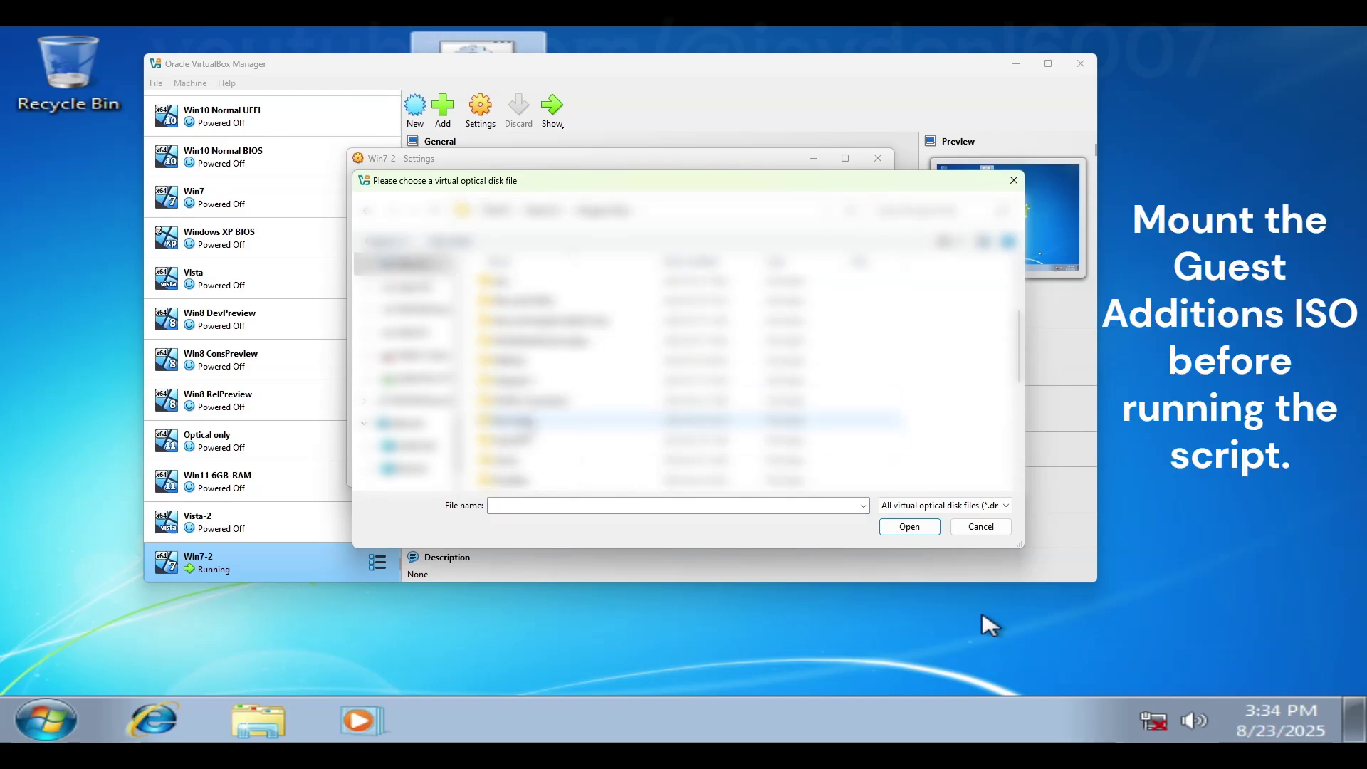
key("Return")
key("Down")
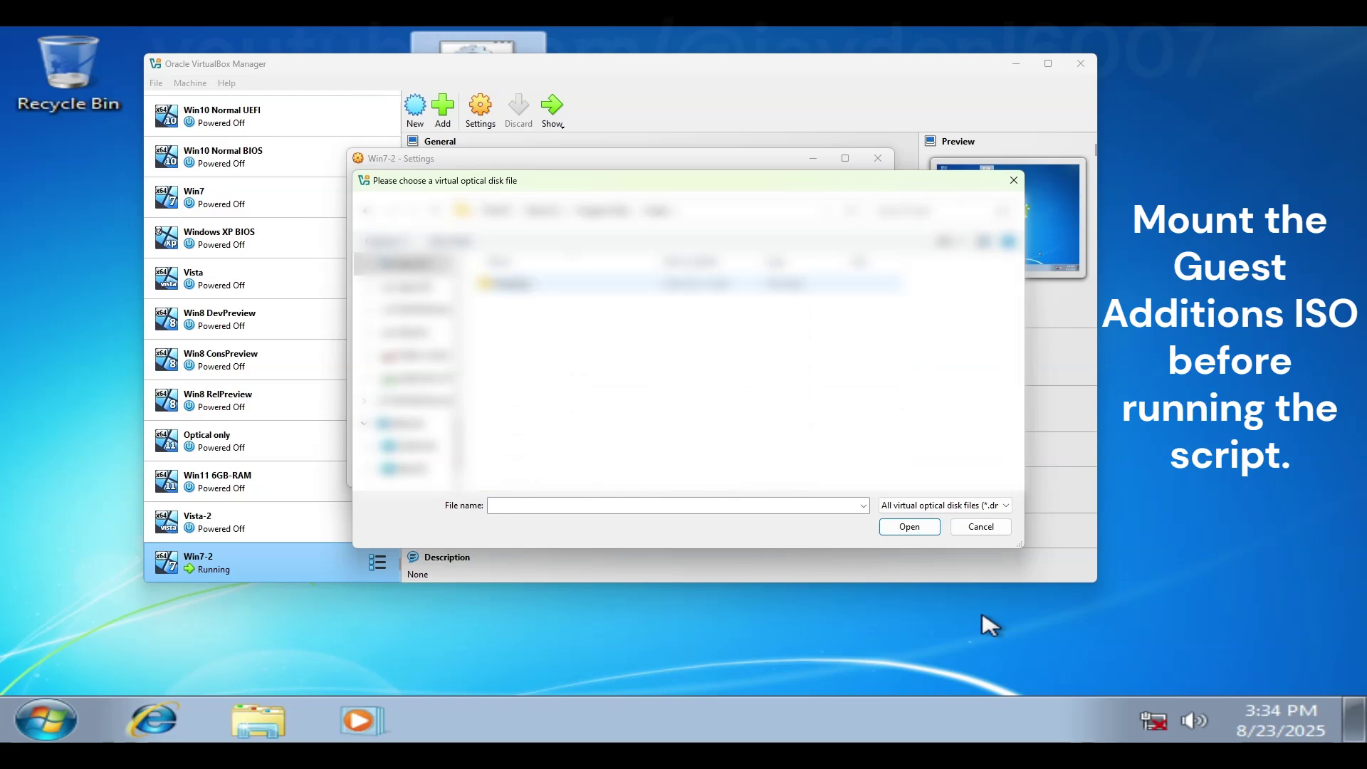
key("Return")
key("Down")
key("Down")
key("Down")
key("Down")
key("Down")
key("Down")
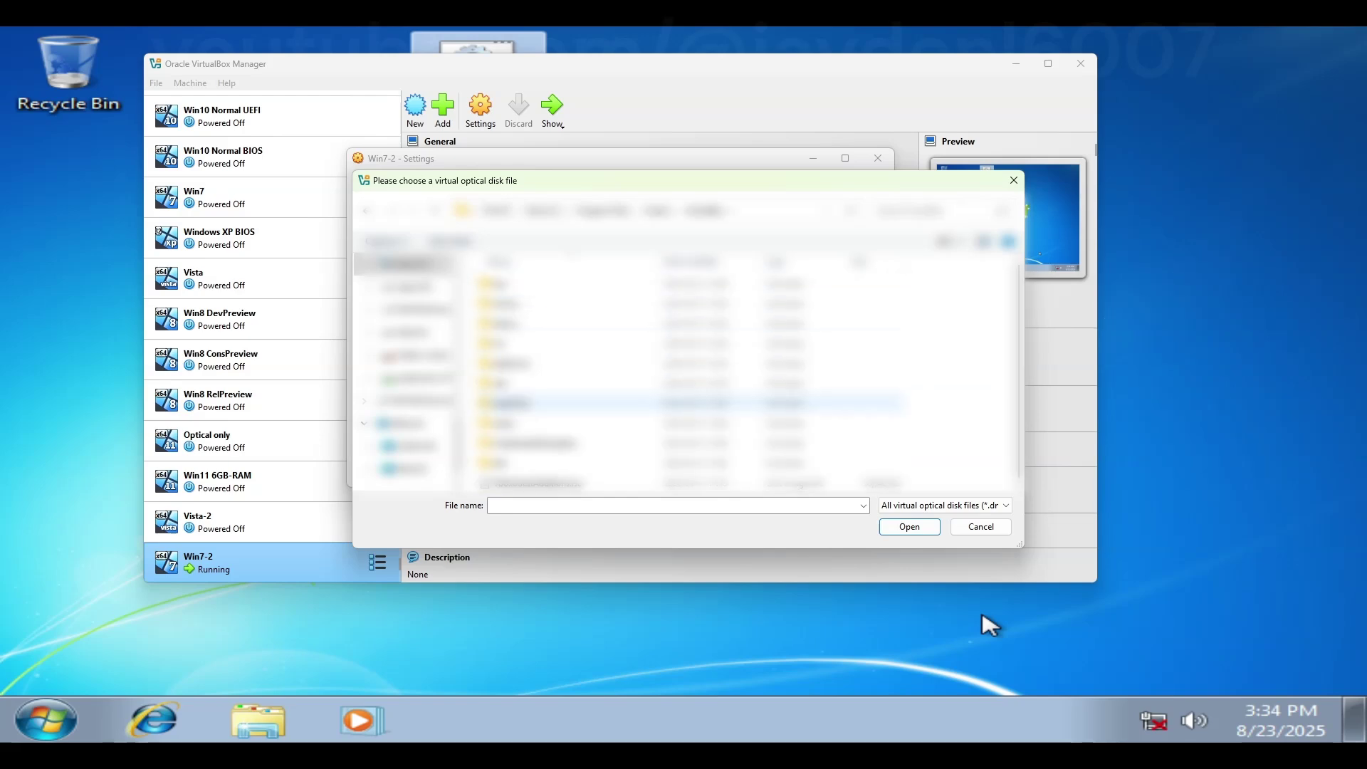
key("Down")
key("Down")
key("Down")
key("Down")
key("Return")
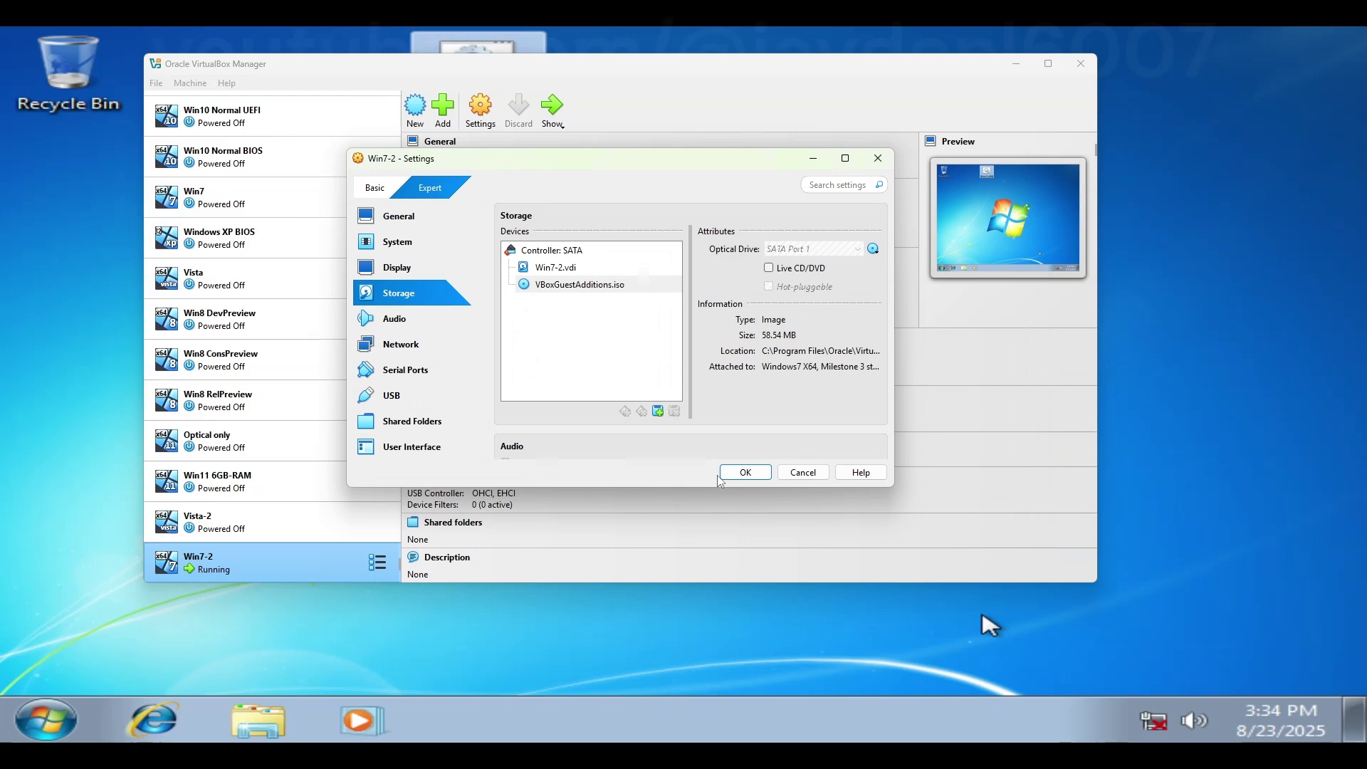
left_click(746, 473)
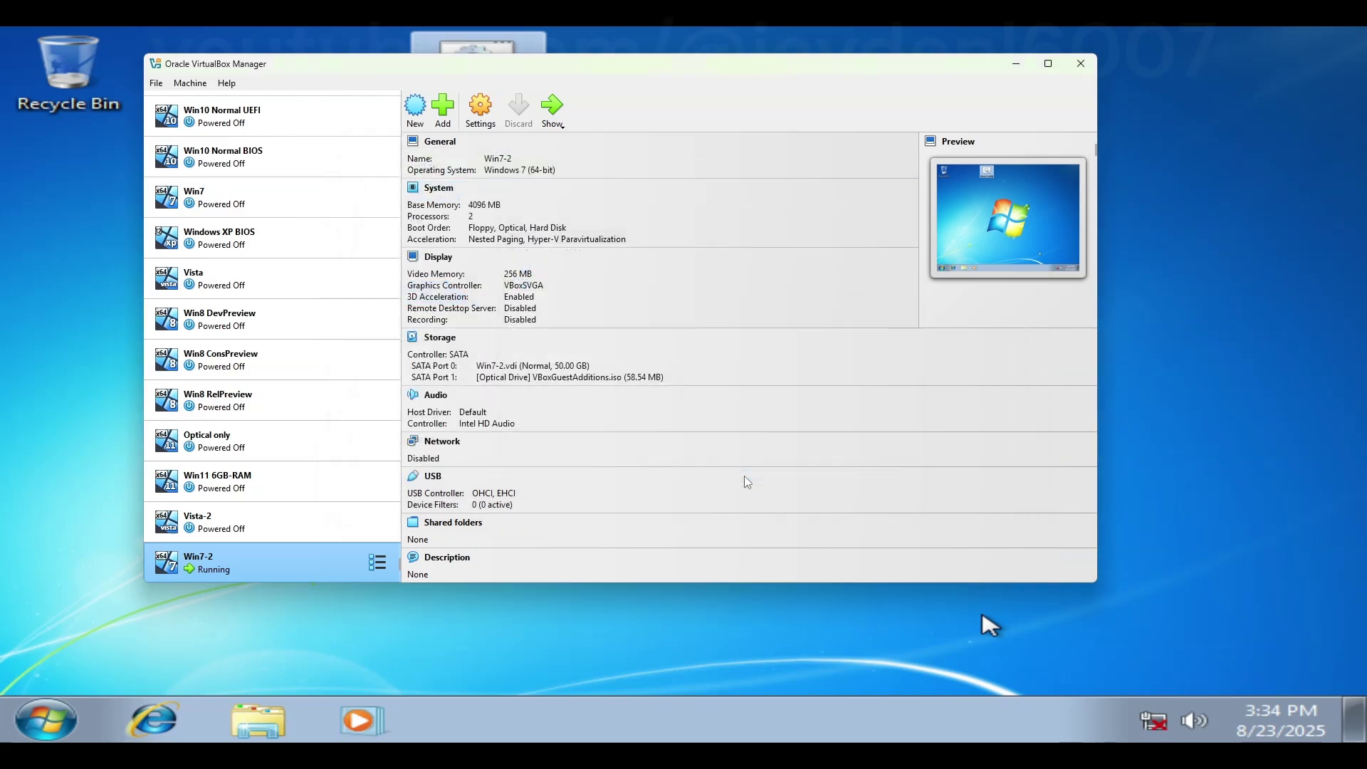
Return to the Windows 7 desktop and run the VBox-CertUtil script as administrator, allowing it to make changes
left_click(459, 636)
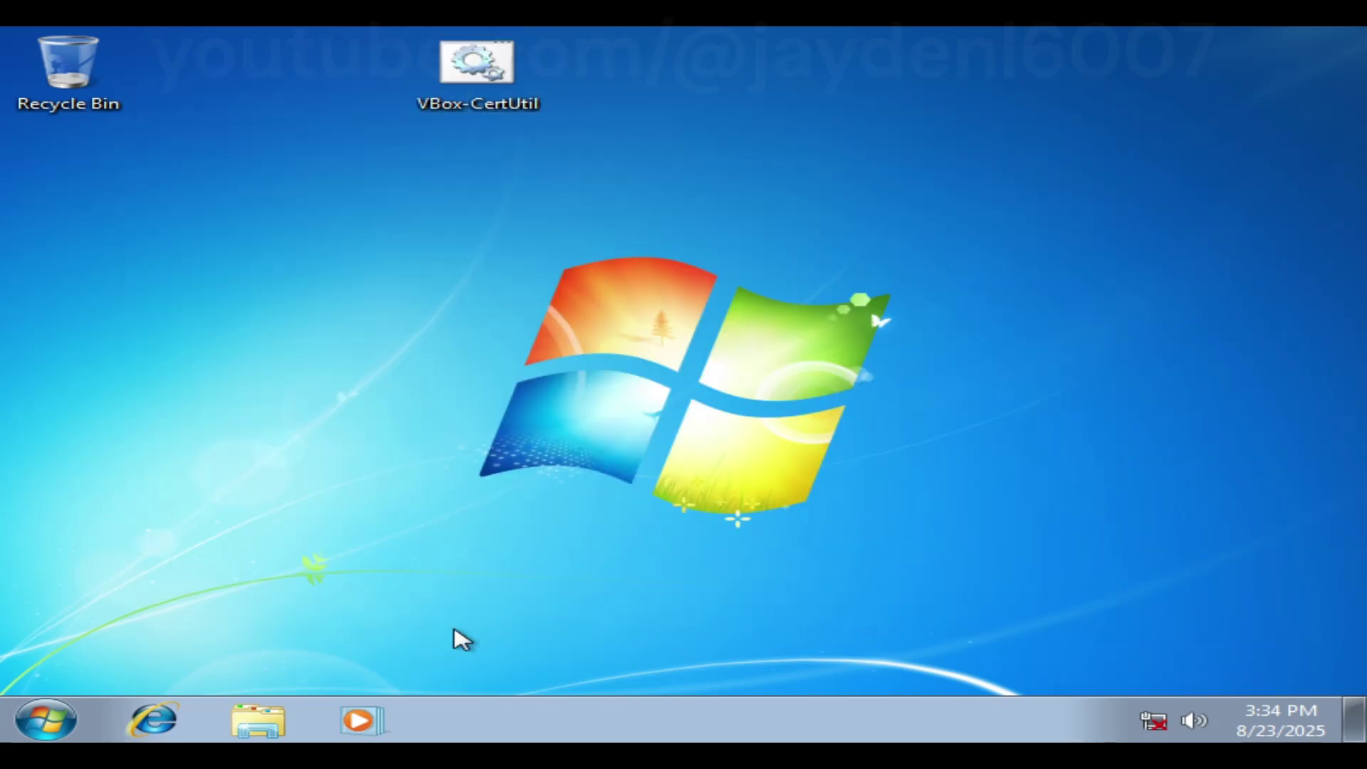
right_click(501, 87)
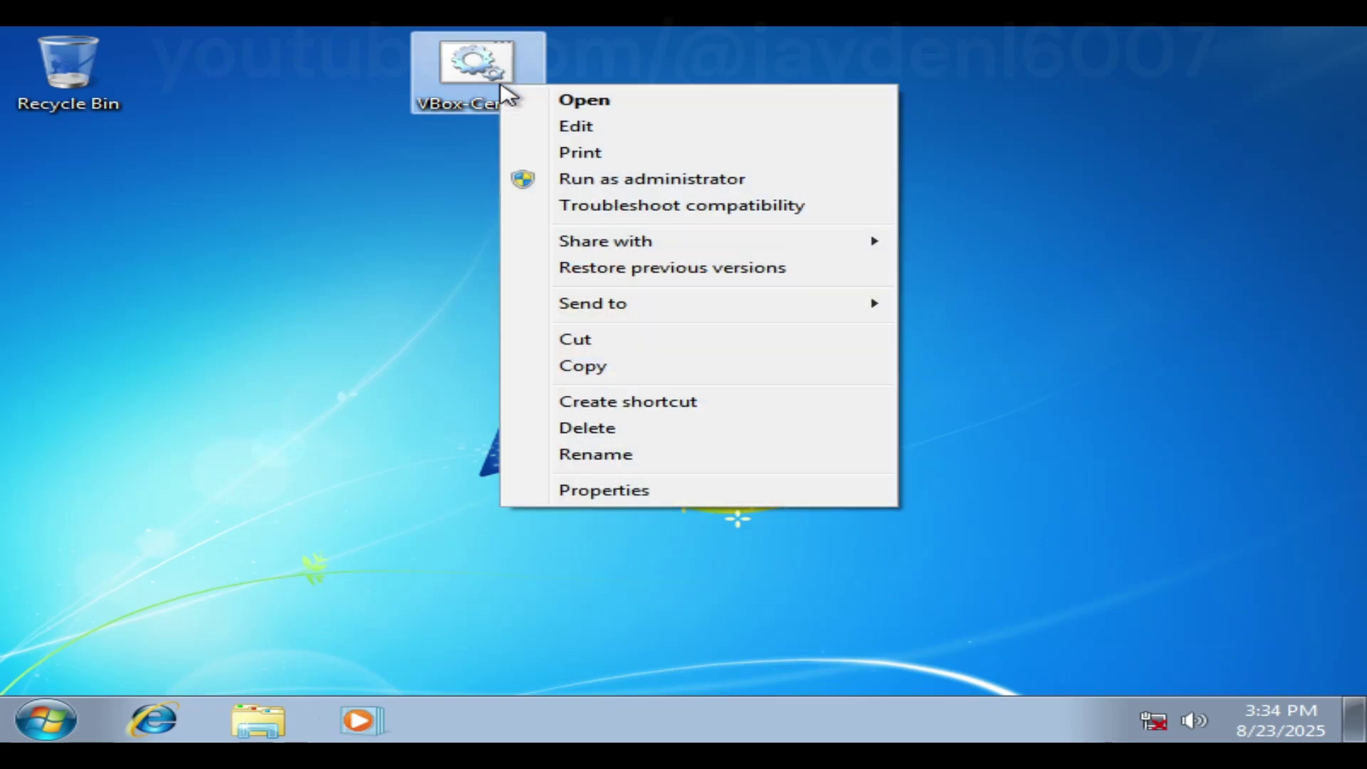
left_click(575, 181)
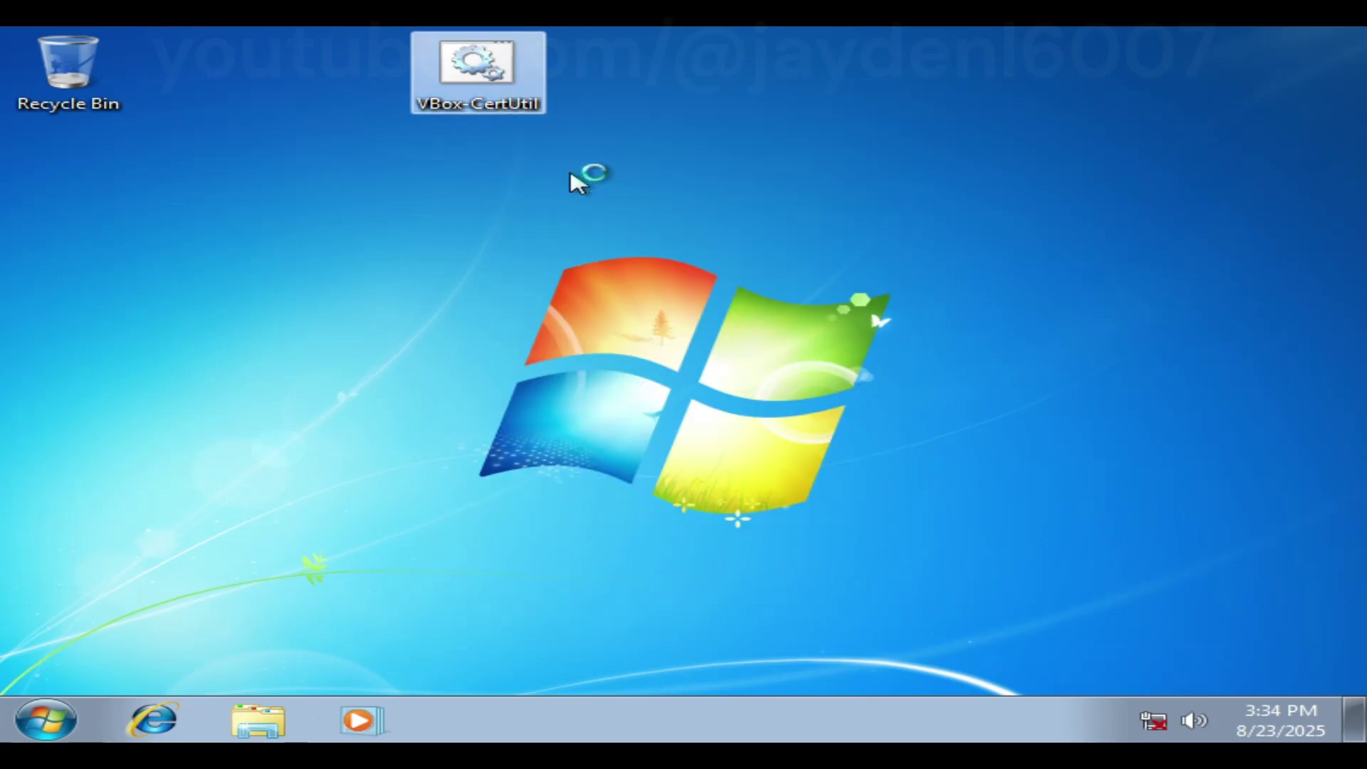
key("Return")
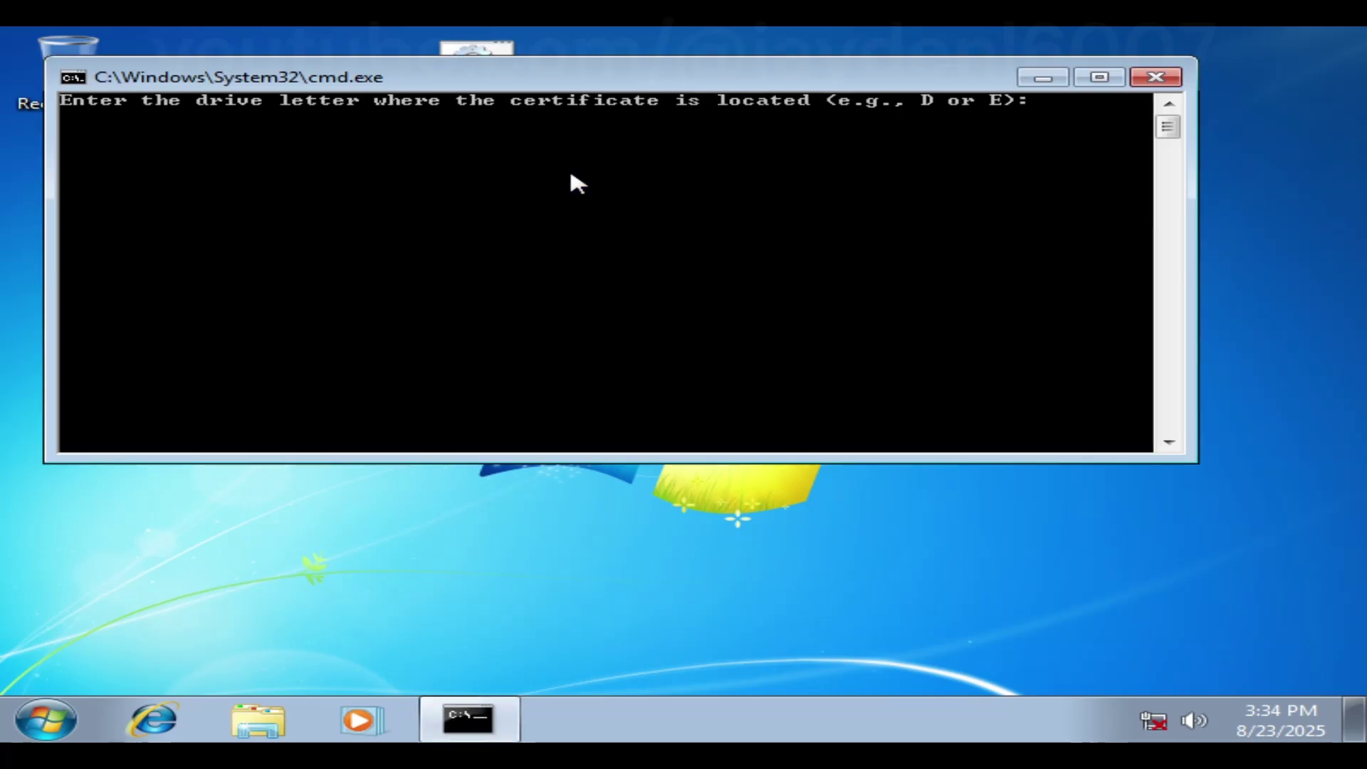
Look up the Guest Additions disc's drive letter in Computer and have the script install the certificates from drive D
left_click(296, 713)
left_click(130, 438)
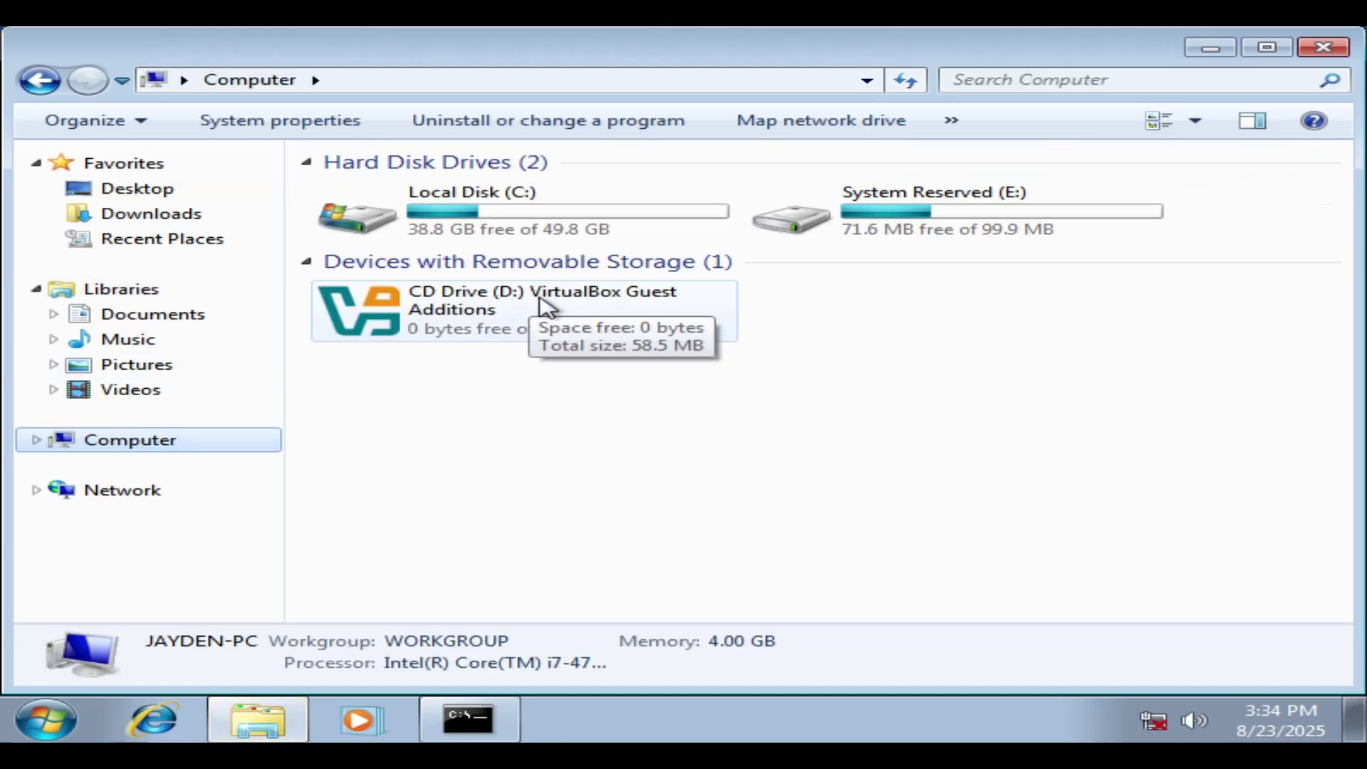
left_click(1231, 53)
left_click_drag(943, 80, 915, 132)
type("D")
key("Return")
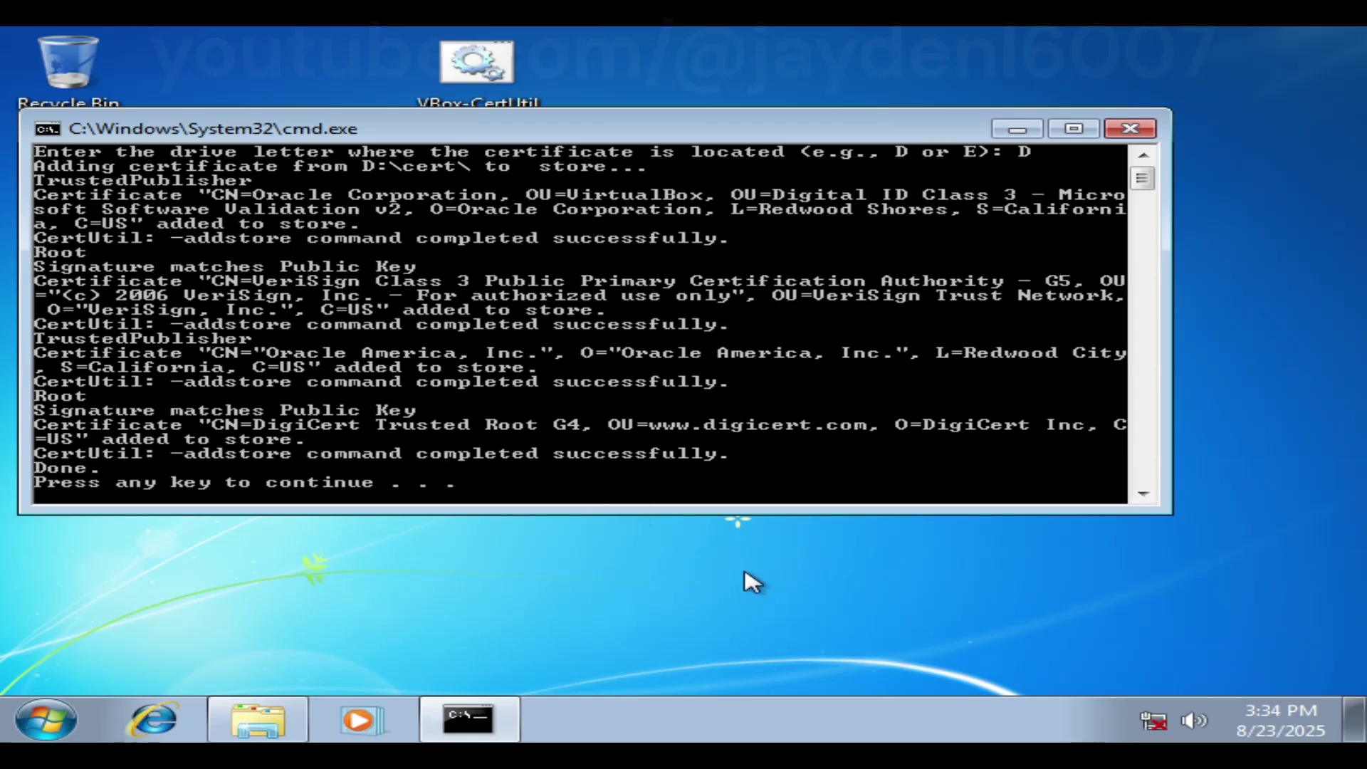
key("Return")
Start VBoxWindowsAdditions from the VirtualBox Guest Additions disc and allow it to make changes to the computer
left_click(289, 704)
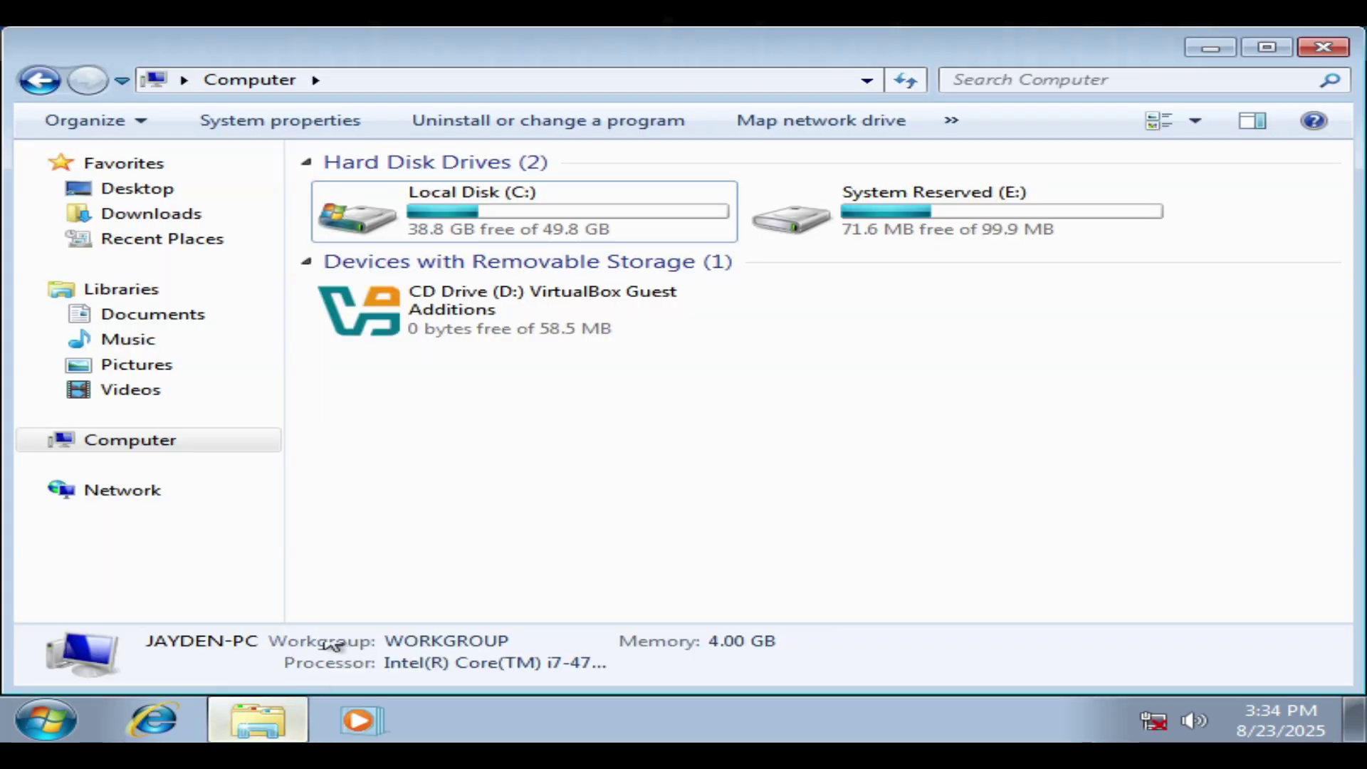
double_click(489, 348)
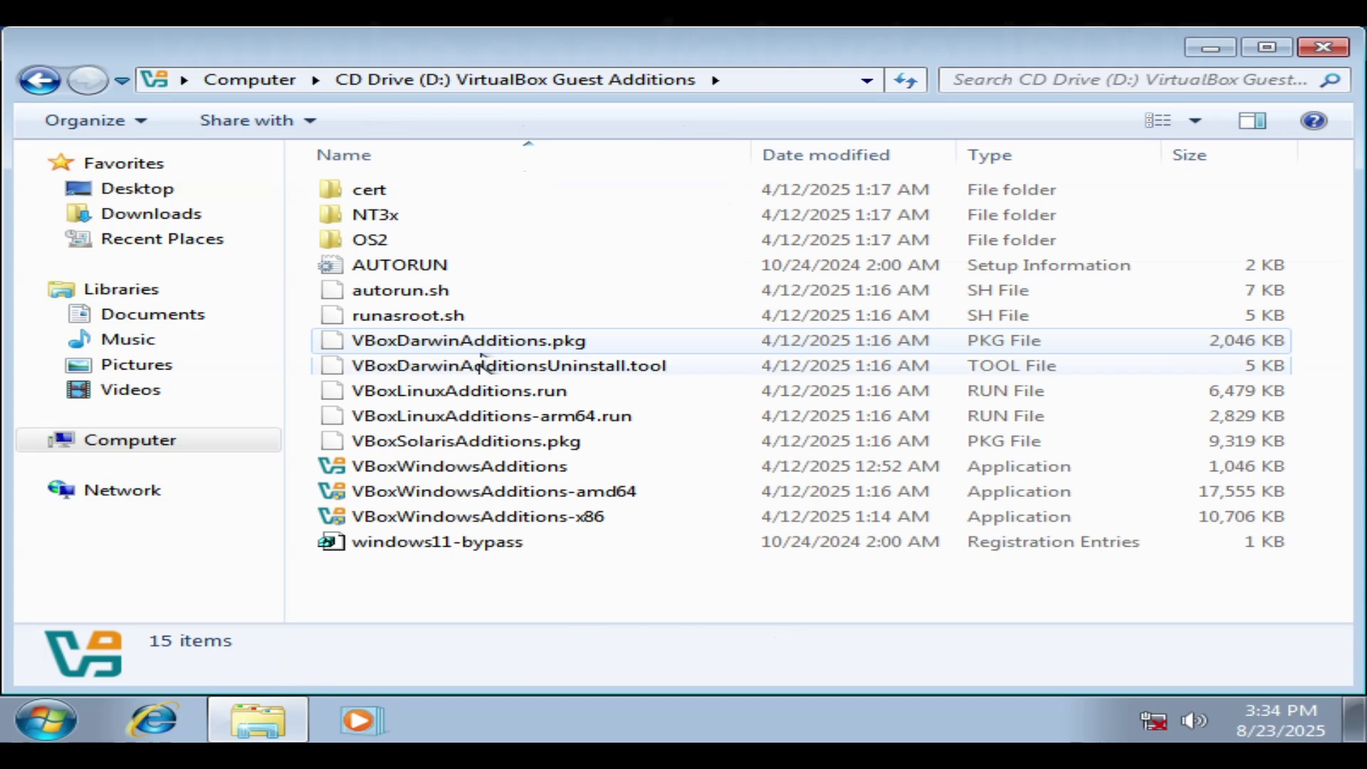
left_click(485, 468)
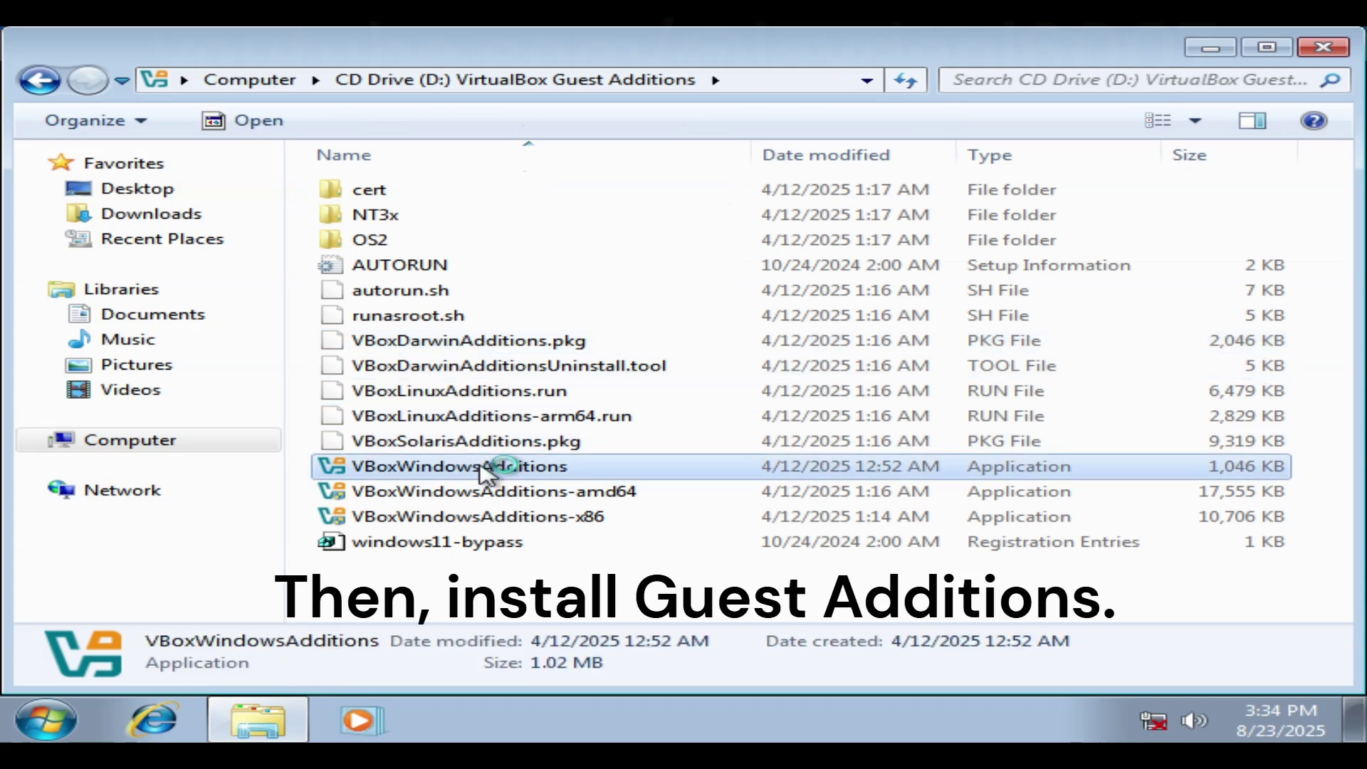
key("Left")
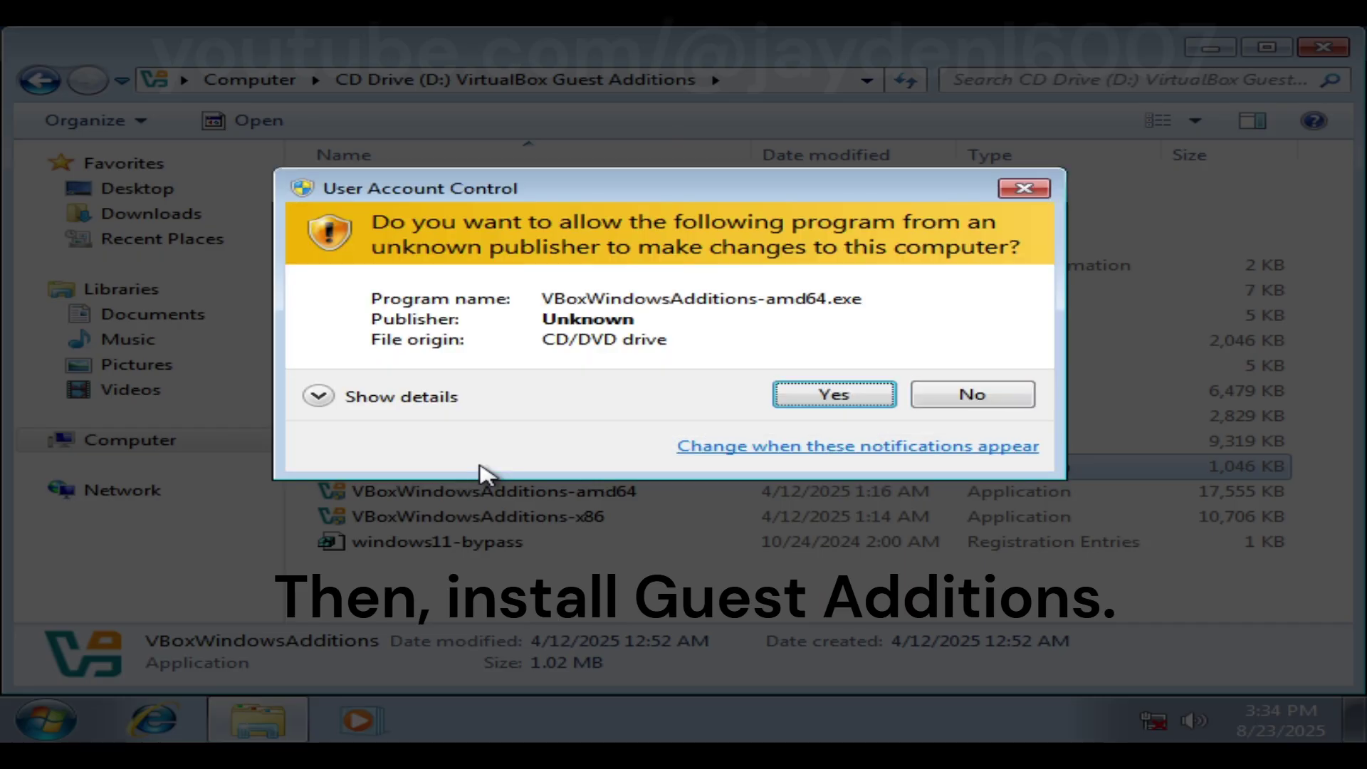
key("Return")
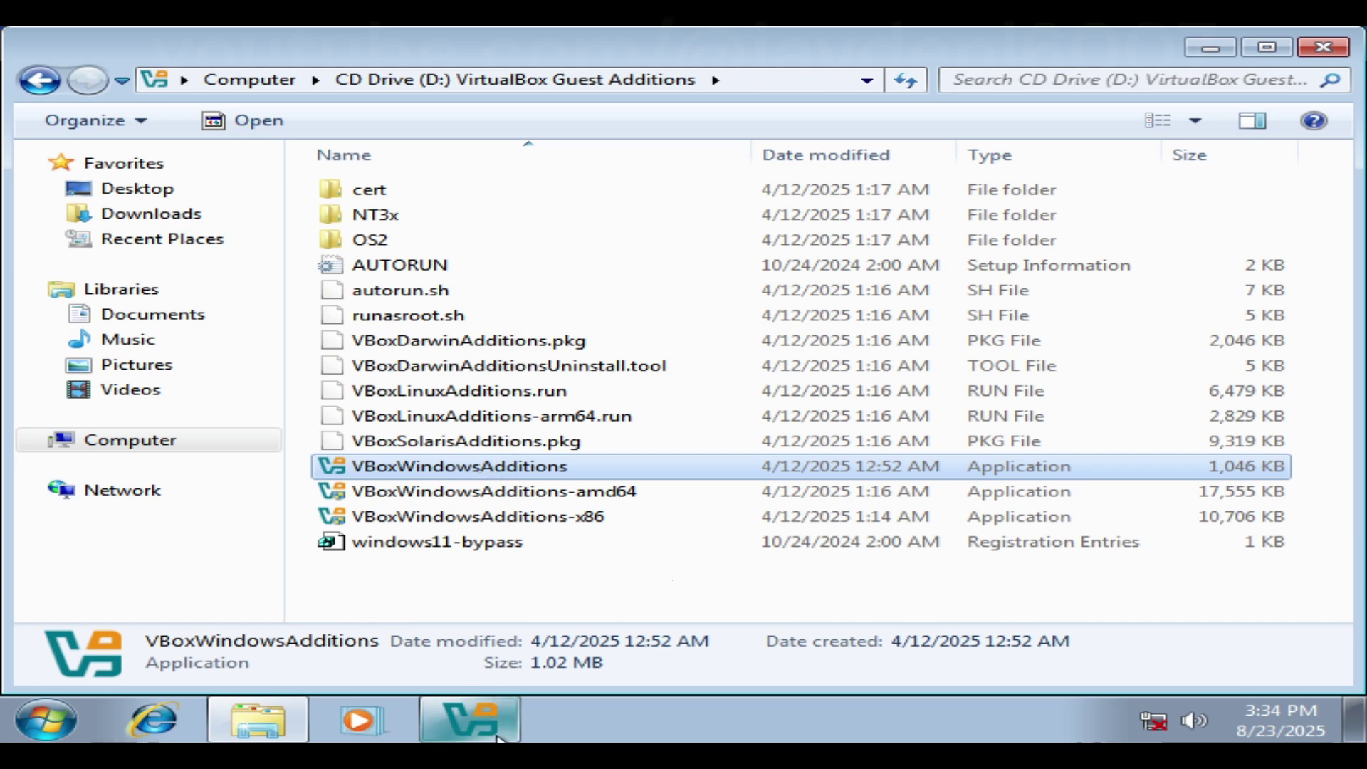
Install Guest Additions 7.1.8 in the default destination folder and finish the setup with an immediate reboot
left_click(862, 560)
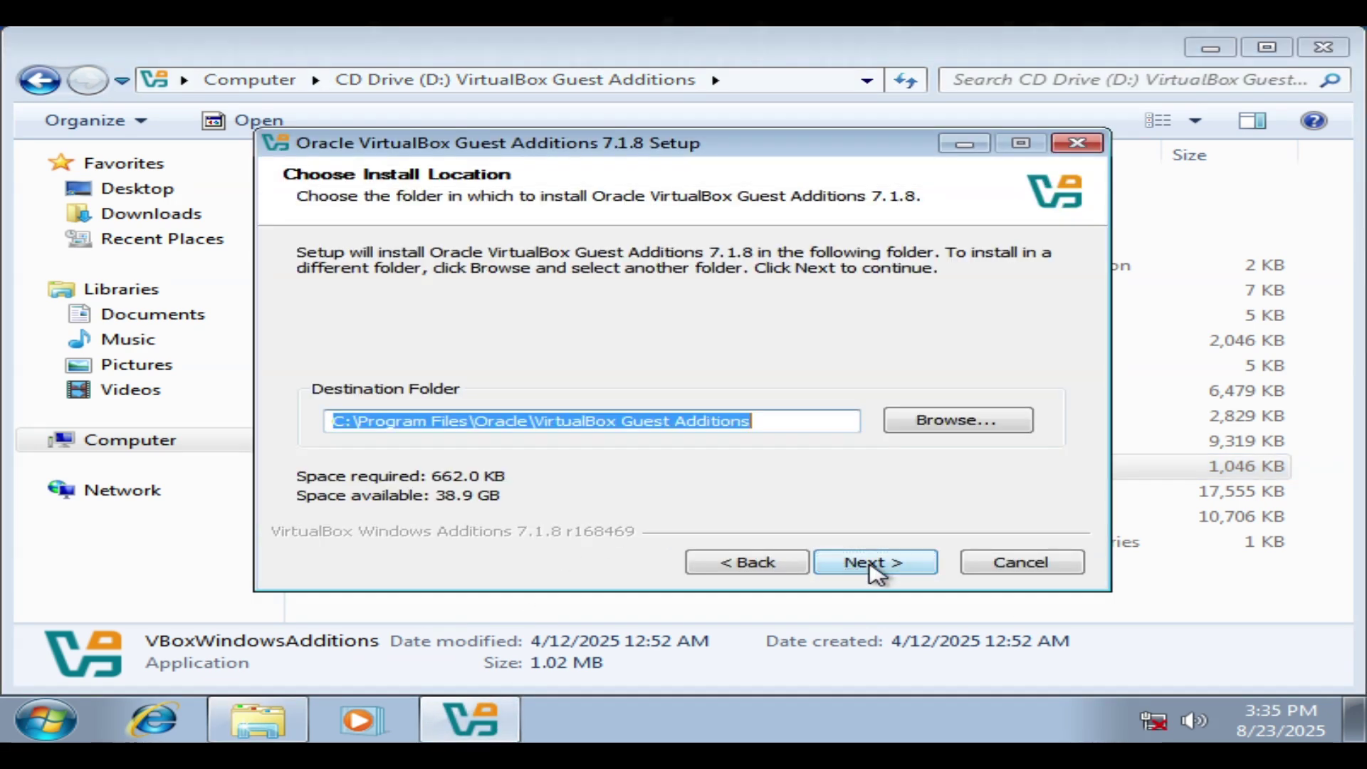
left_click(873, 566)
left_click(875, 566)
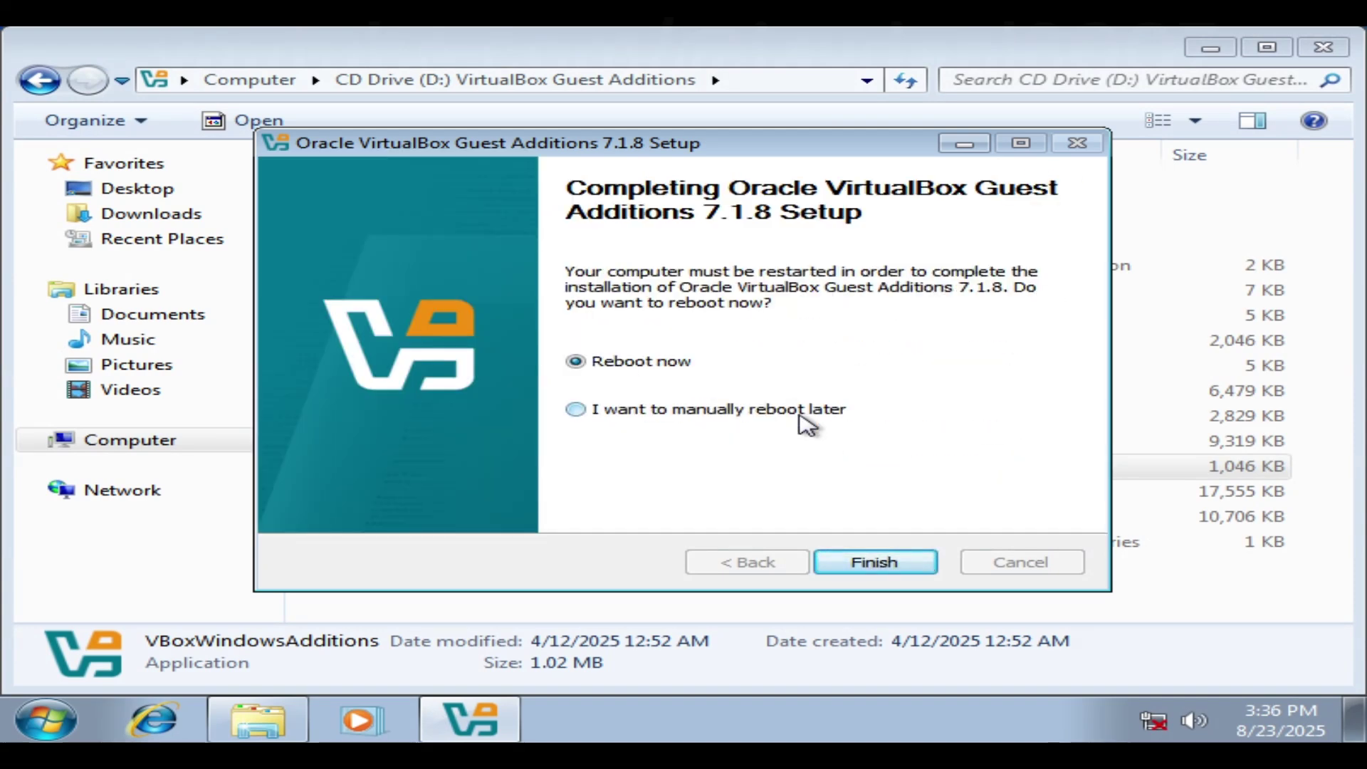
left_click(873, 562)
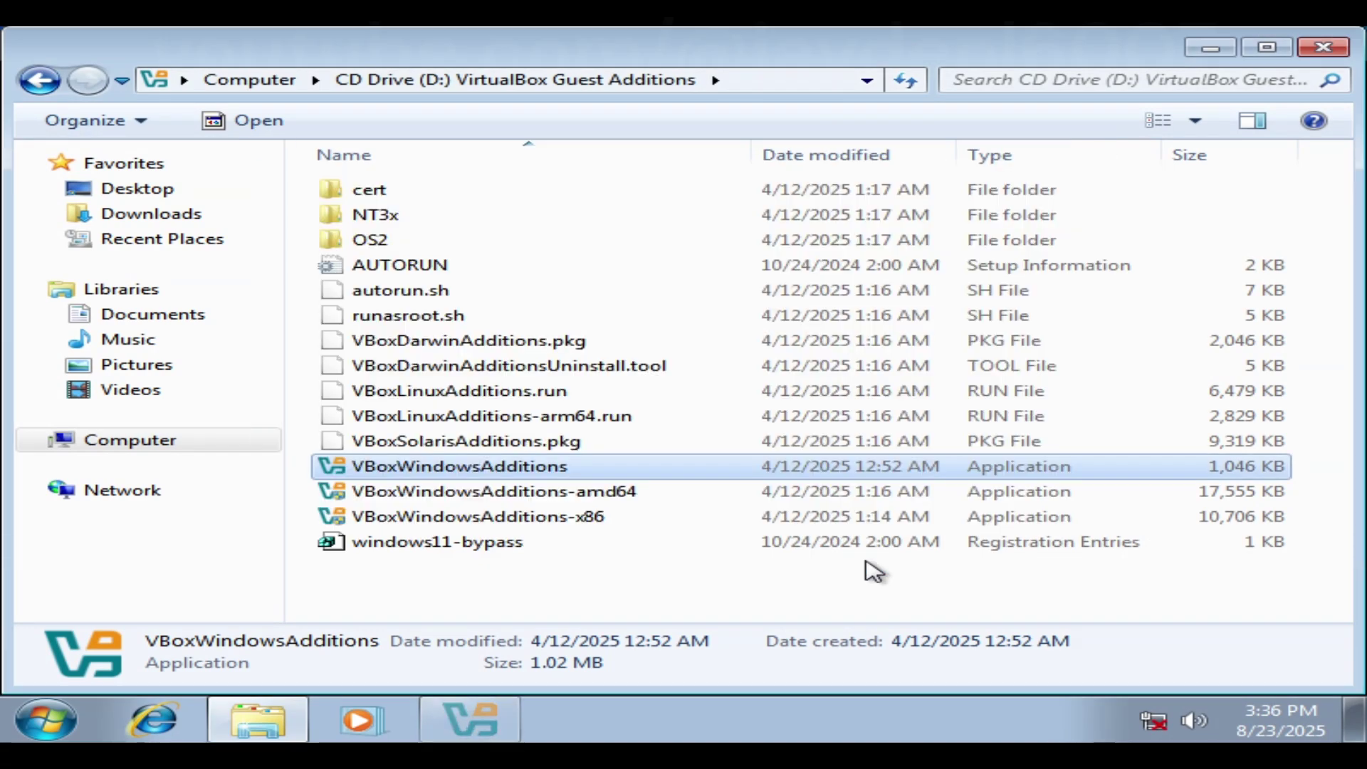
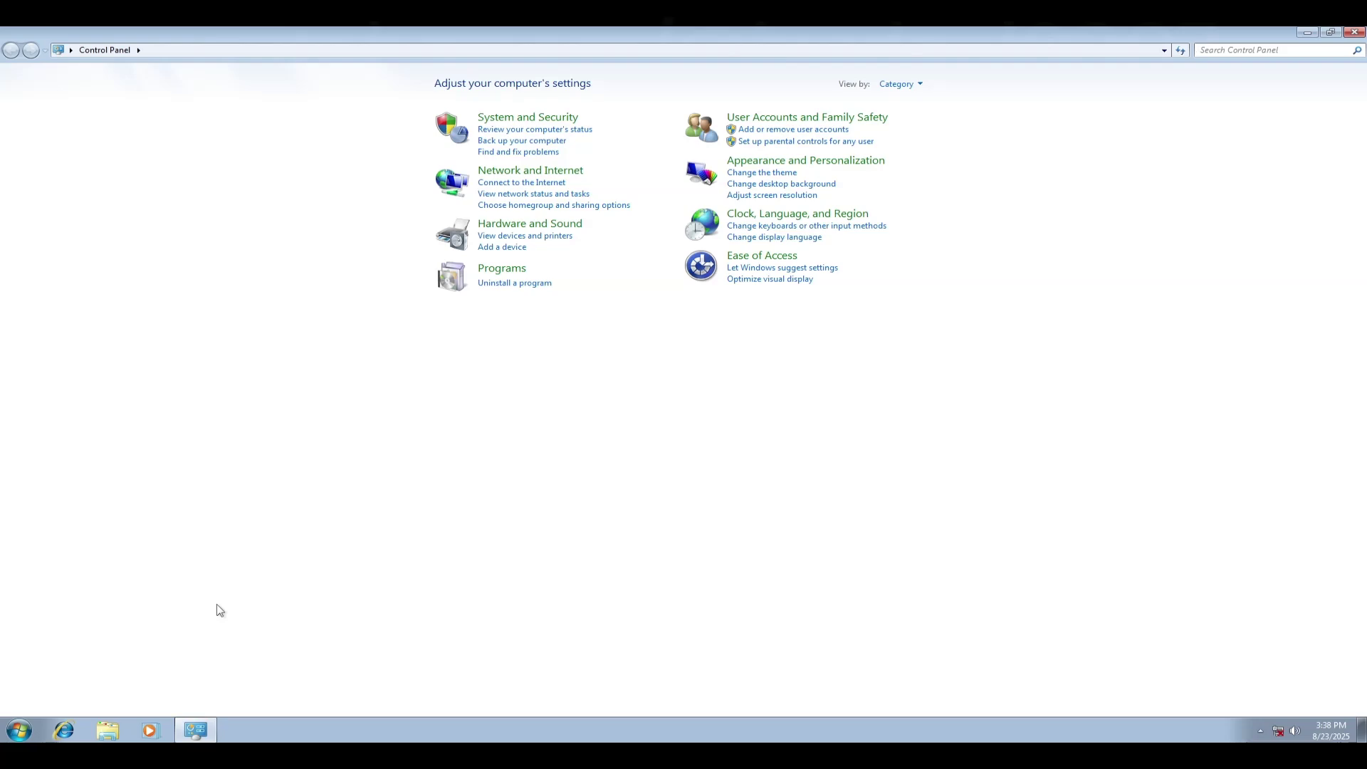
Restore the Control Panel window, open the system rating from the System page, and rate this computer with the Windows Experience Index
left_click(1329, 31)
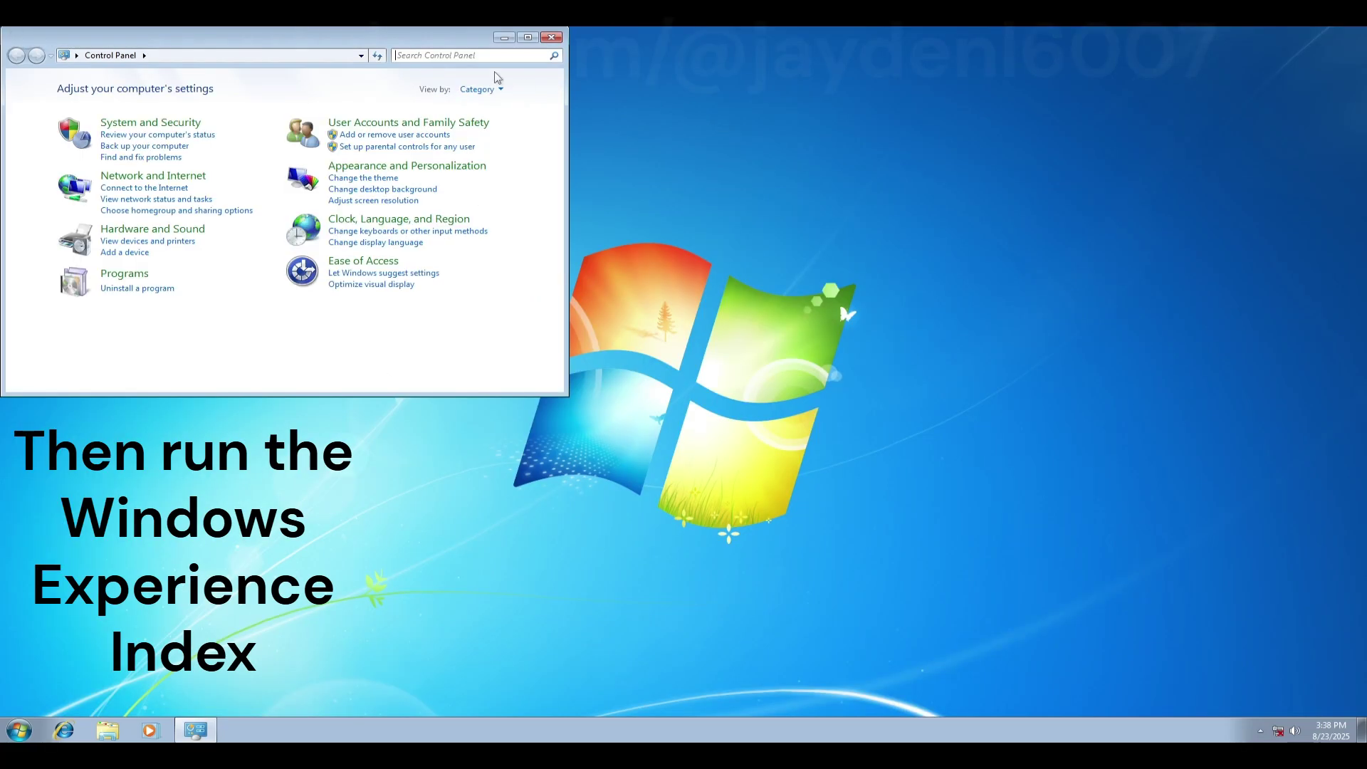
left_click_drag(466, 48, 726, 145)
left_click(451, 217)
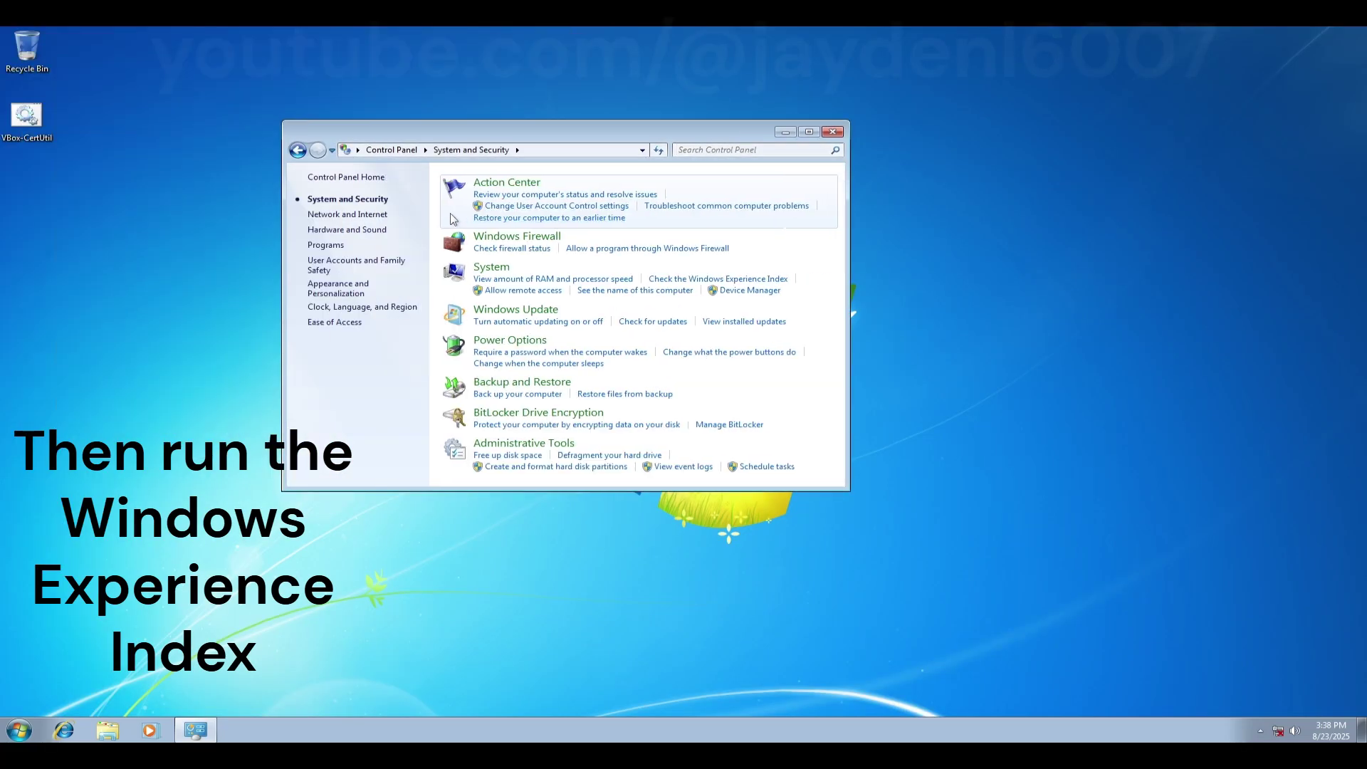
left_click(482, 269)
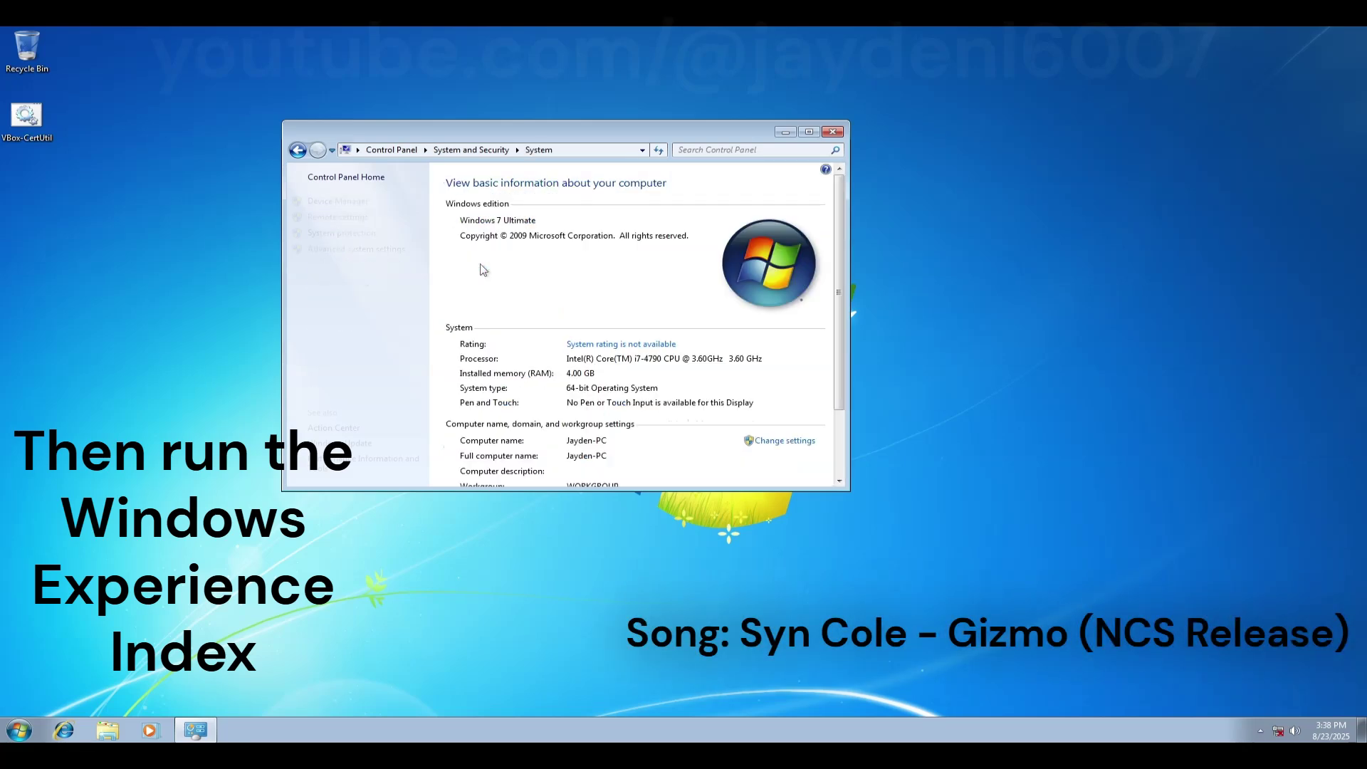
left_click(594, 346)
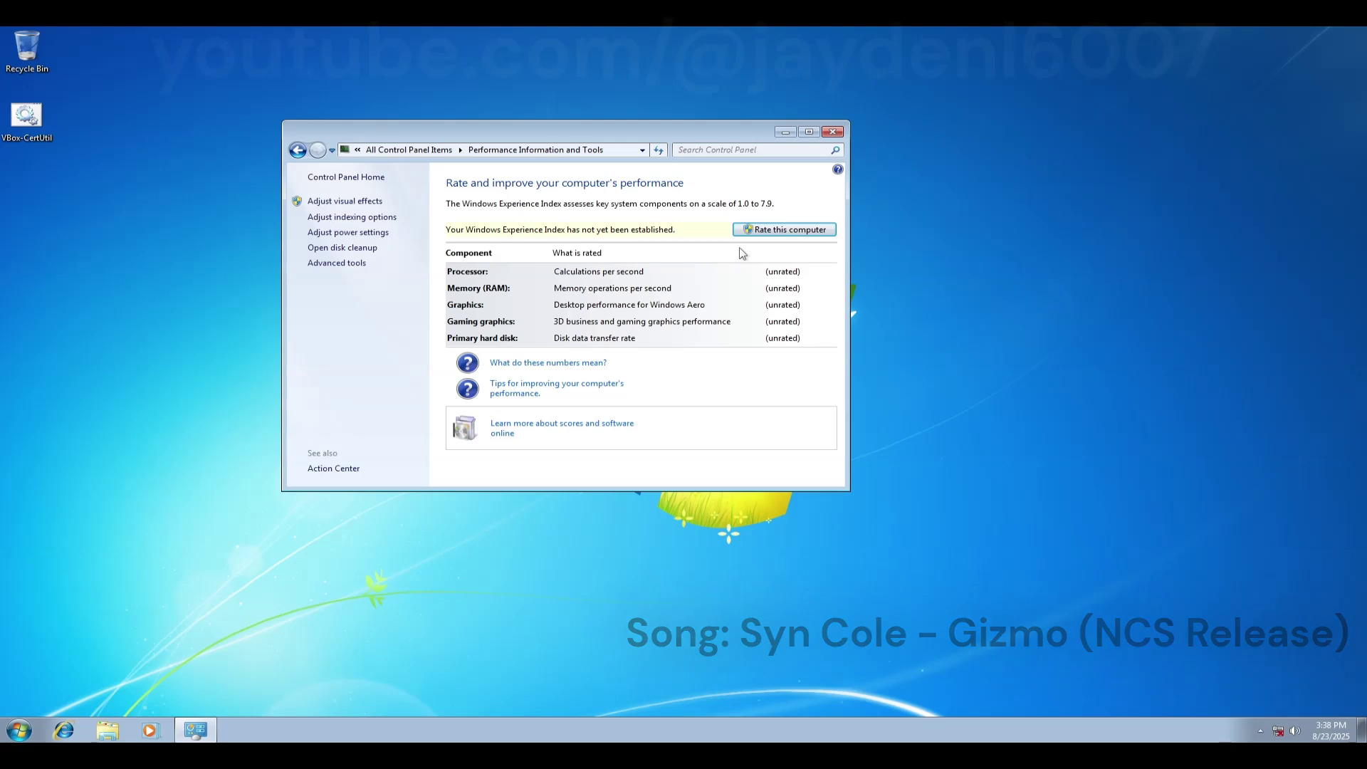
left_click(768, 233)
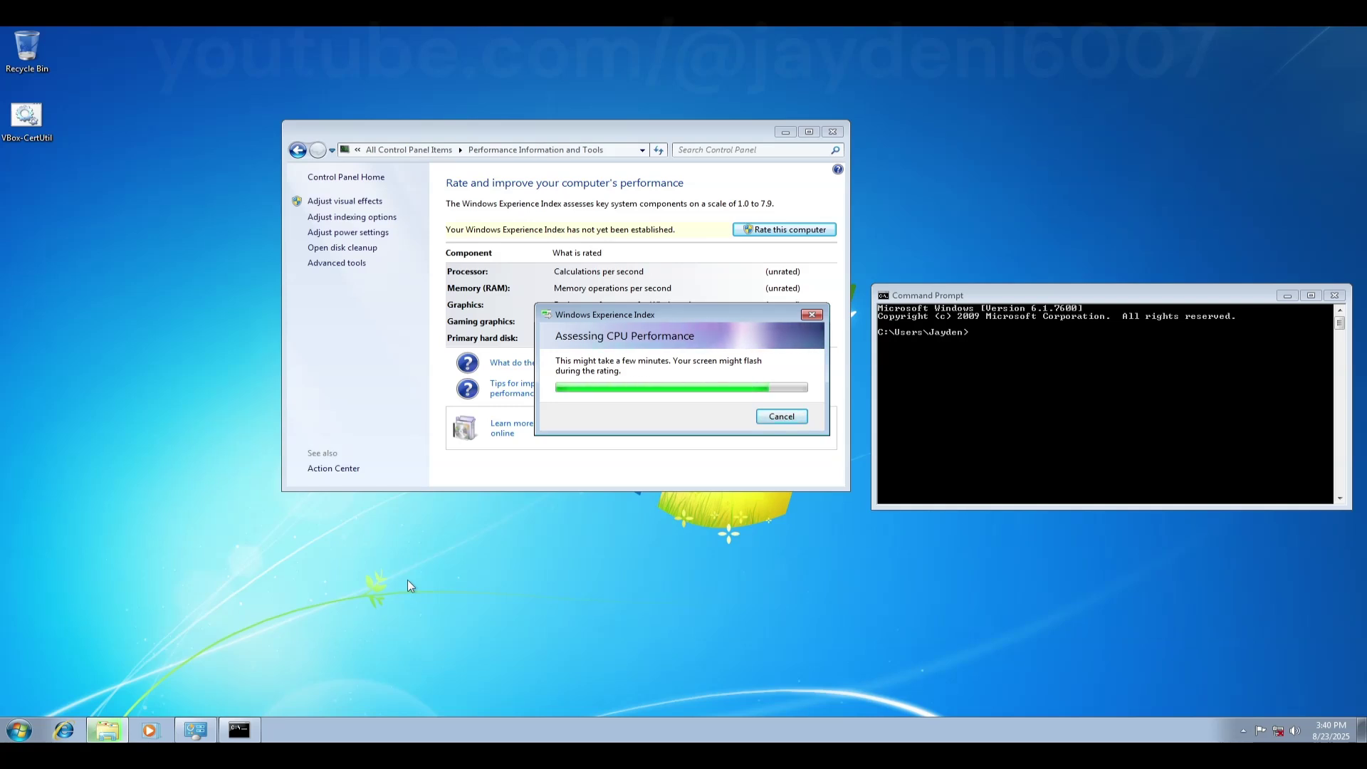
Change to \windows\system32 in the Command Prompt, clear the screen and exit
type("cd \\windows\\system32")
key("Return")
type("cls")
key("Return")
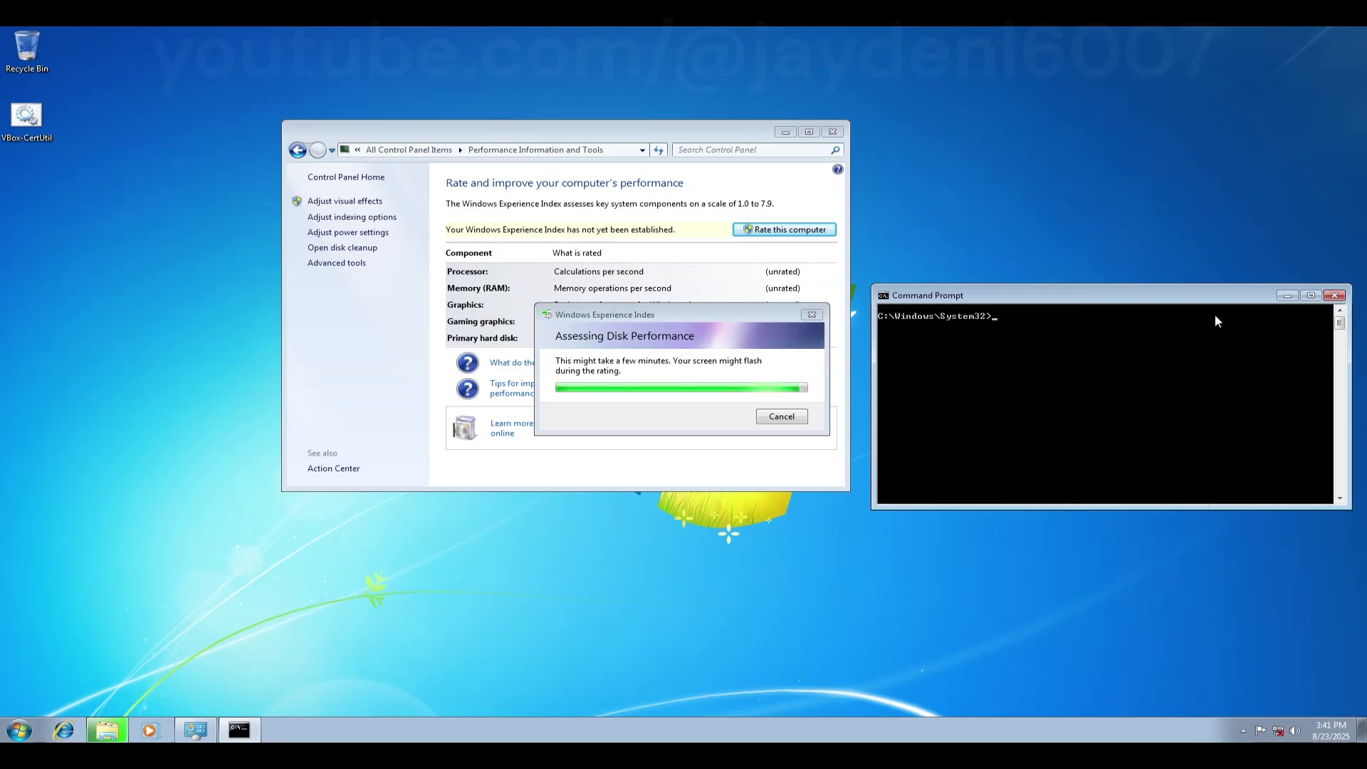
type("exit")
key("Return")
Launch "C:\WINDOWS\system32\cmd.exe" through the Run dialog
left_click(20, 712)
left_click(20, 710)
key("super+r")
type("\"C:\\WINDOWS\\system32")
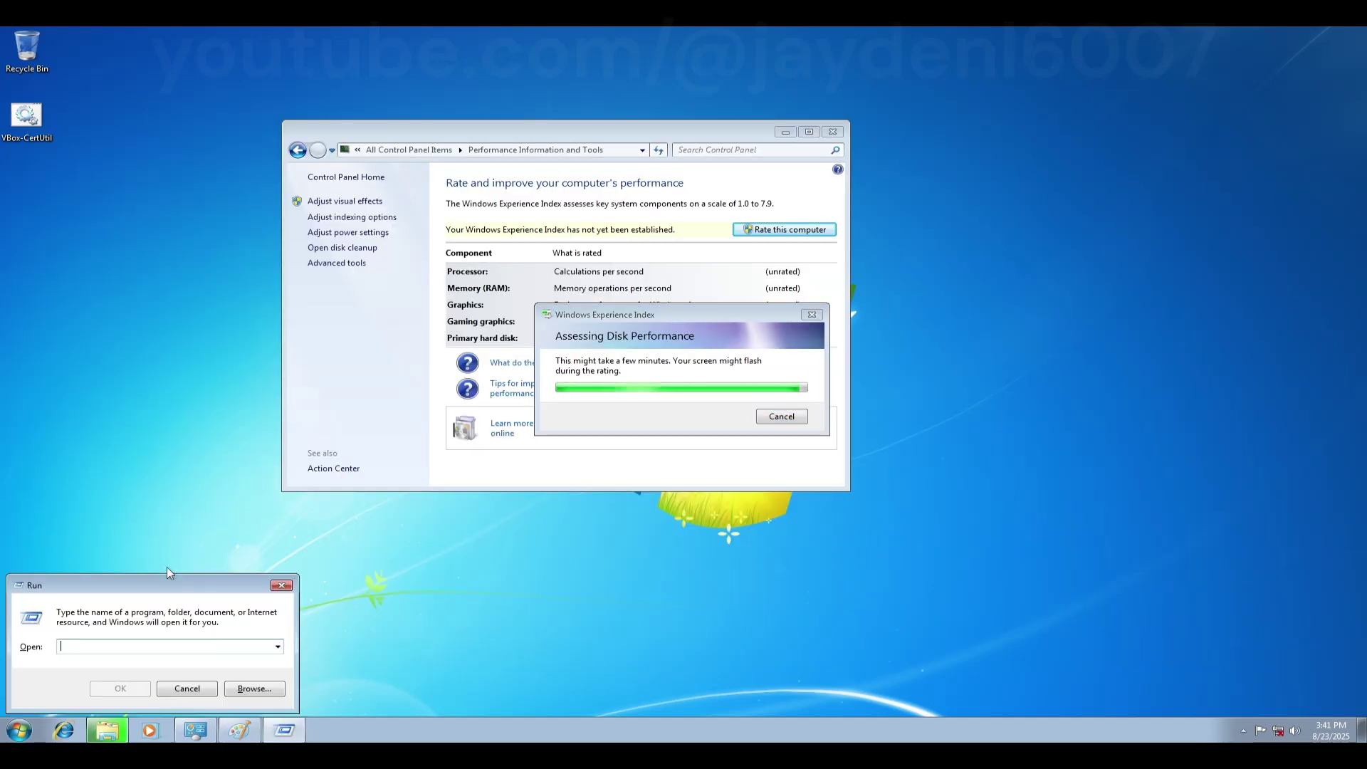
type("\\cmd.exe\"")
key("Return")
Move the Performance Information and Tools window and the command window around the desktop to check the Aero effects
left_click(745, 328)
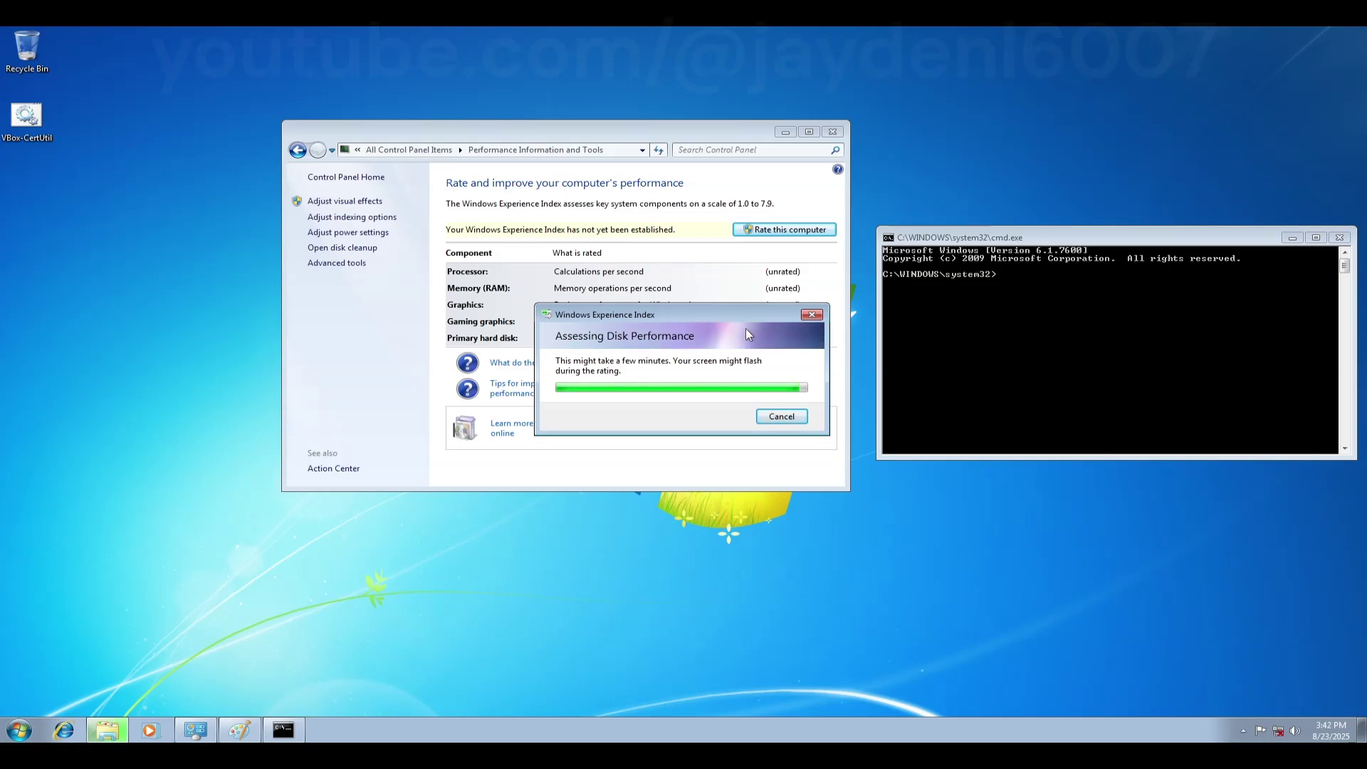
left_click(954, 327)
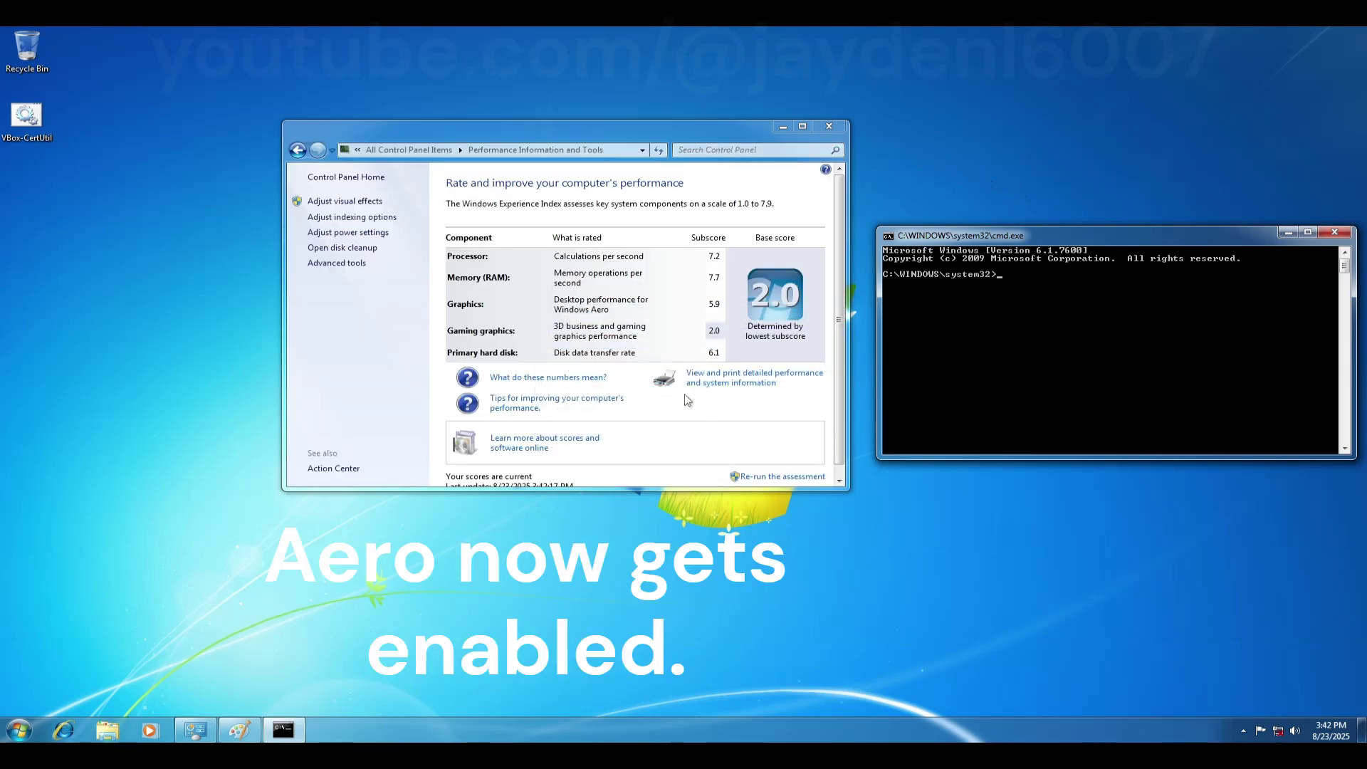
left_click_drag(709, 128, 533, 157)
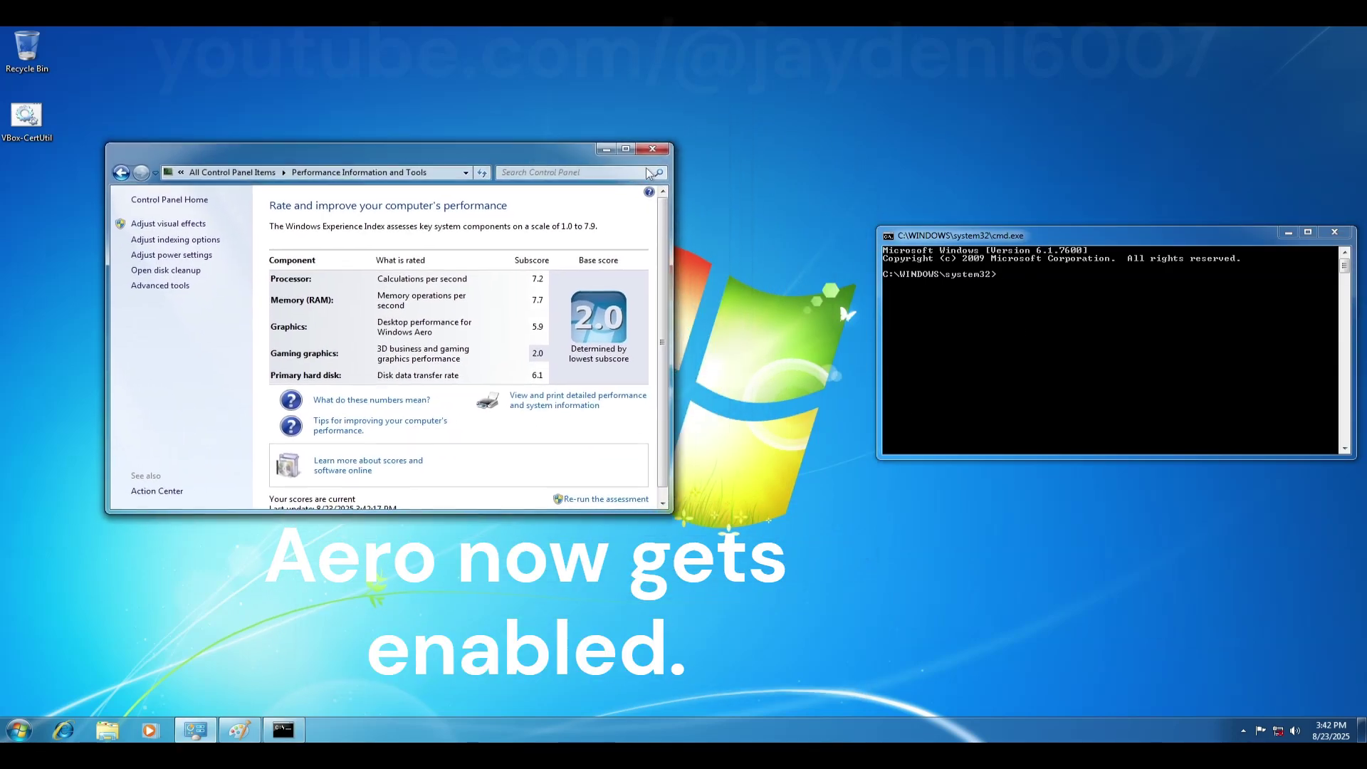
left_click_drag(1040, 233, 866, 215)
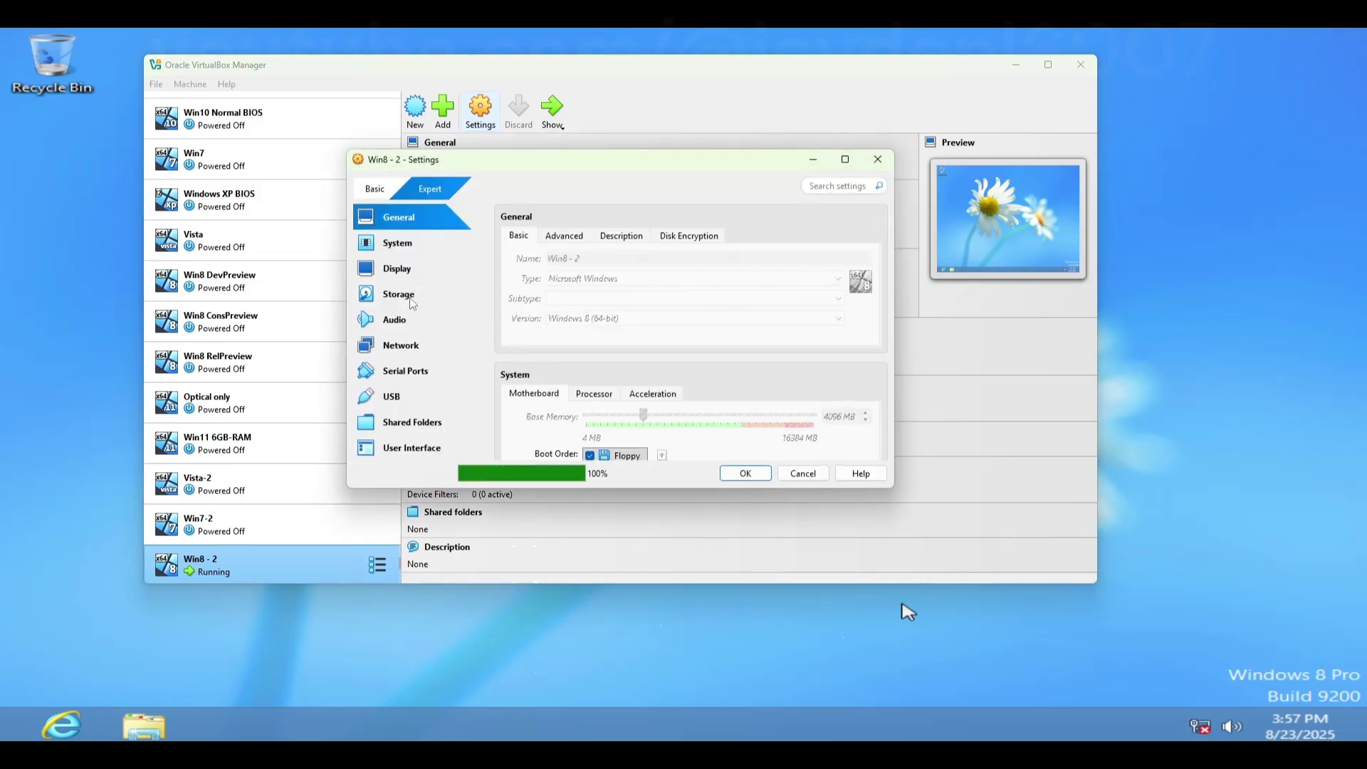
Insert VBox_CertUtil.iso into the optical drive of the Win8 - 2 virtual machine and return to its desktop
left_click(410, 299)
left_click(562, 287)
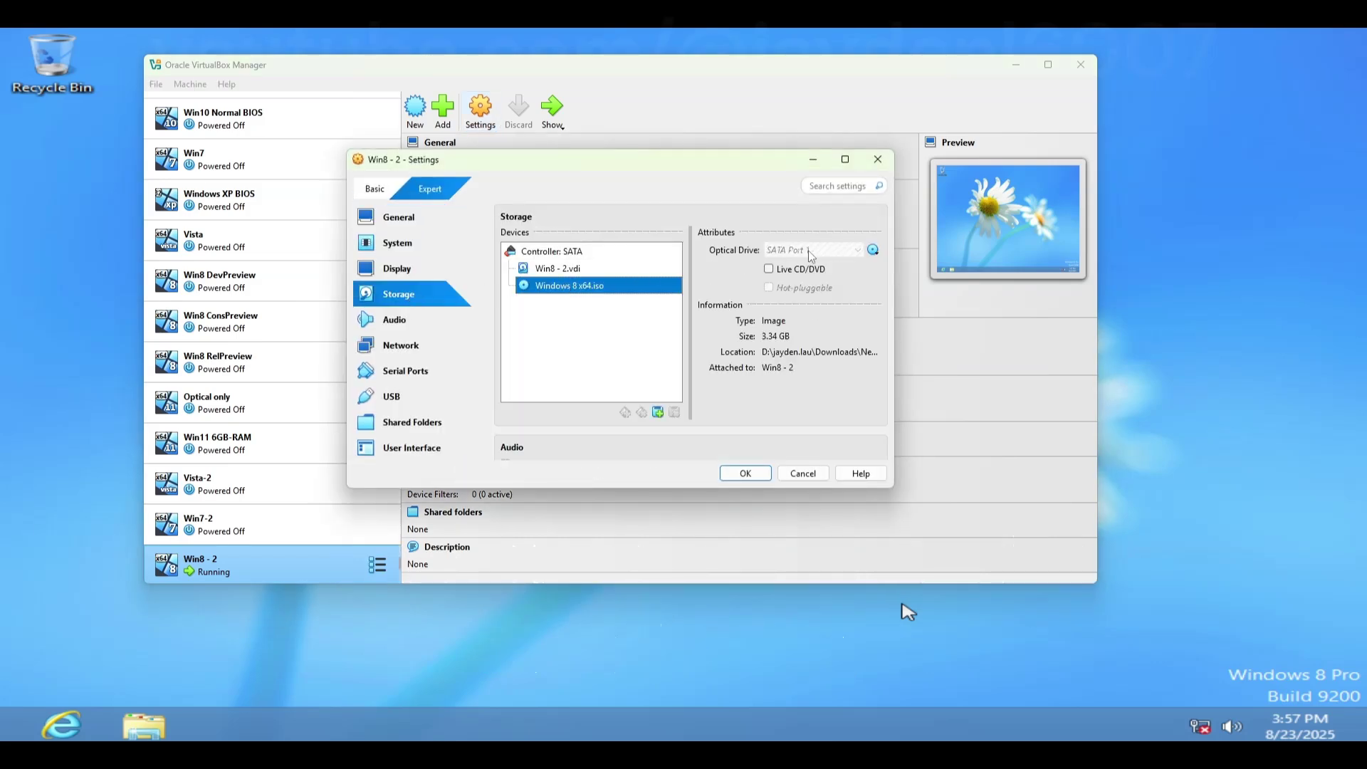
left_click(873, 250)
left_click(922, 356)
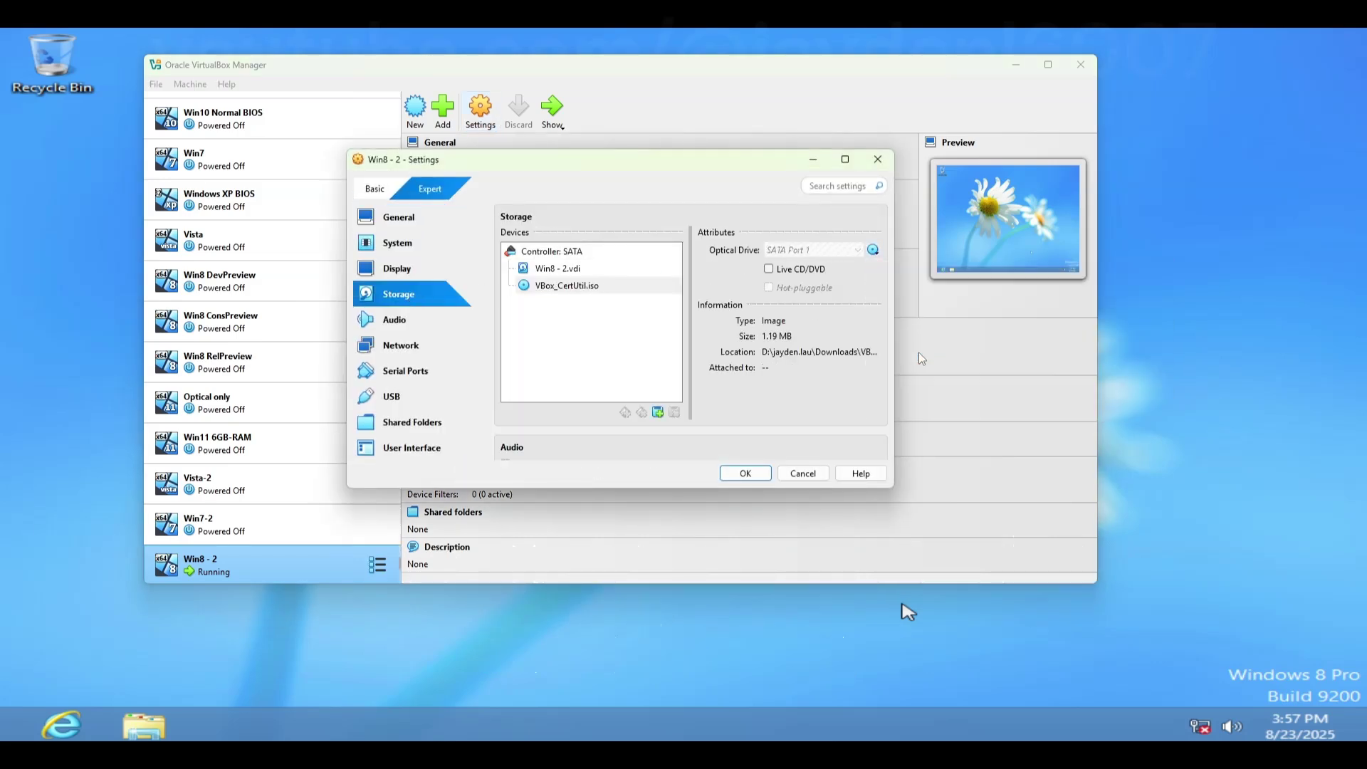
left_click(743, 474)
left_click(716, 723)
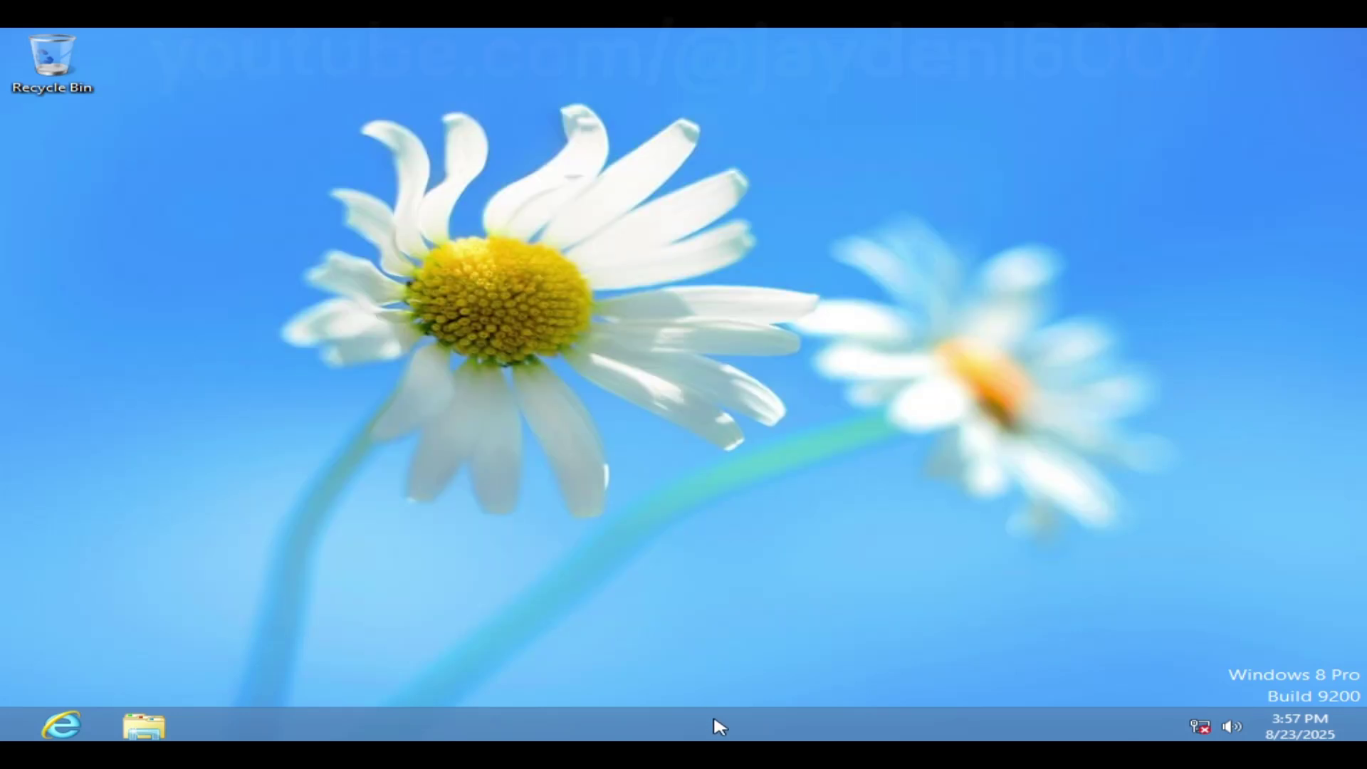
Copy the VBox-CertUtil batch file from CD drive D to the Windows 8 desktop and close the file window
left_click(157, 726)
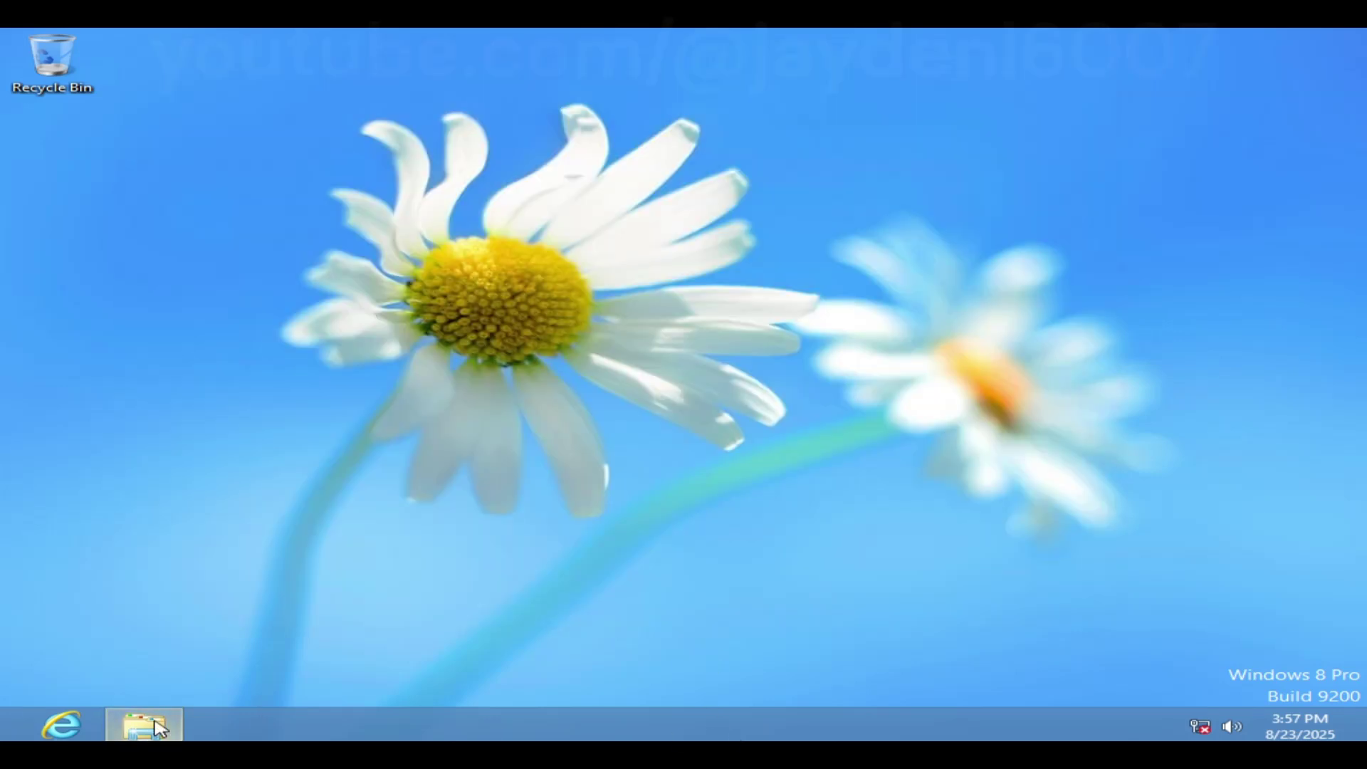
left_click(264, 418)
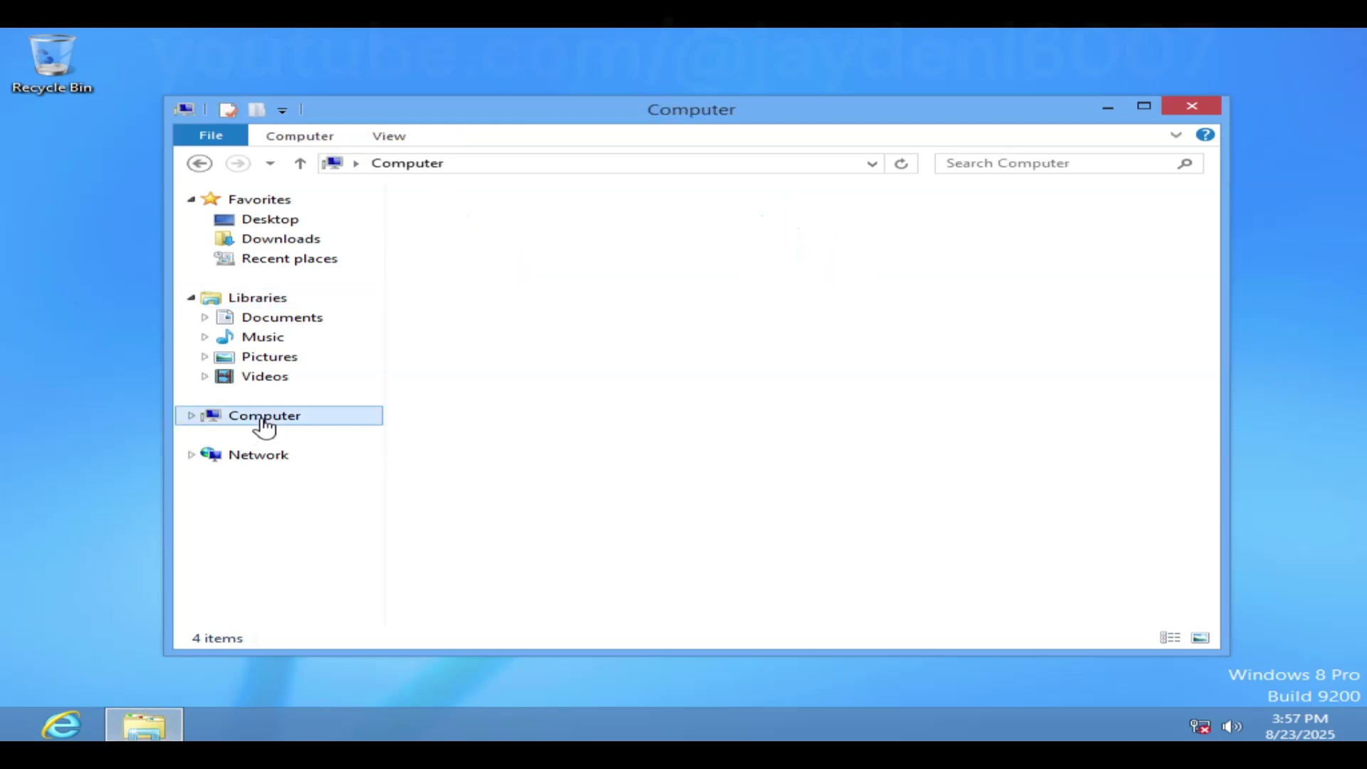
double_click(545, 313)
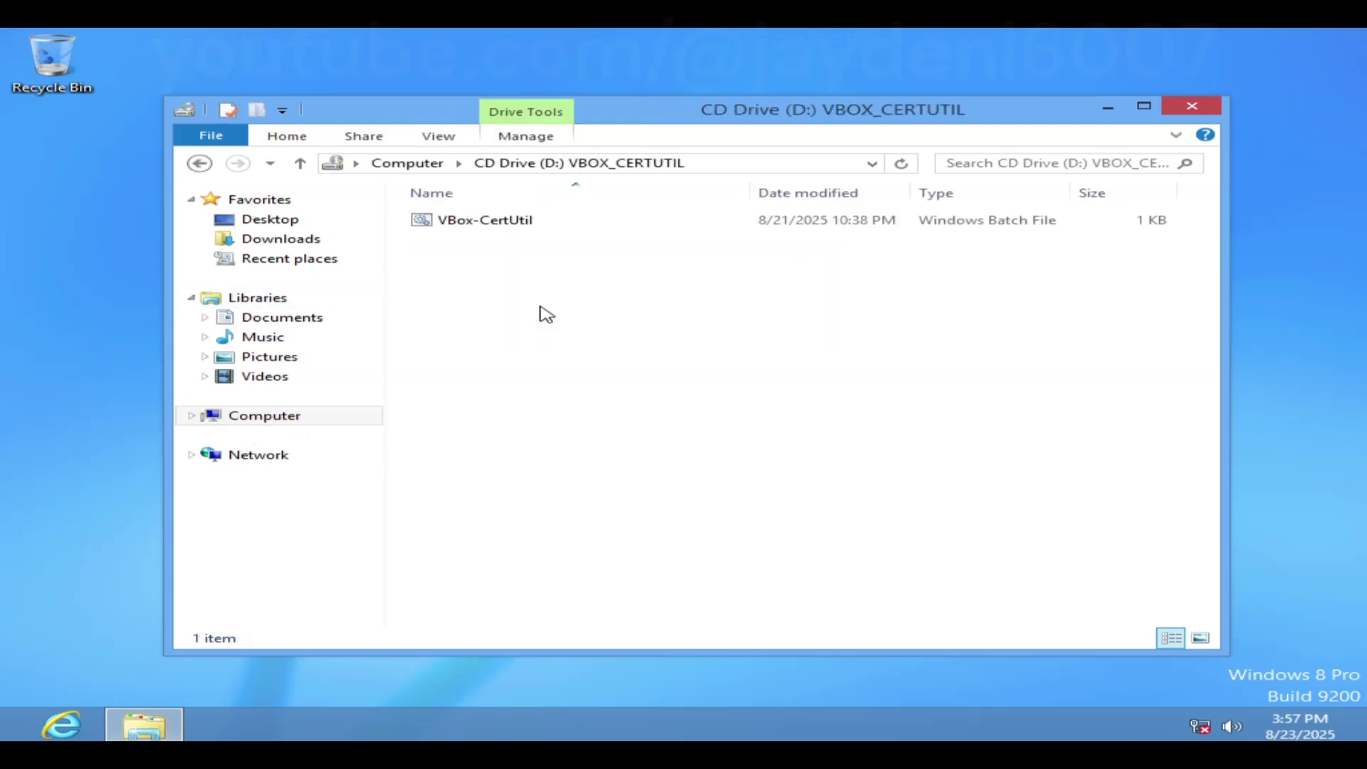
left_click(518, 222)
left_click(82, 277)
key("ctrl+v")
left_click(613, 308)
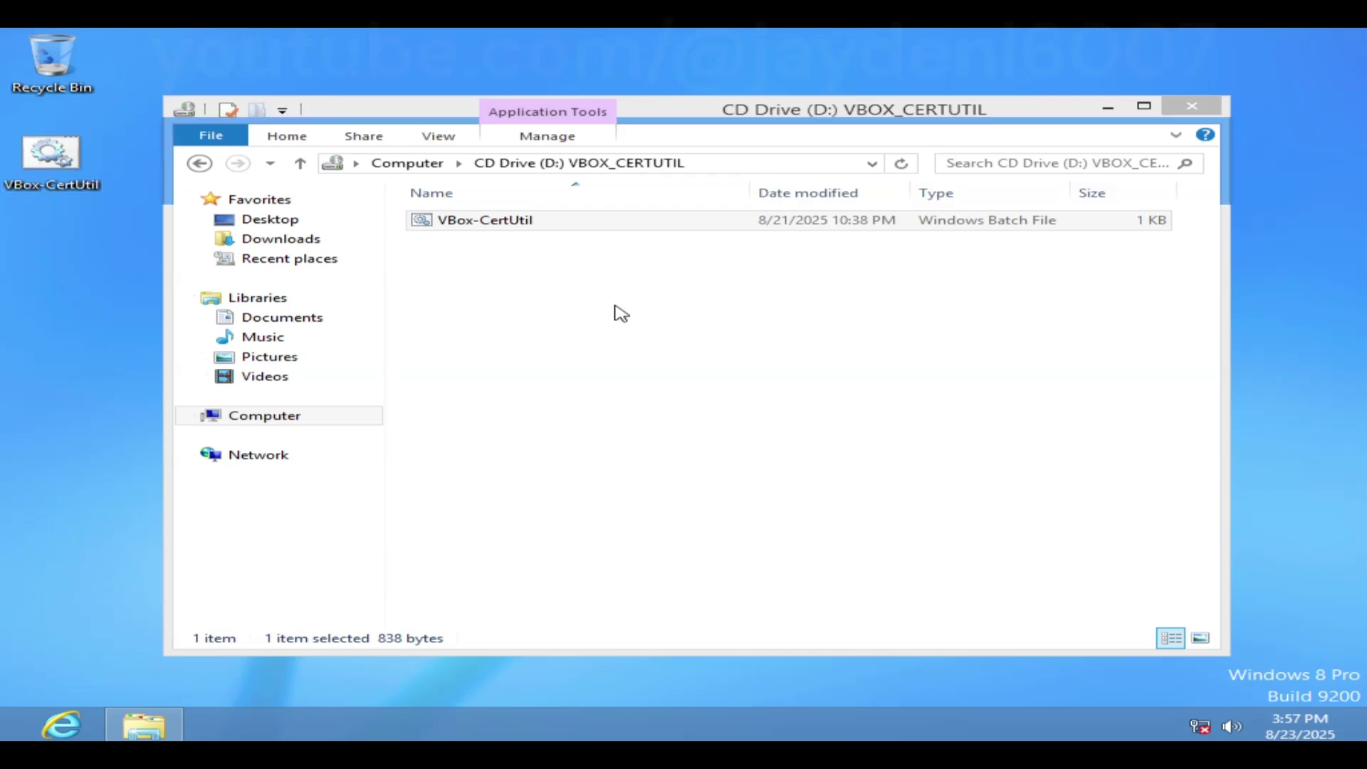
left_click(1192, 109)
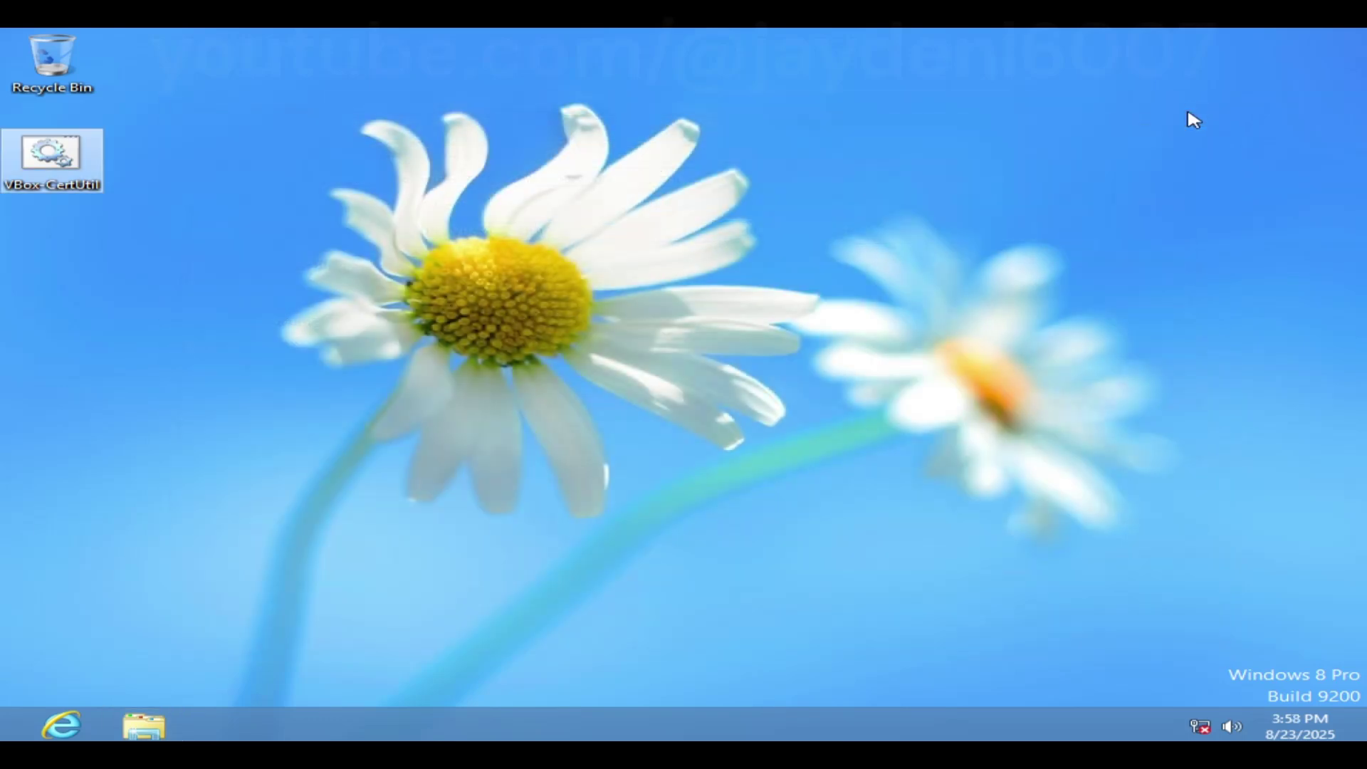
Switch to VirtualBox Manager and replace the disc in Win8 - 2's optical drive with VBoxGuestAdditions.iso
key("alt+Tab")
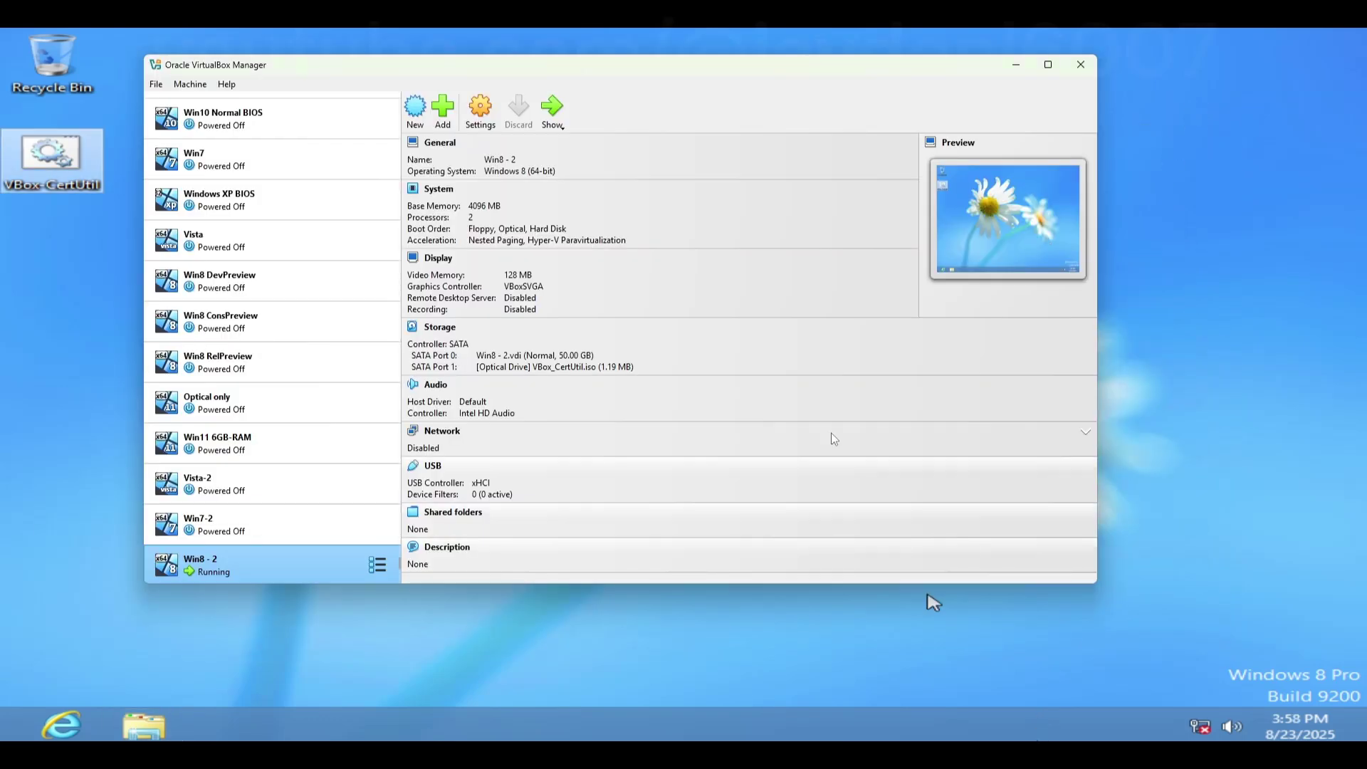
left_click(474, 106)
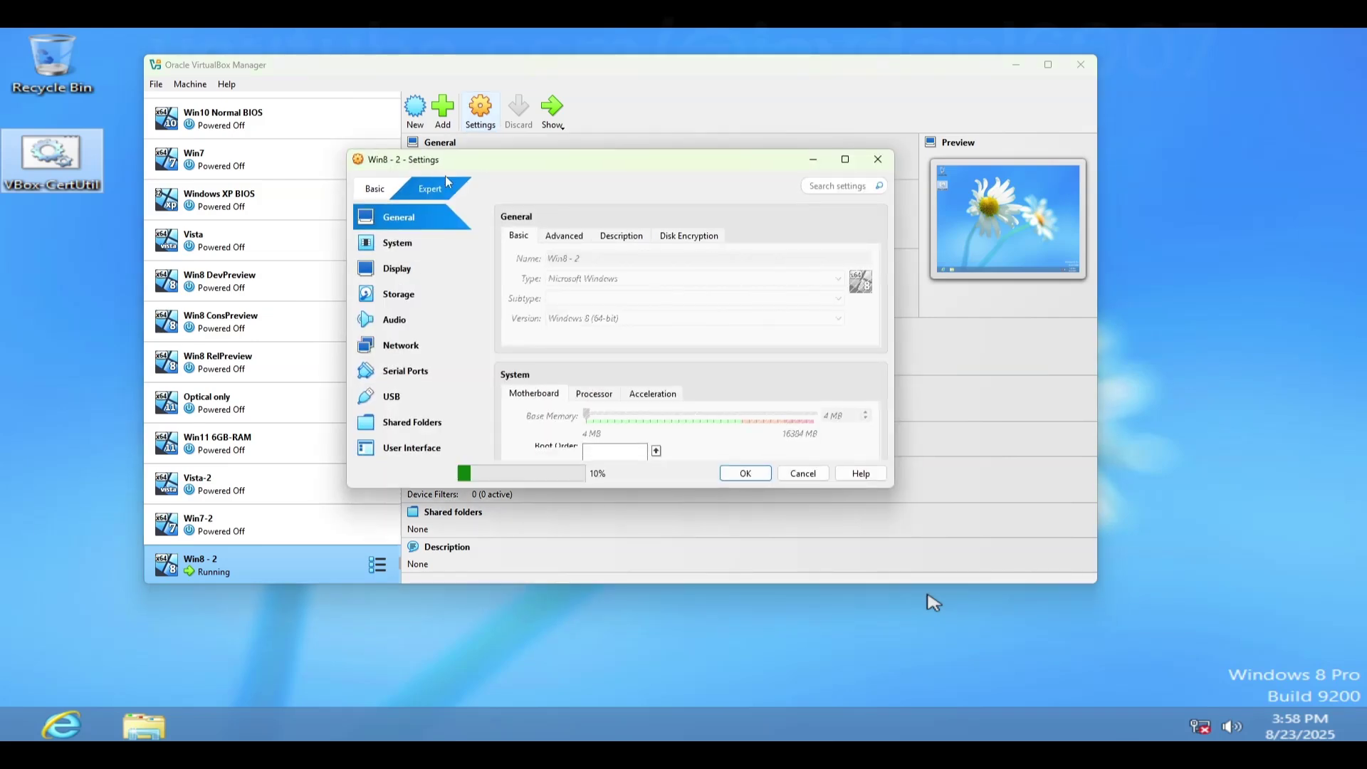
left_click(411, 294)
left_click(591, 286)
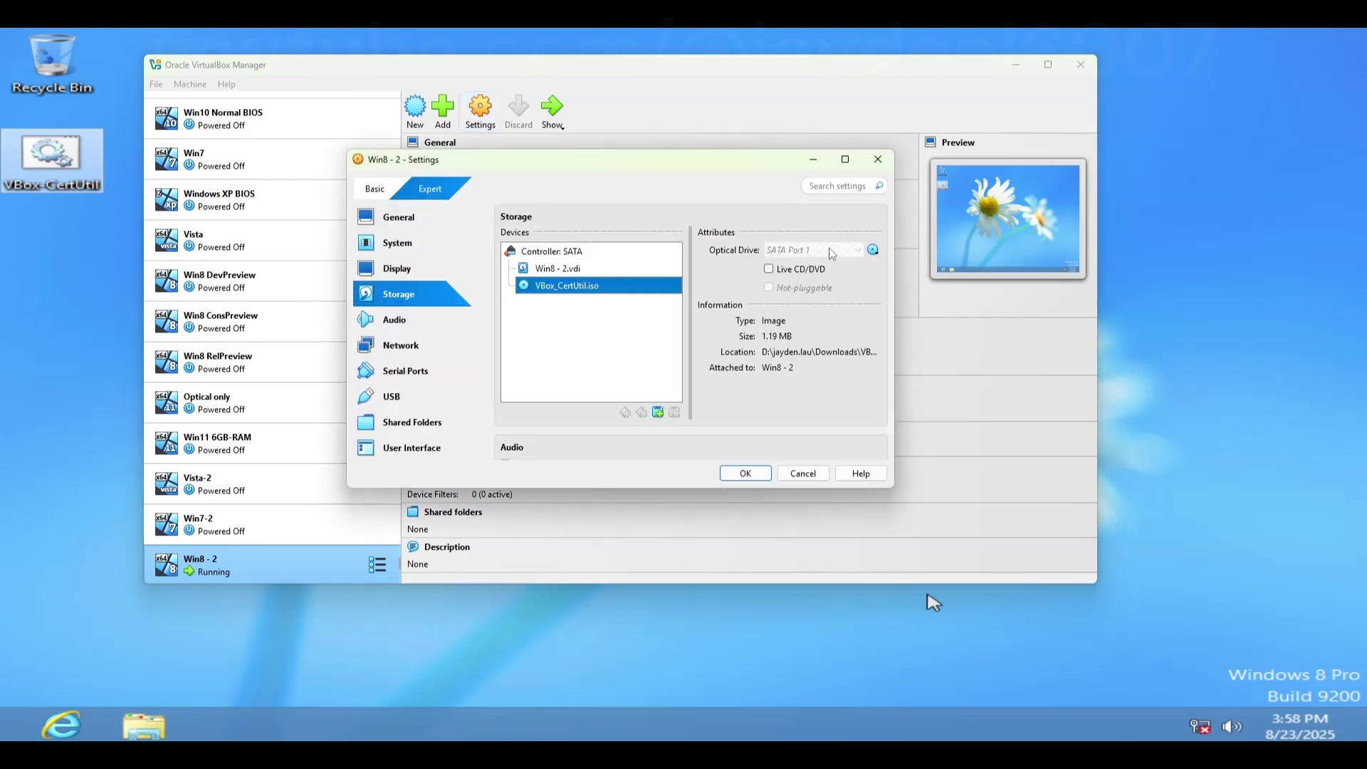
left_click(873, 250)
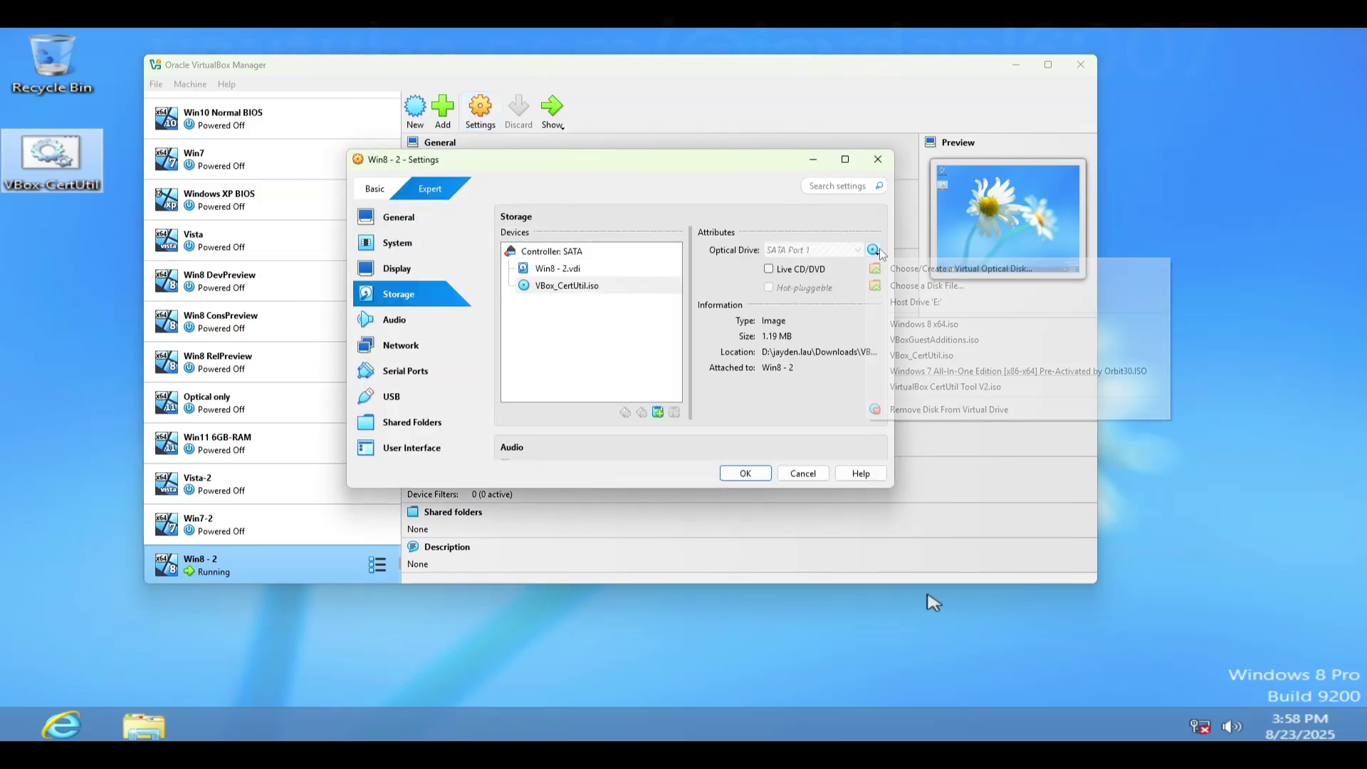
left_click(926, 342)
left_click(744, 474)
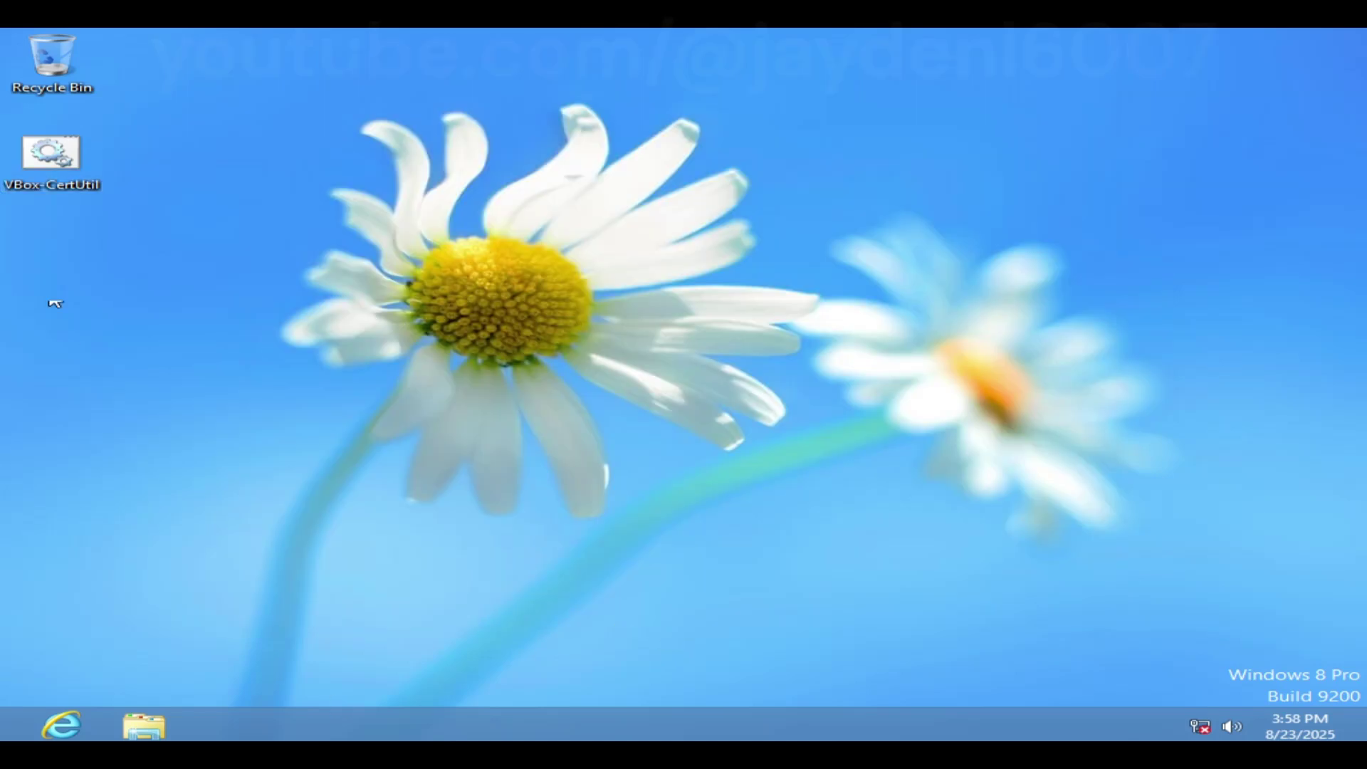
Run the desktop VBox-CertUtil script as administrator and have it install the certificates from drive D
right_click(45, 152)
left_click(94, 225)
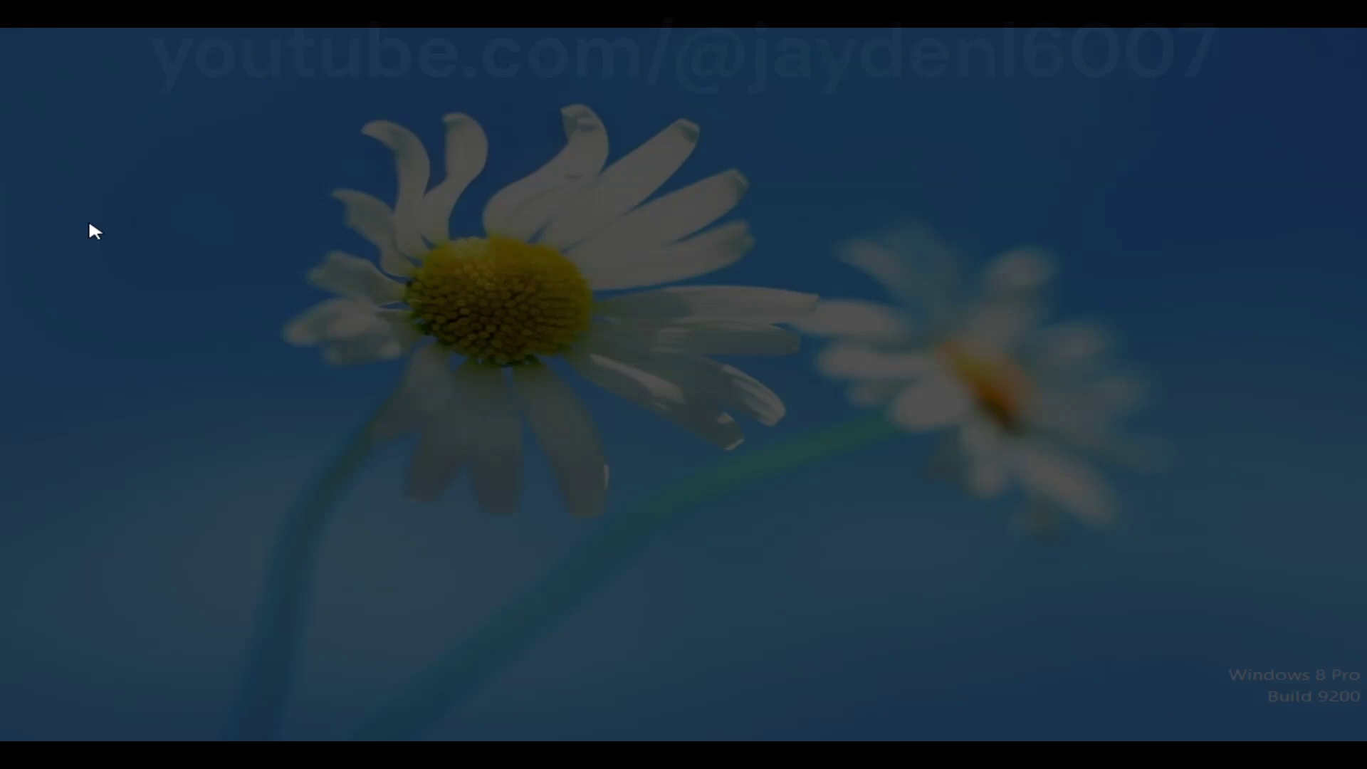
key("Return")
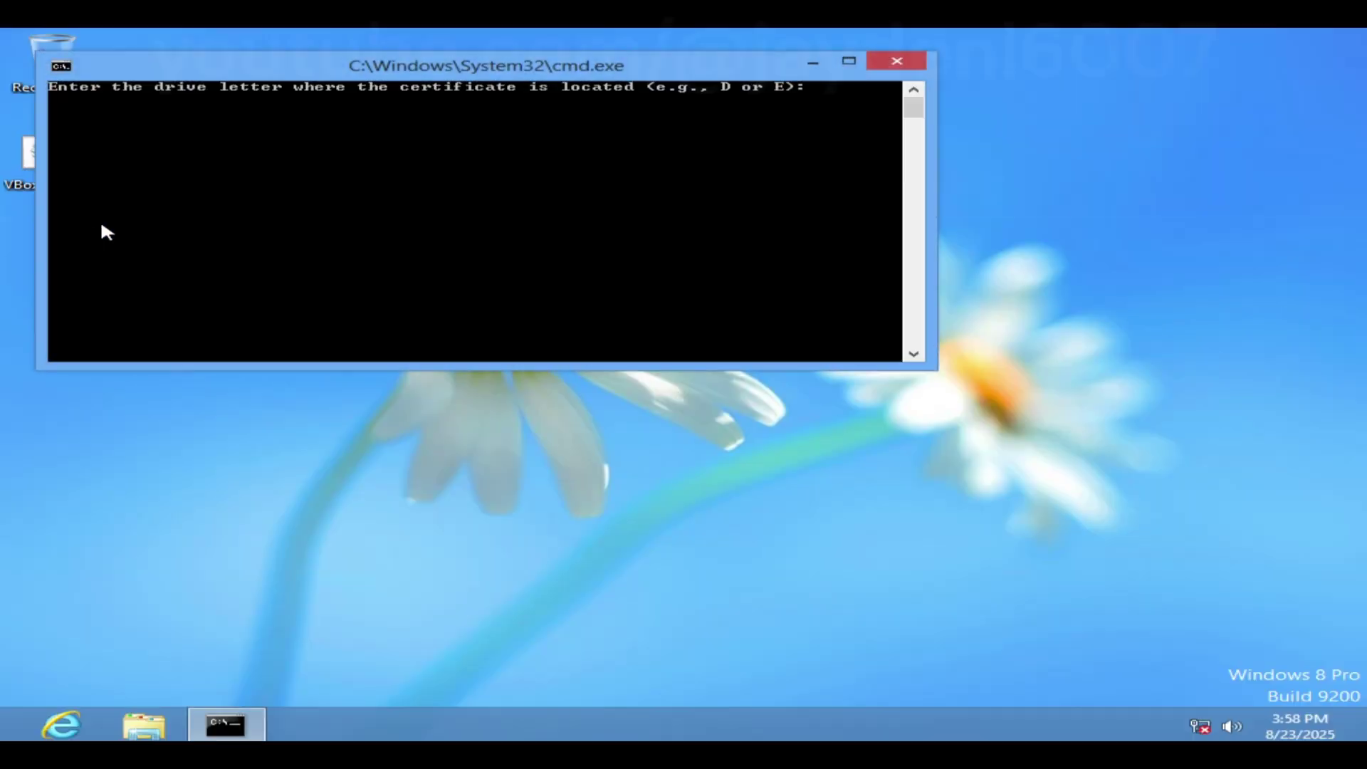
type("D")
key("Return")
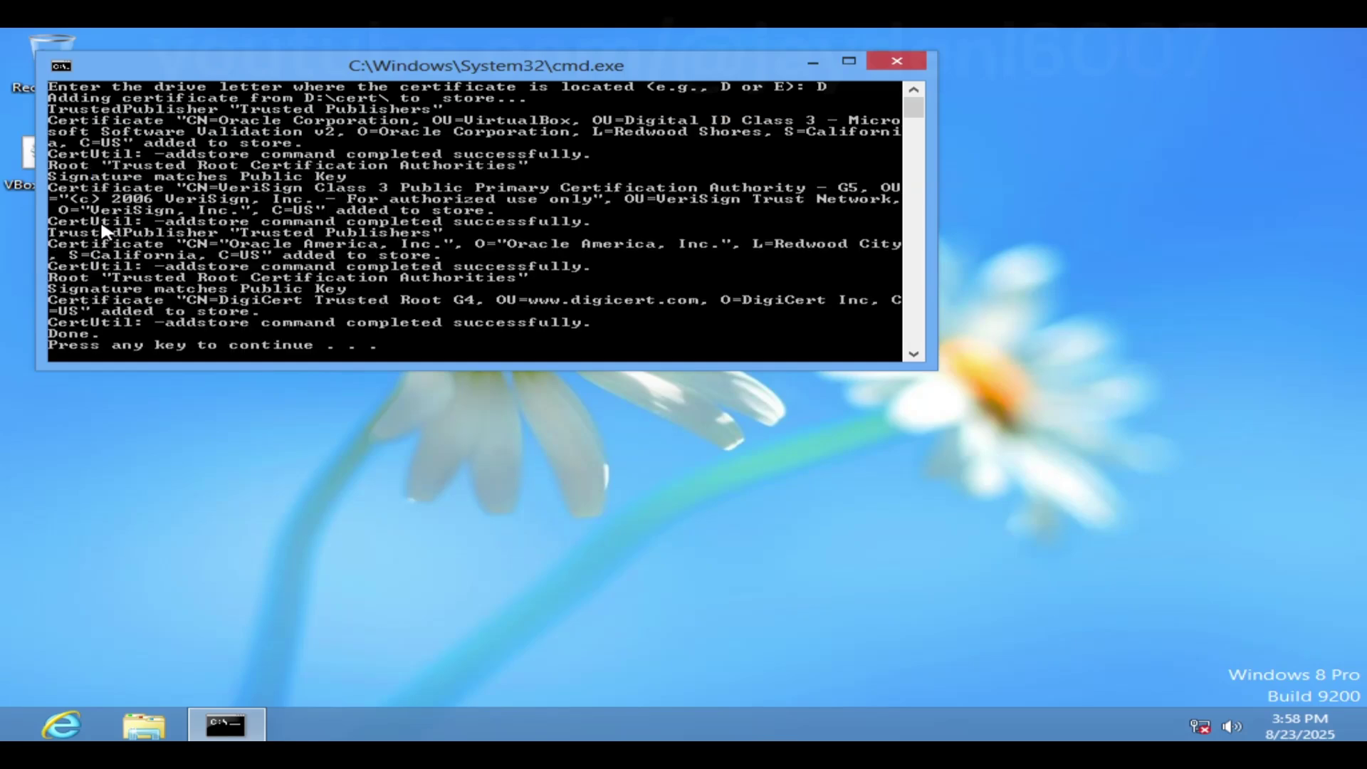
key("Return")
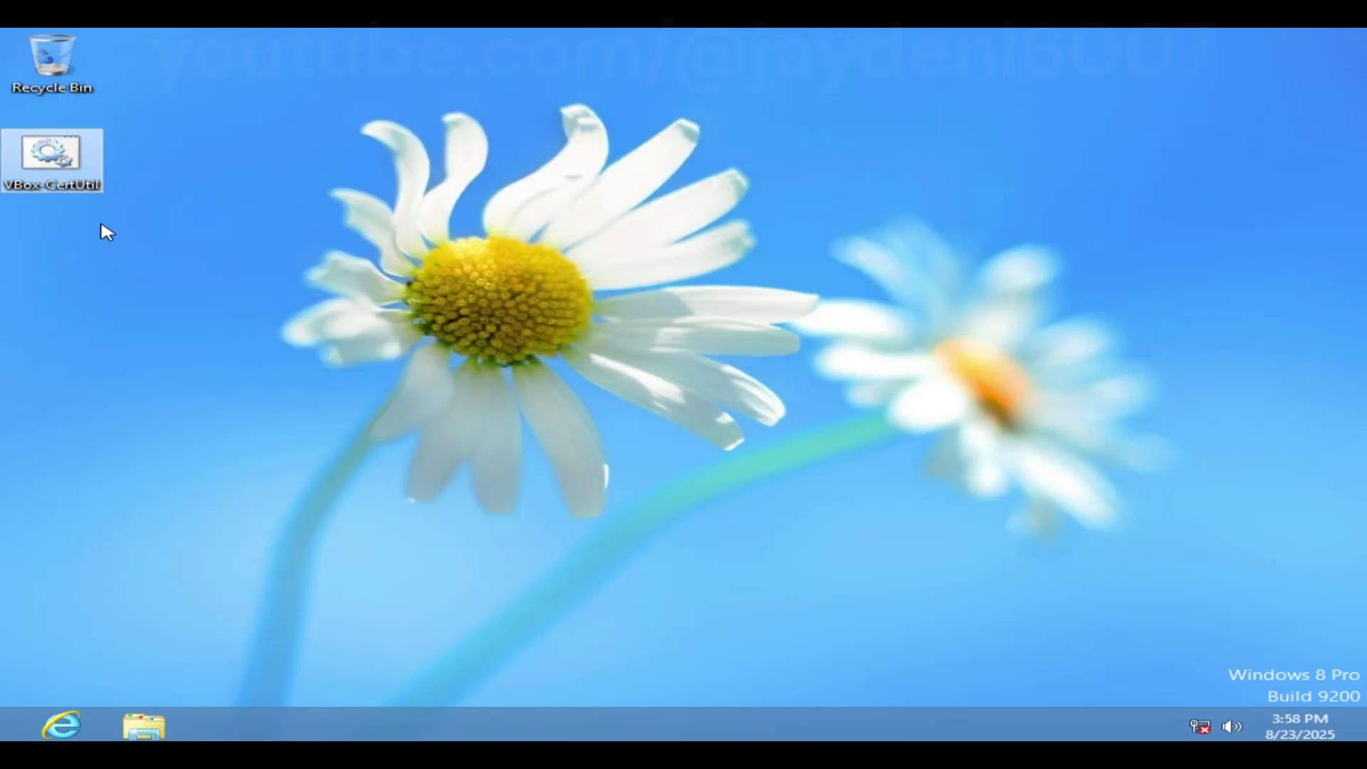
Start VBoxWindowsAdditions from the Guest Additions disc in drive D and allow it to change the Windows 8 computer
left_click(156, 726)
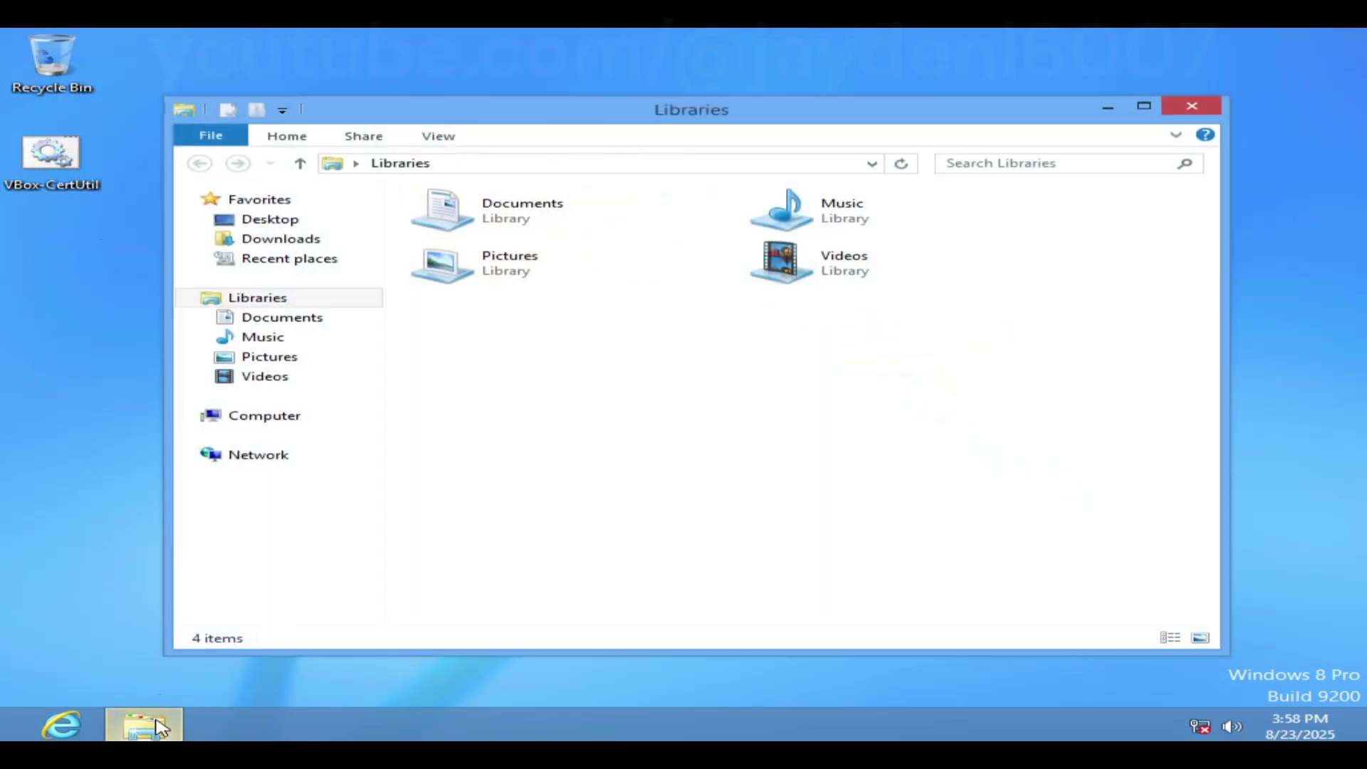
left_click(240, 420)
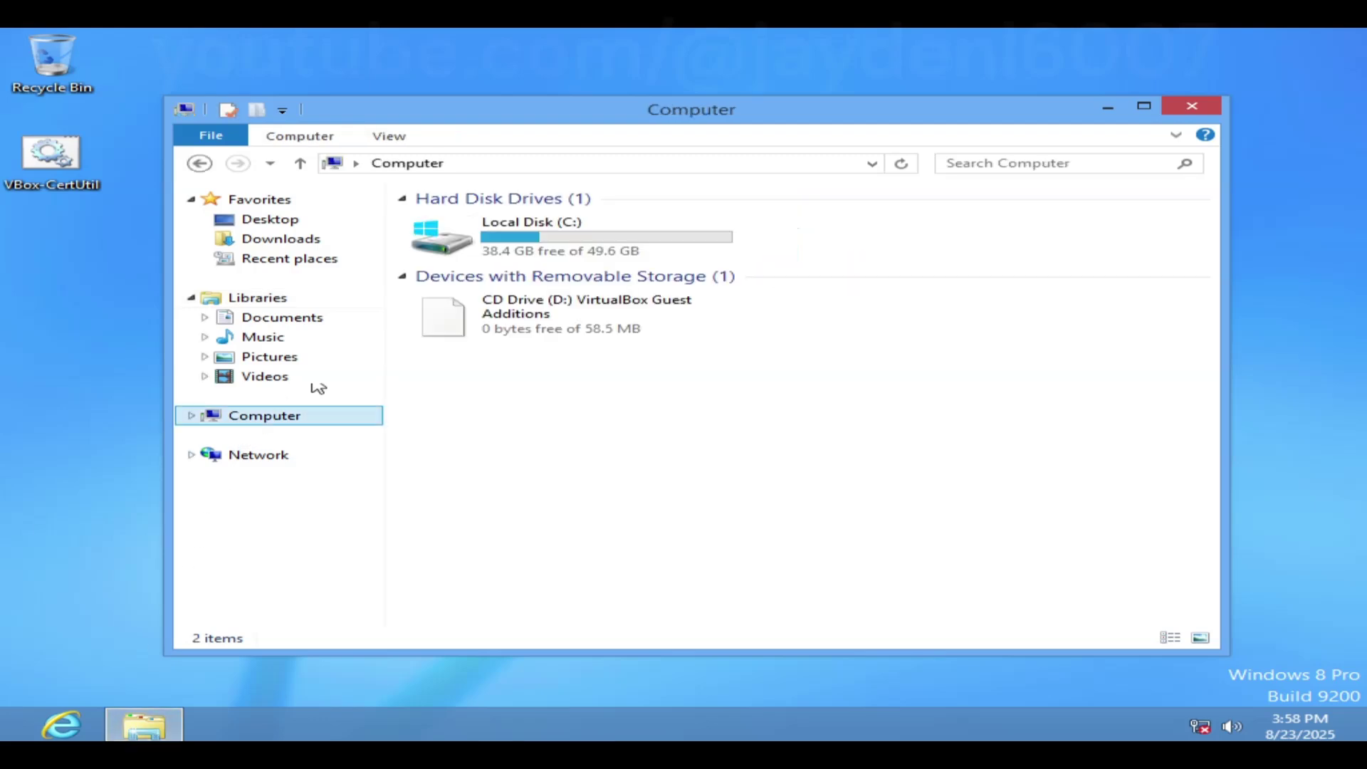
double_click(527, 337)
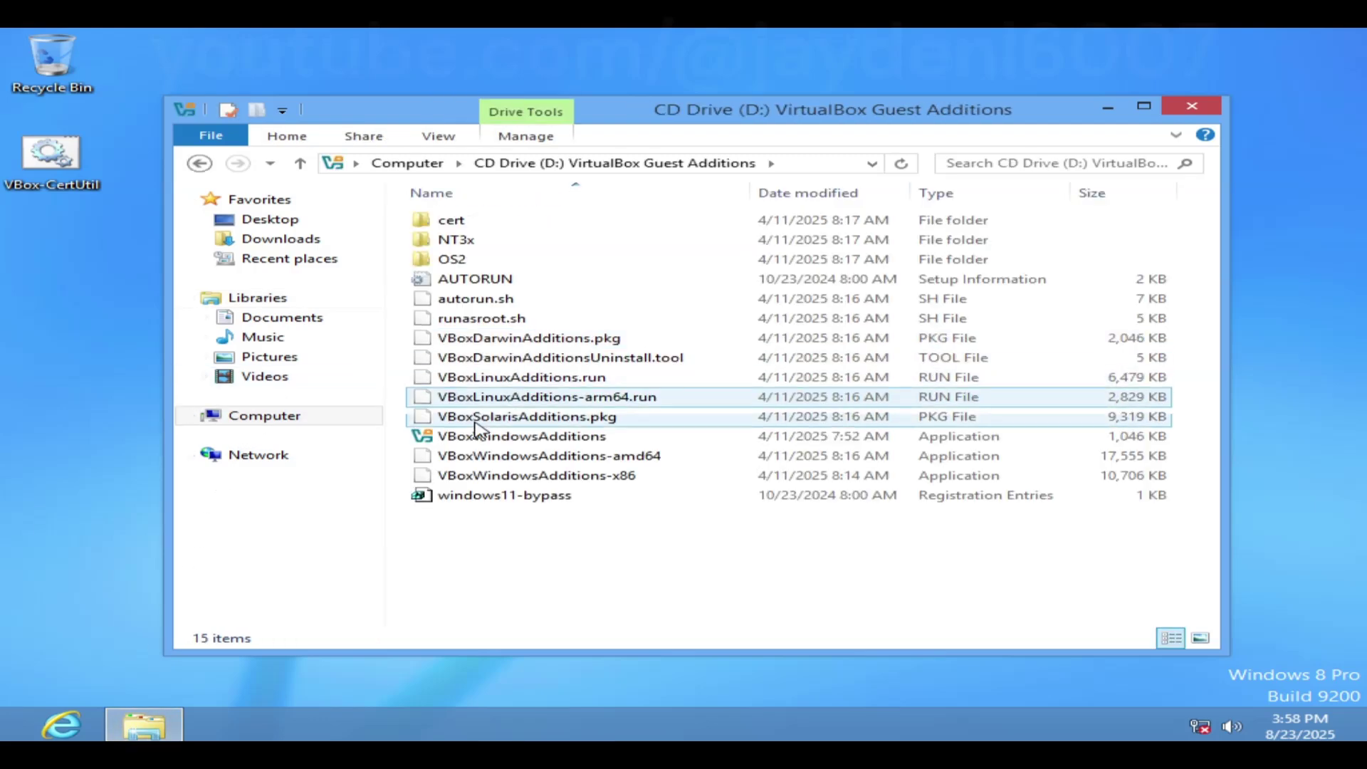
double_click(473, 438)
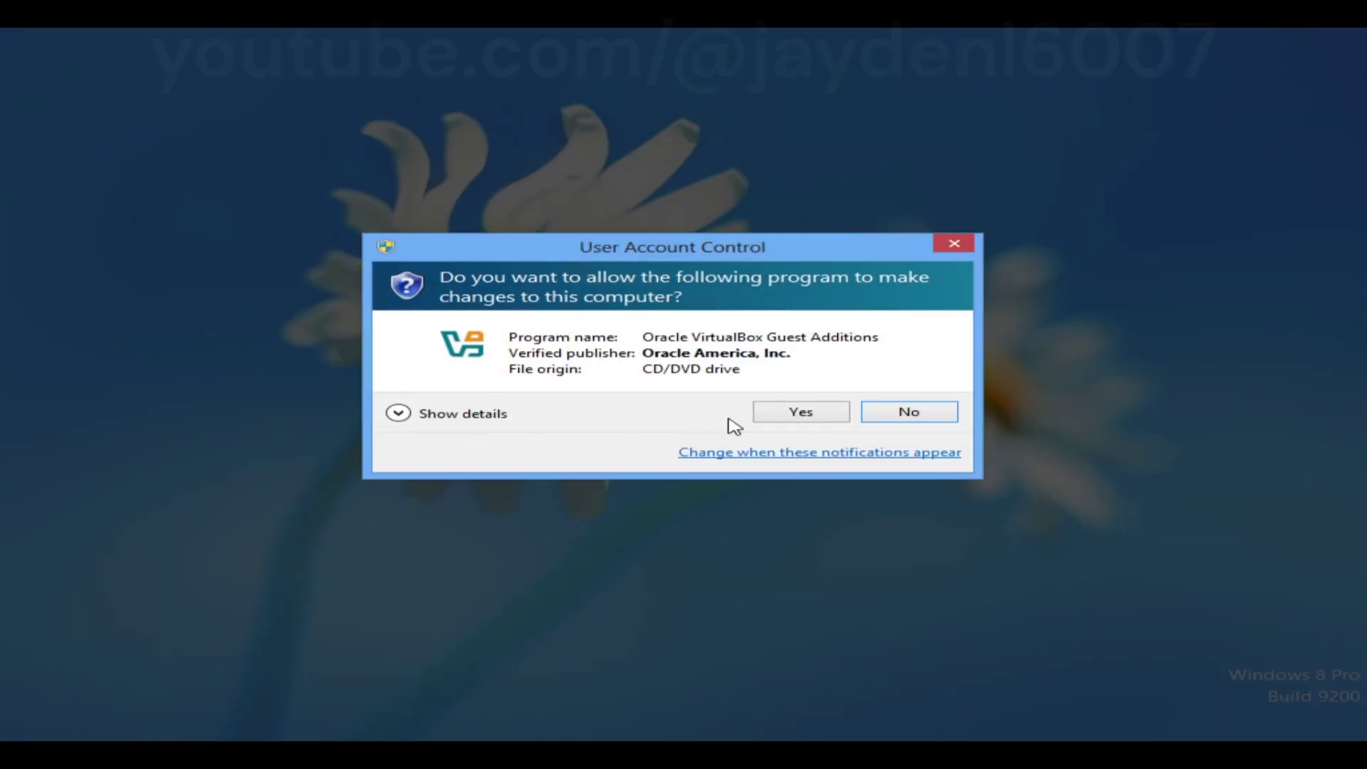
left_click(766, 417)
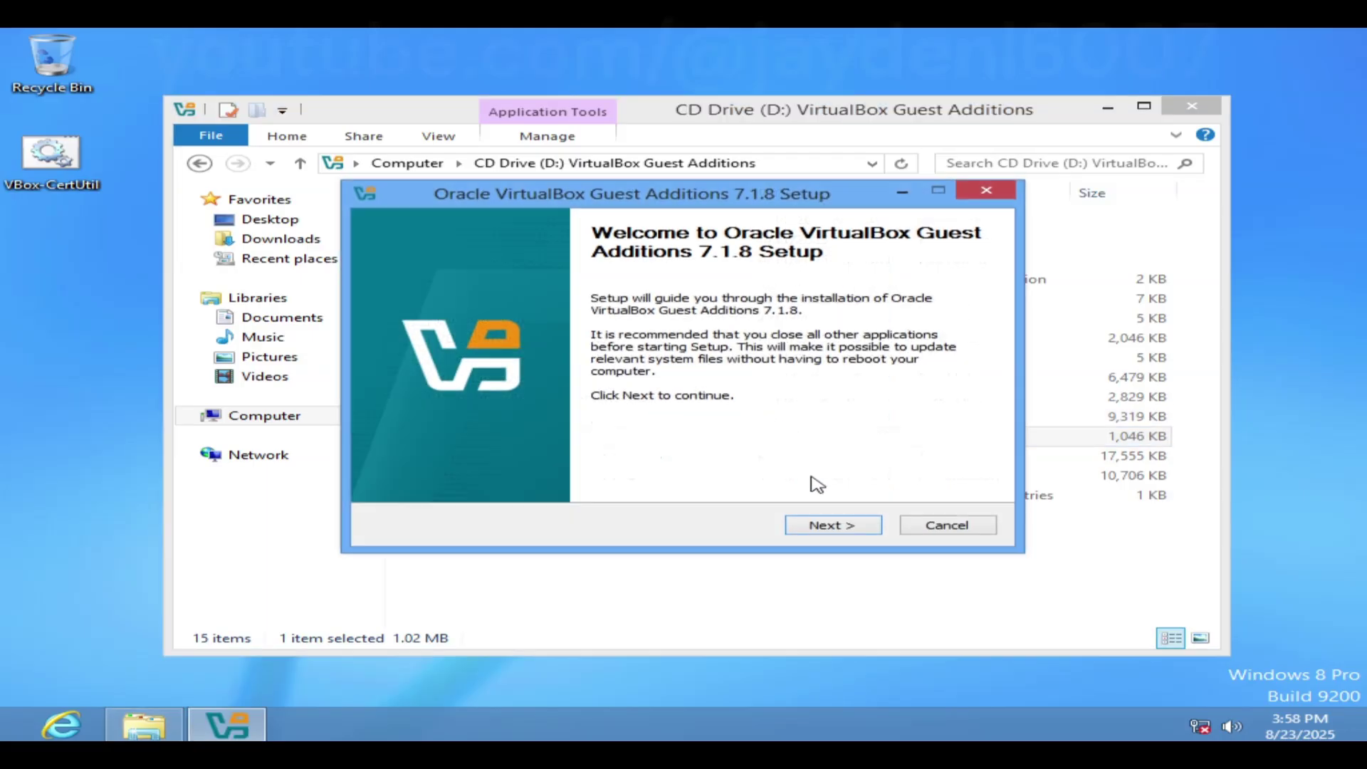
Install VirtualBox Guest Additions 7.1.8 with the default components
left_click(828, 531)
left_click(831, 532)
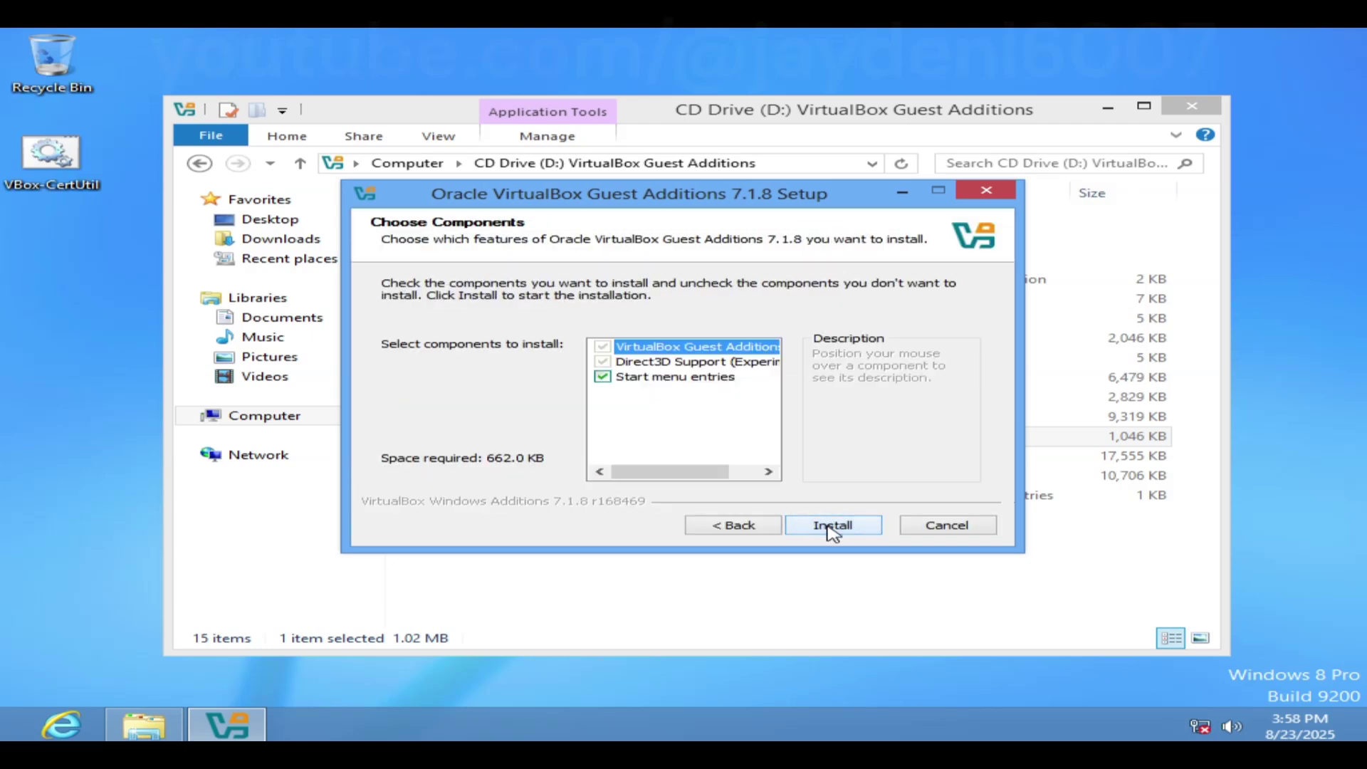
left_click(831, 531)
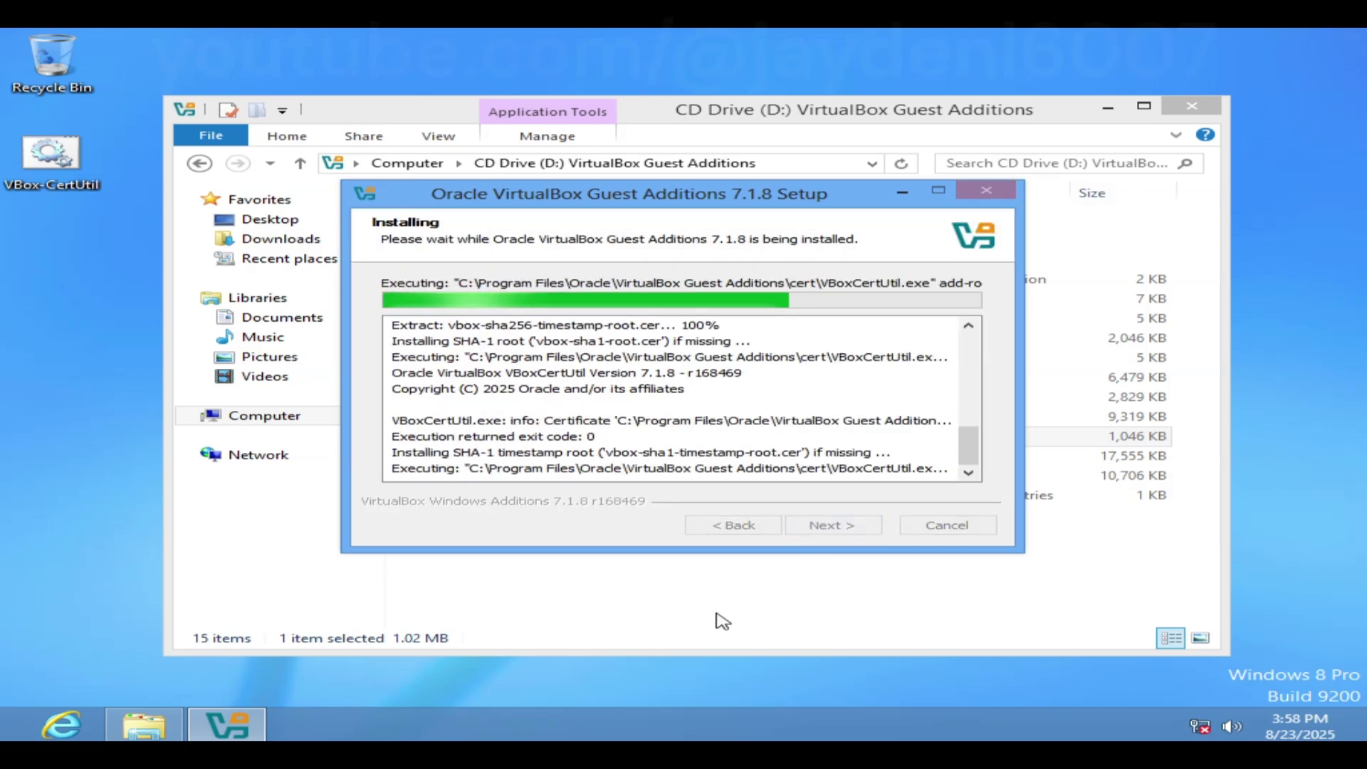
key("alt+Tab")
key("alt+Tab")
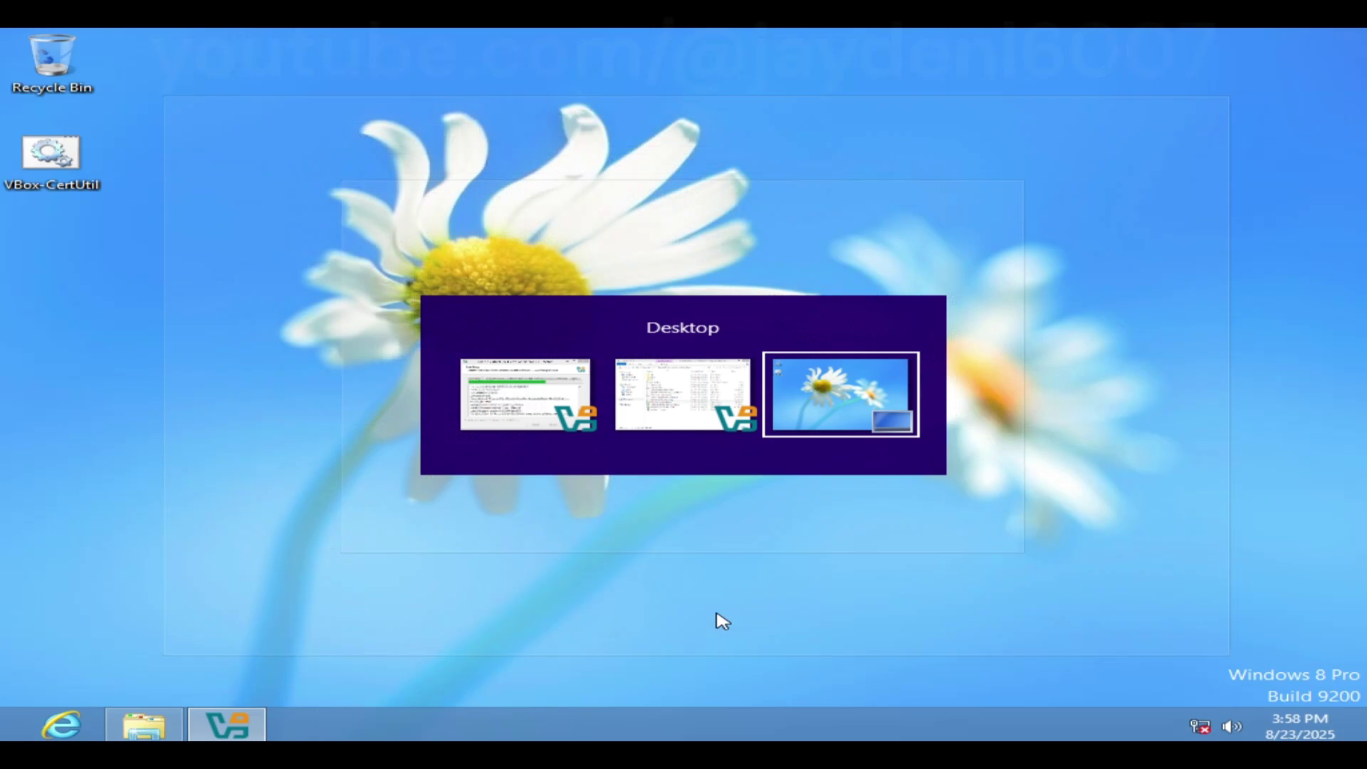
key("alt+Tab")
key("alt+Tab")
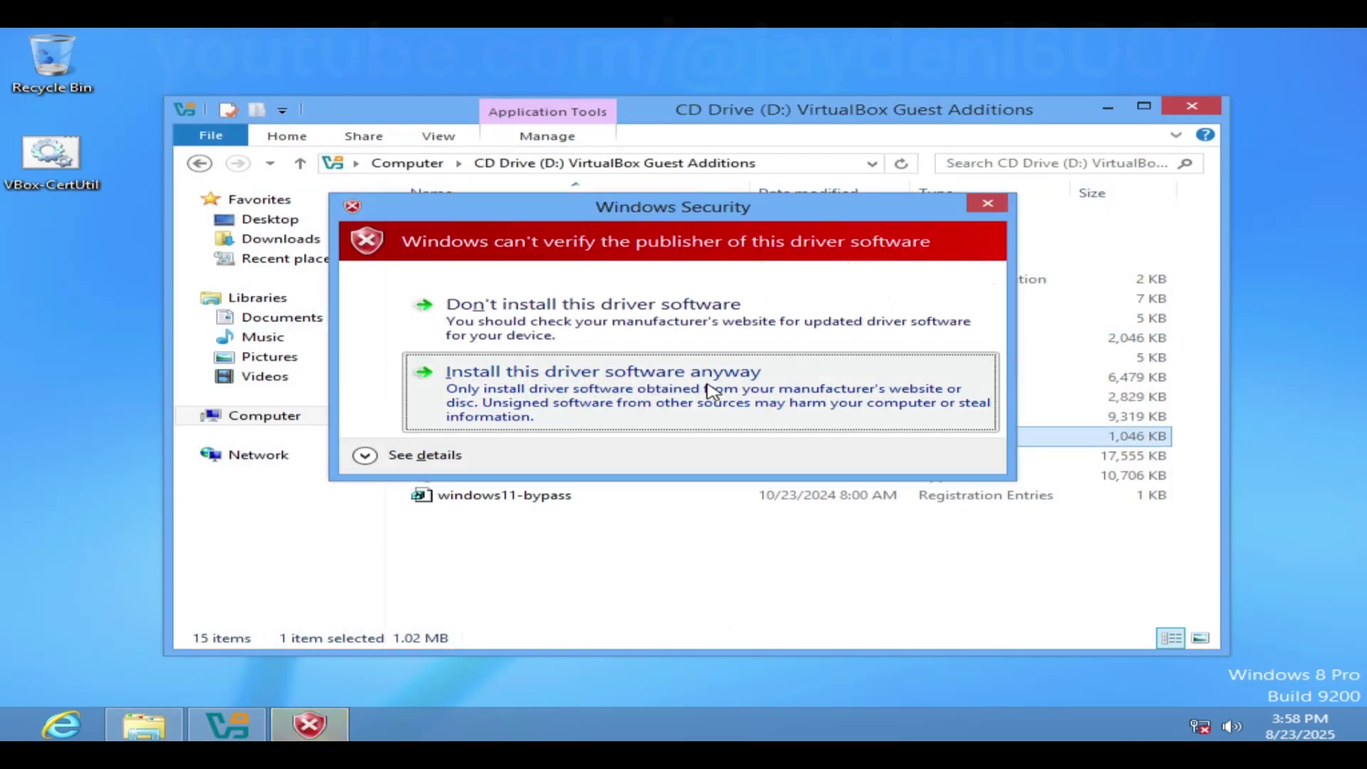
Install the unverified driver software anyway and finish the Guest Additions setup with an immediate reboot
left_click(709, 383)
key("alt+Tab")
key("alt+Tab")
key("alt+shift+Tab")
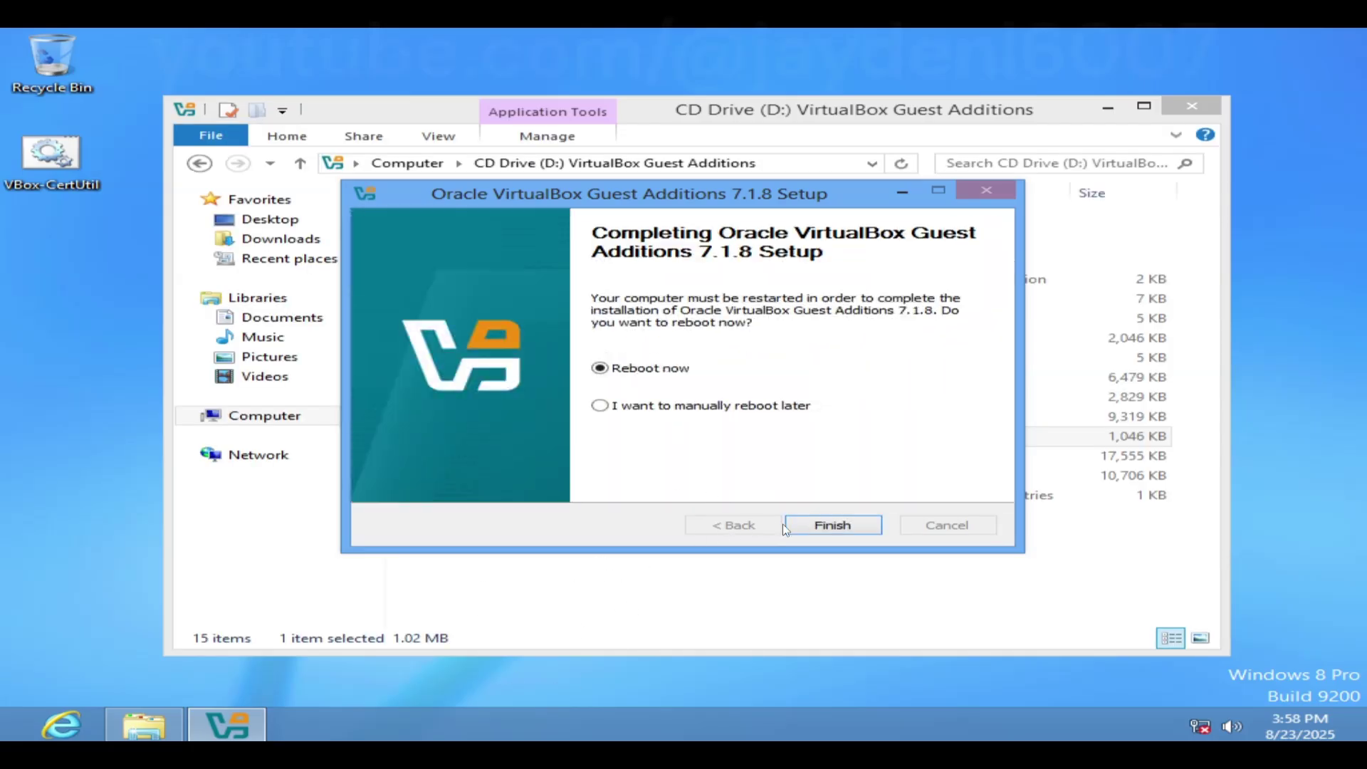
left_click(831, 533)
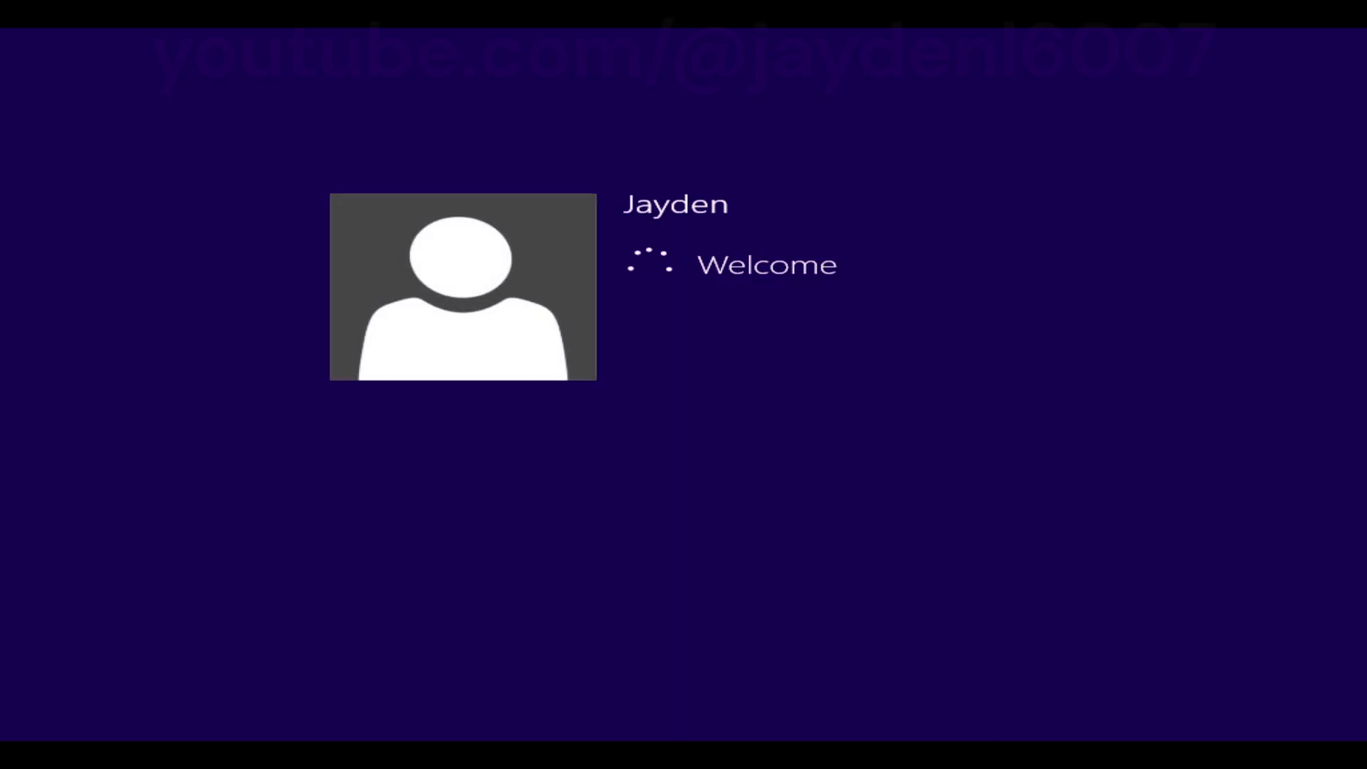
Switch to VirtualBox Manager and review Win8 - 2's network, serial port, USB and display settings, leaving them as they are
key("alt+Tab")
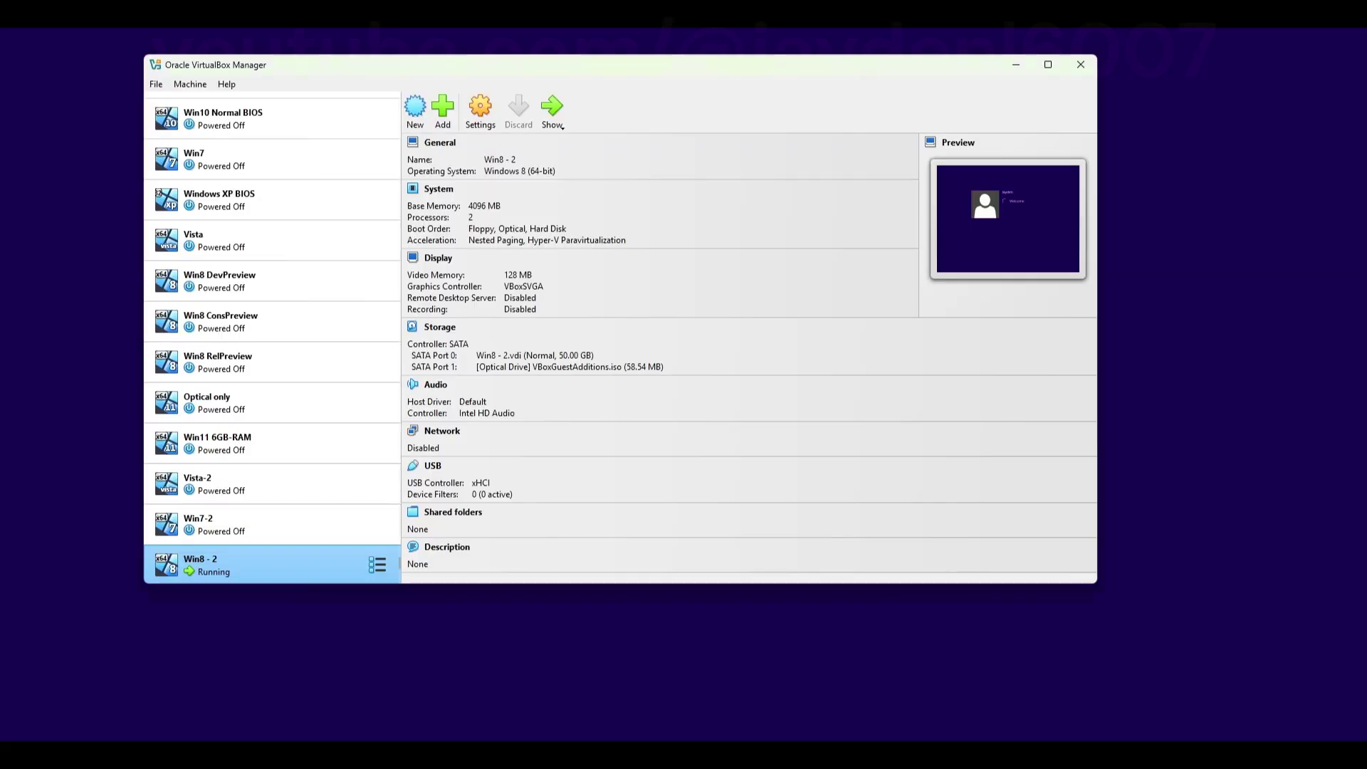
left_click(482, 114)
left_click(400, 347)
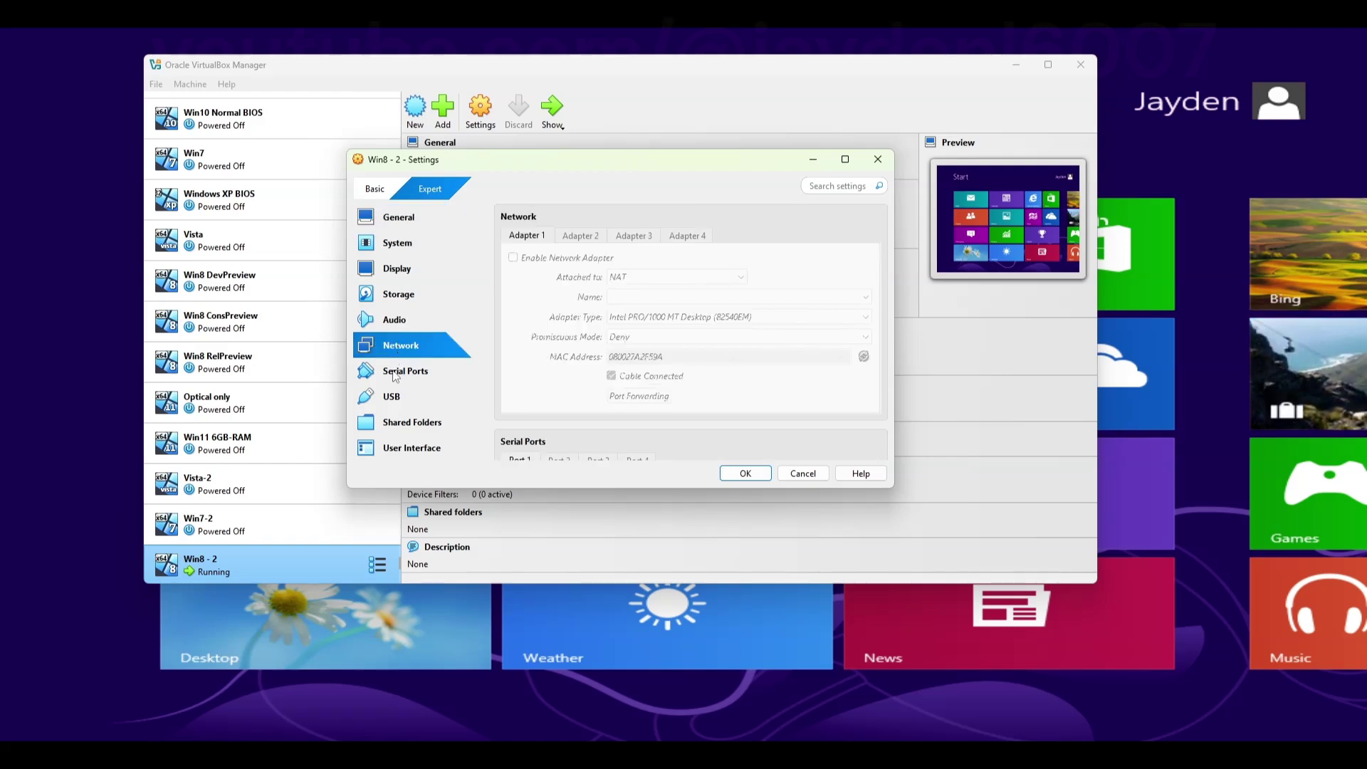
left_click(396, 375)
left_click(392, 400)
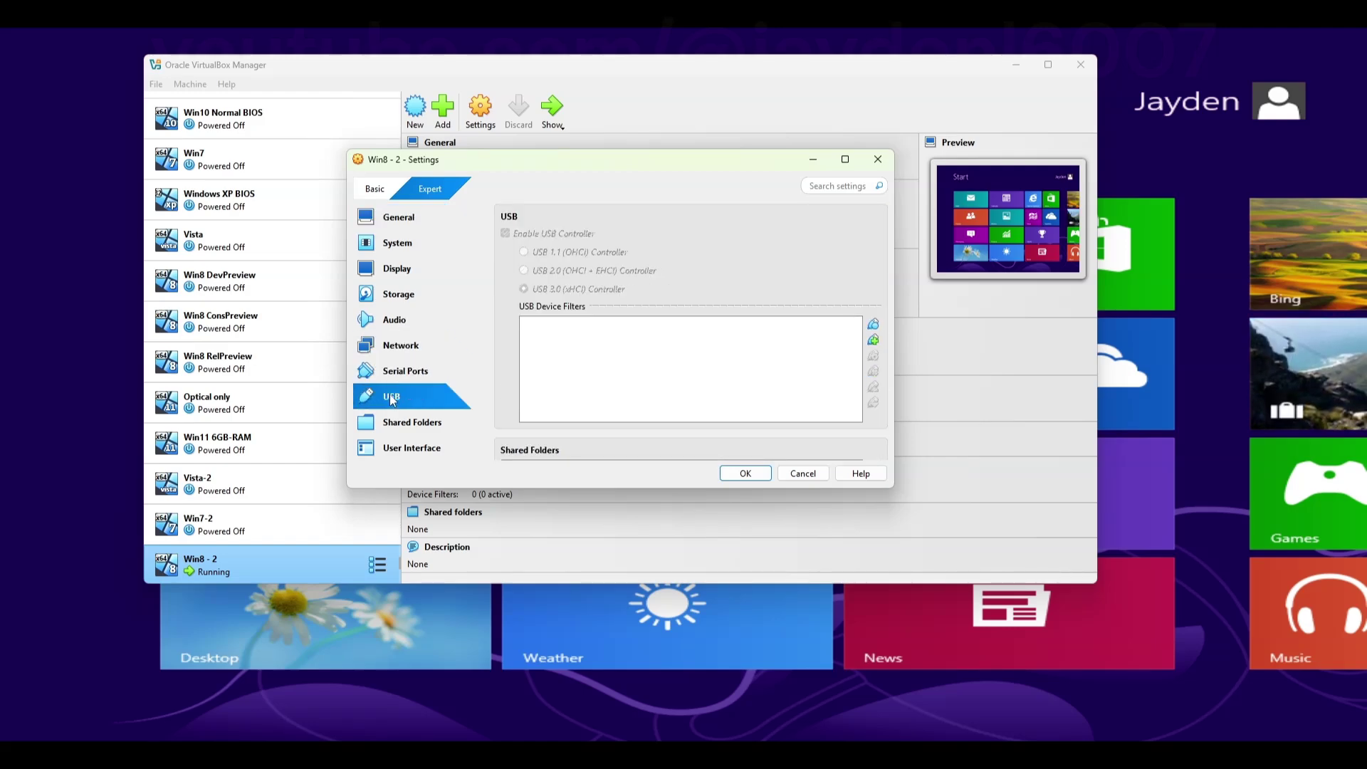
left_click(396, 270)
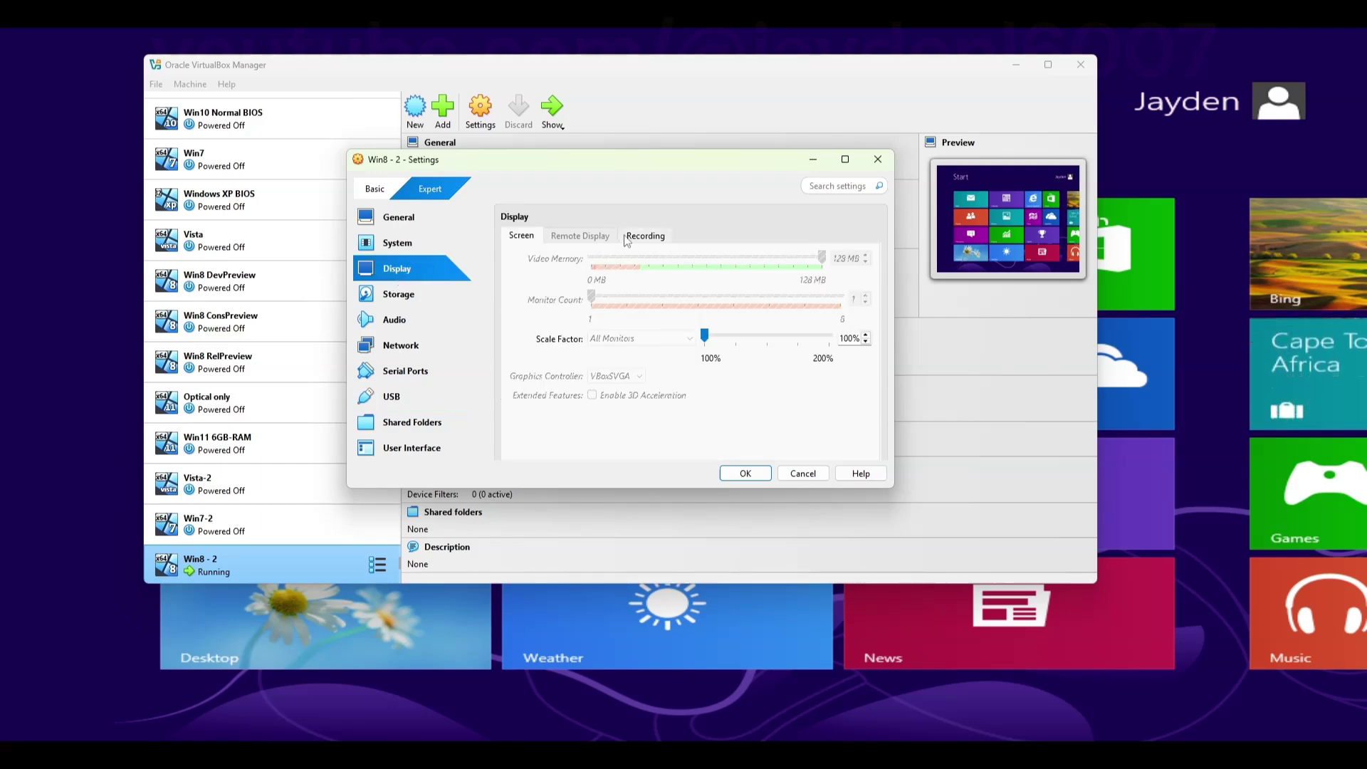
left_click(780, 474)
Go from the Windows 8 Start screen to the desktop and open a File Explorer window
left_click(196, 587)
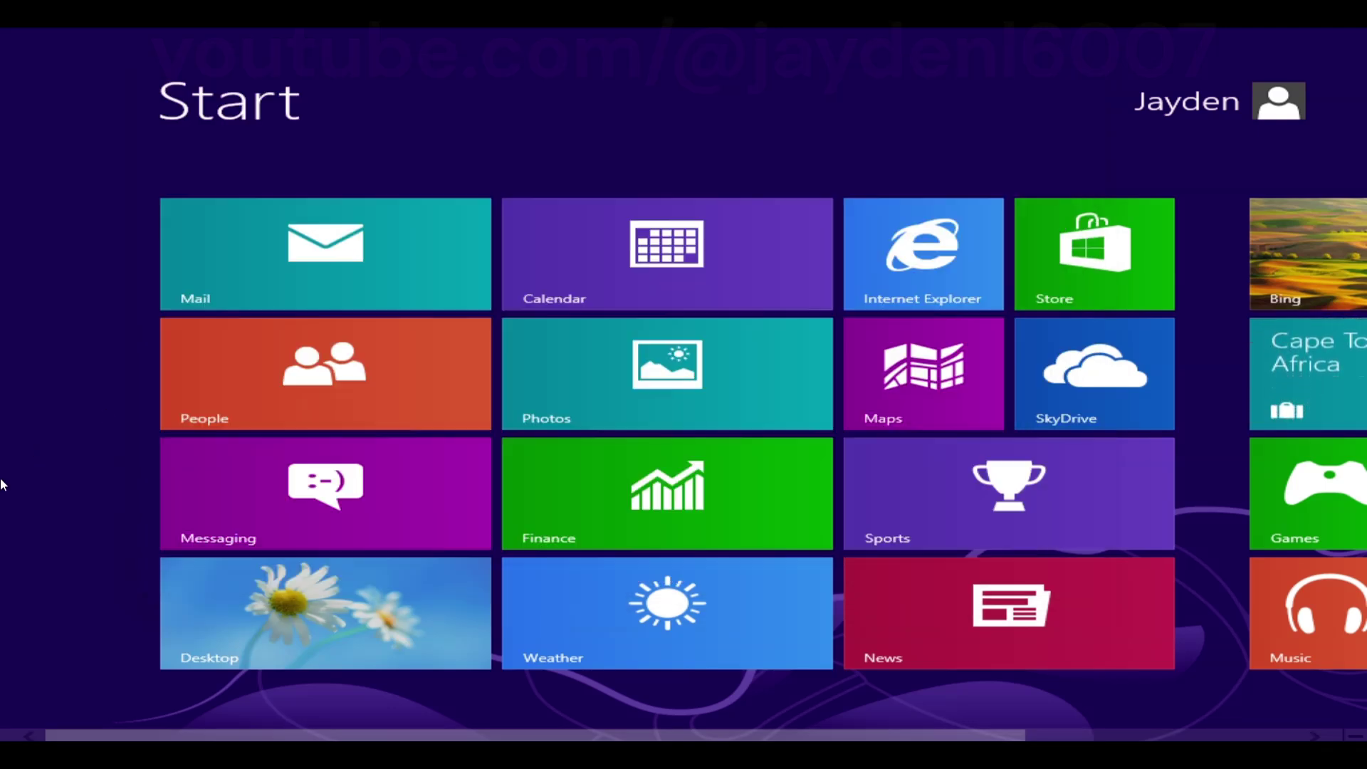
left_click(198, 587)
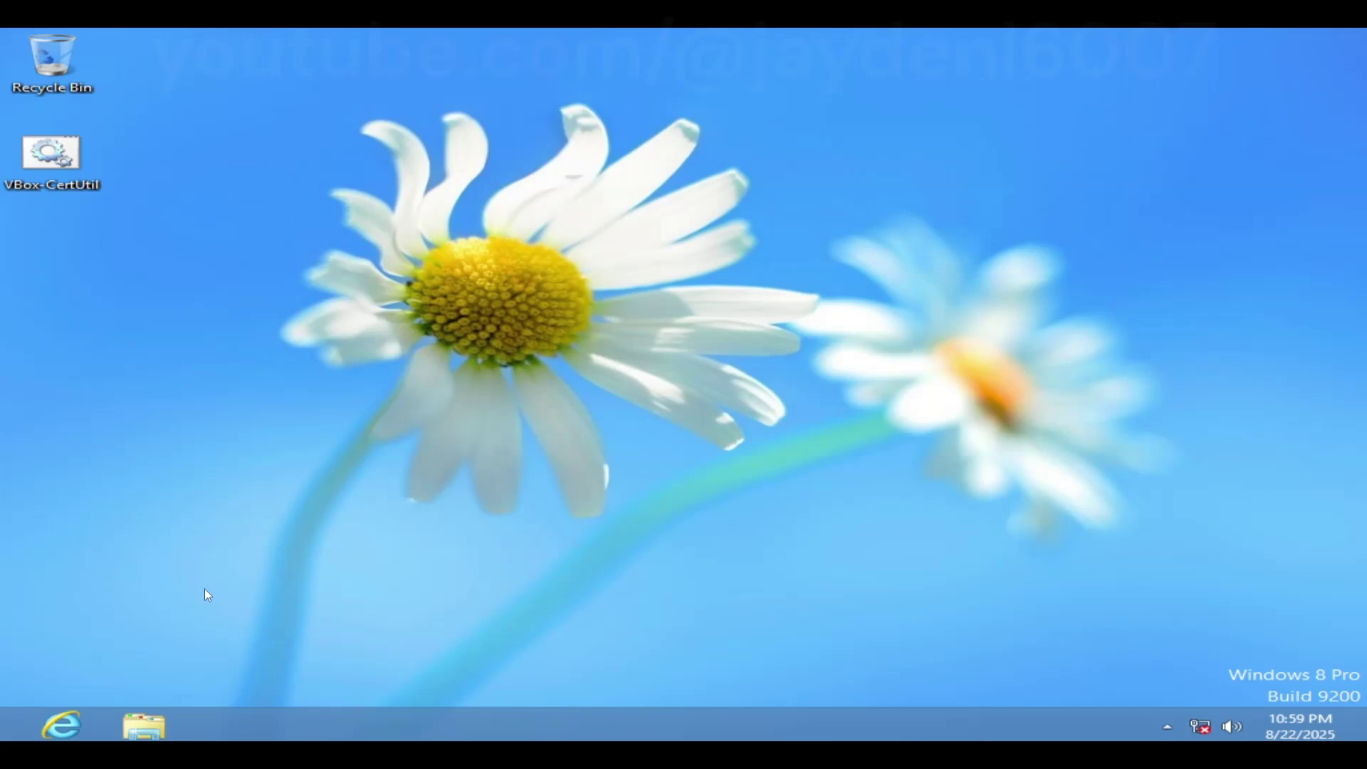
left_click(146, 724)
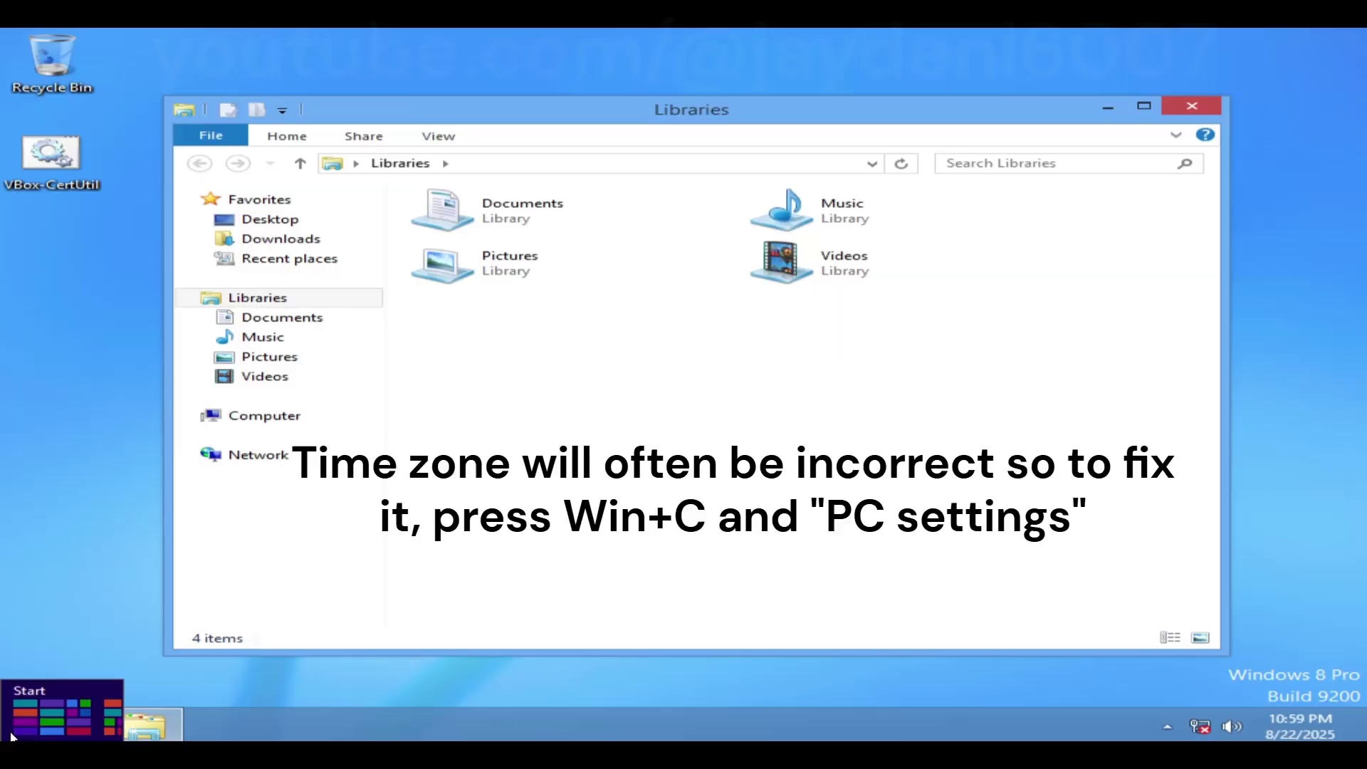
Bring up the Windows 8 Start screen and look through its tiles
left_click(2, 737)
scroll(1140, 530, "down", 2)
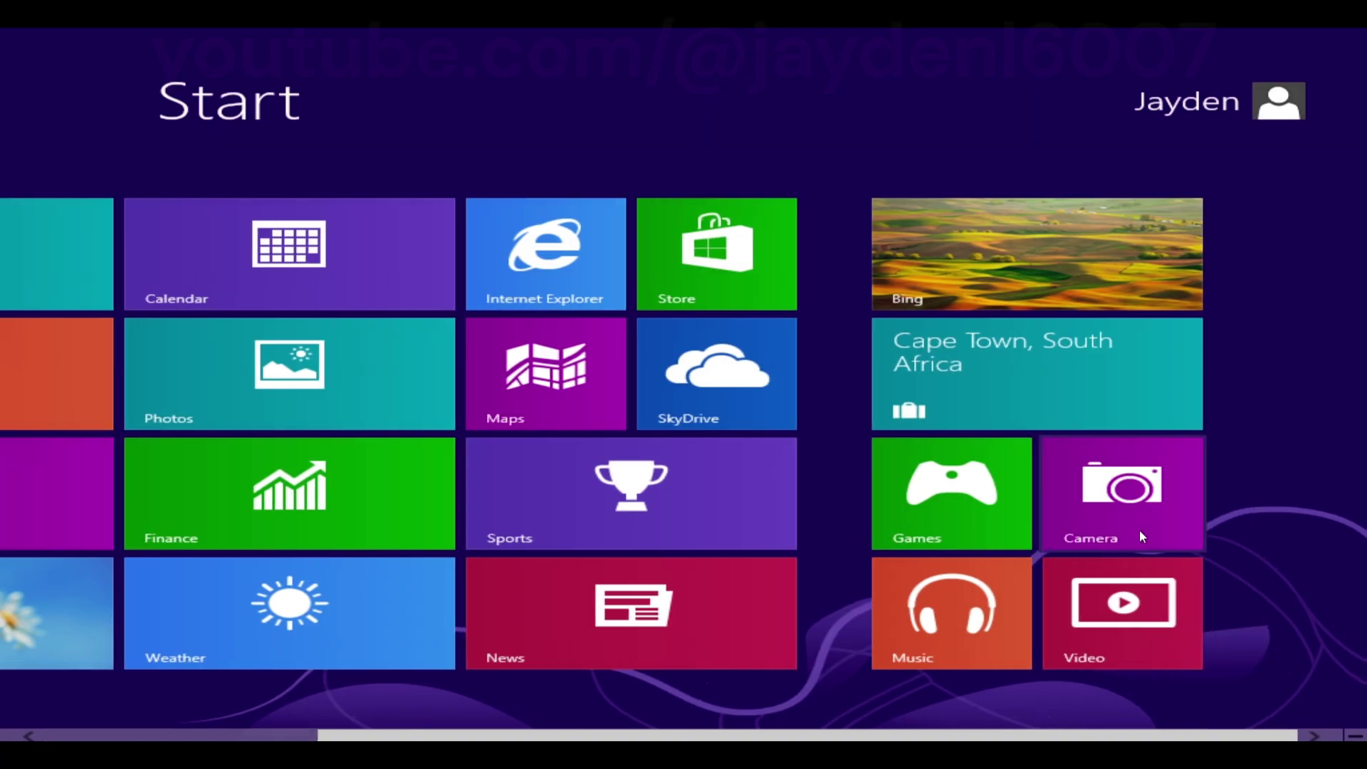
scroll(1139, 530, "up", 2)
type("settings")
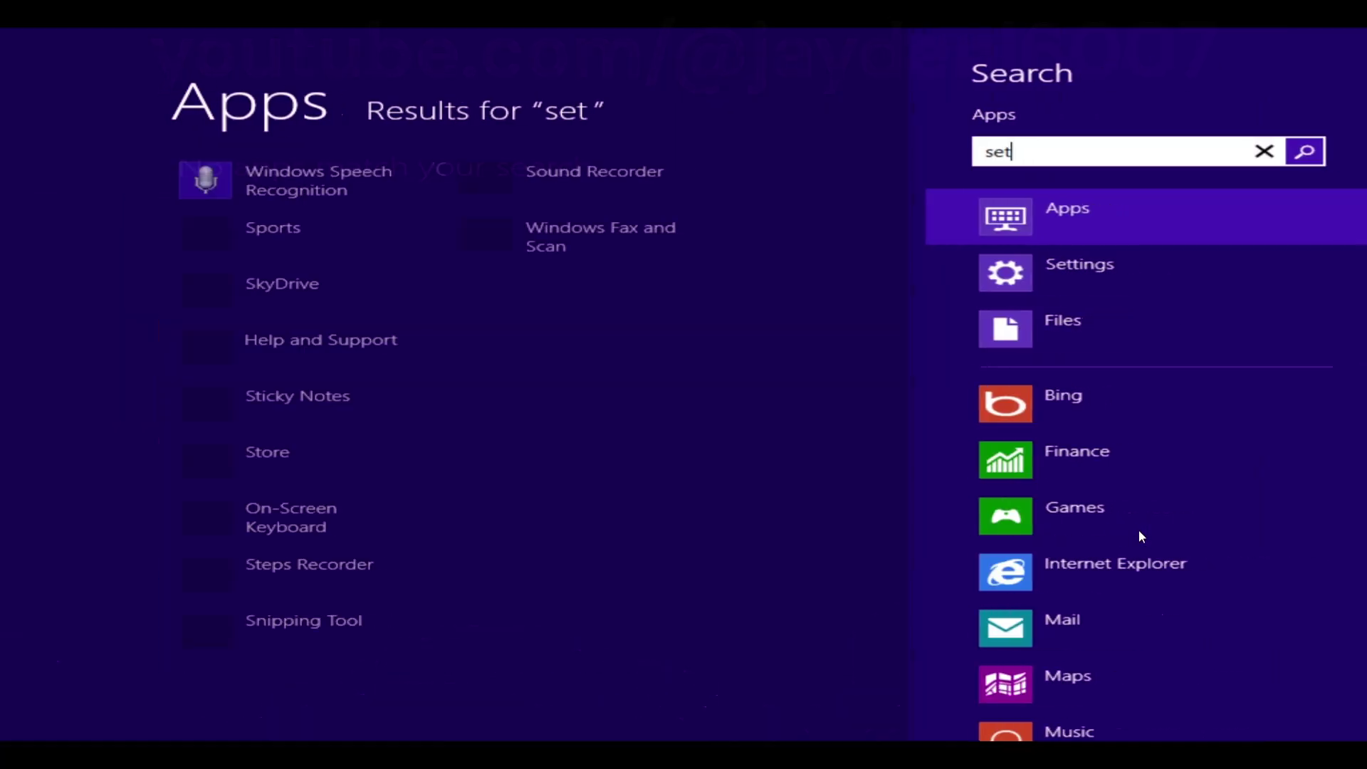
key("BackSpace")
key("BackSpace")
key("BackSpace")
key("BackSpace")
key("BackSpace")
Search the apps for Control Panel, open it, and close the Libraries window behind it
type("c")
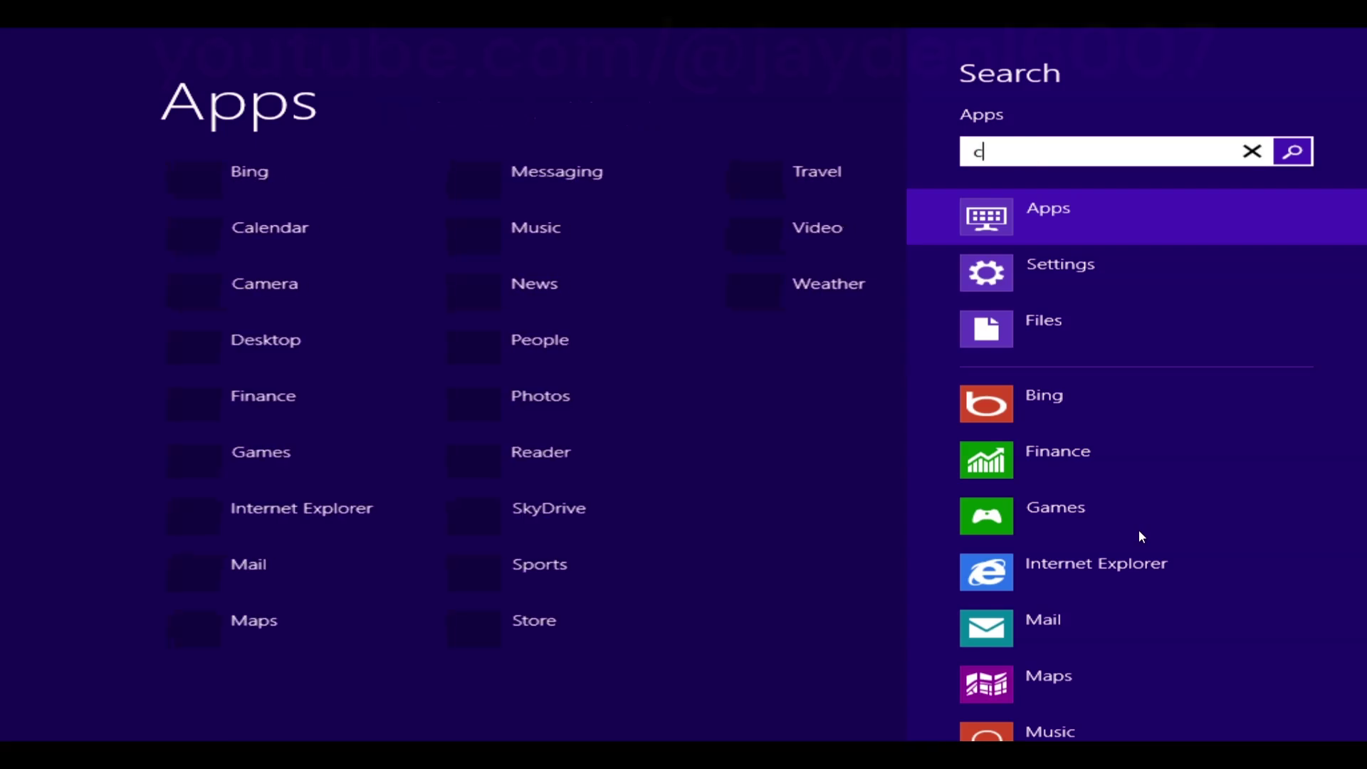
type("ontrol pane")
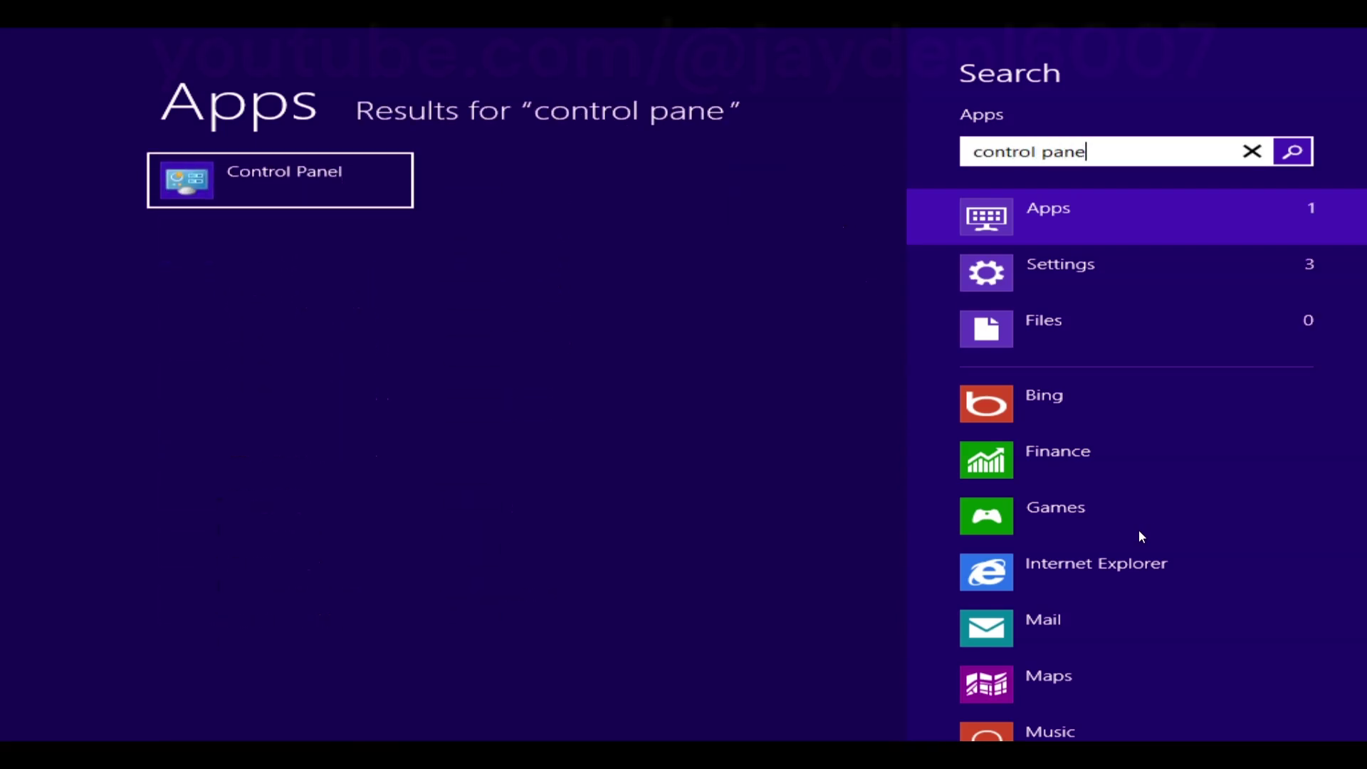
left_click(334, 187)
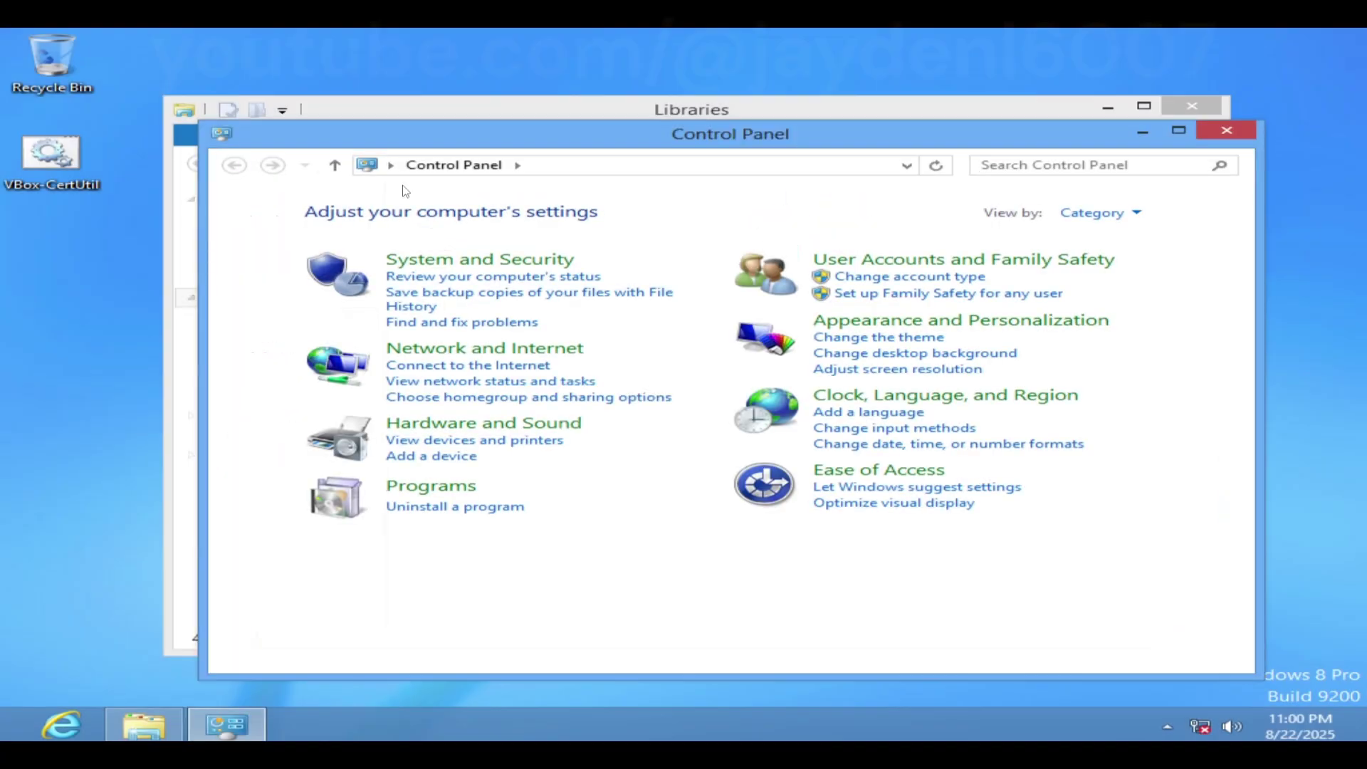
left_click(1208, 112)
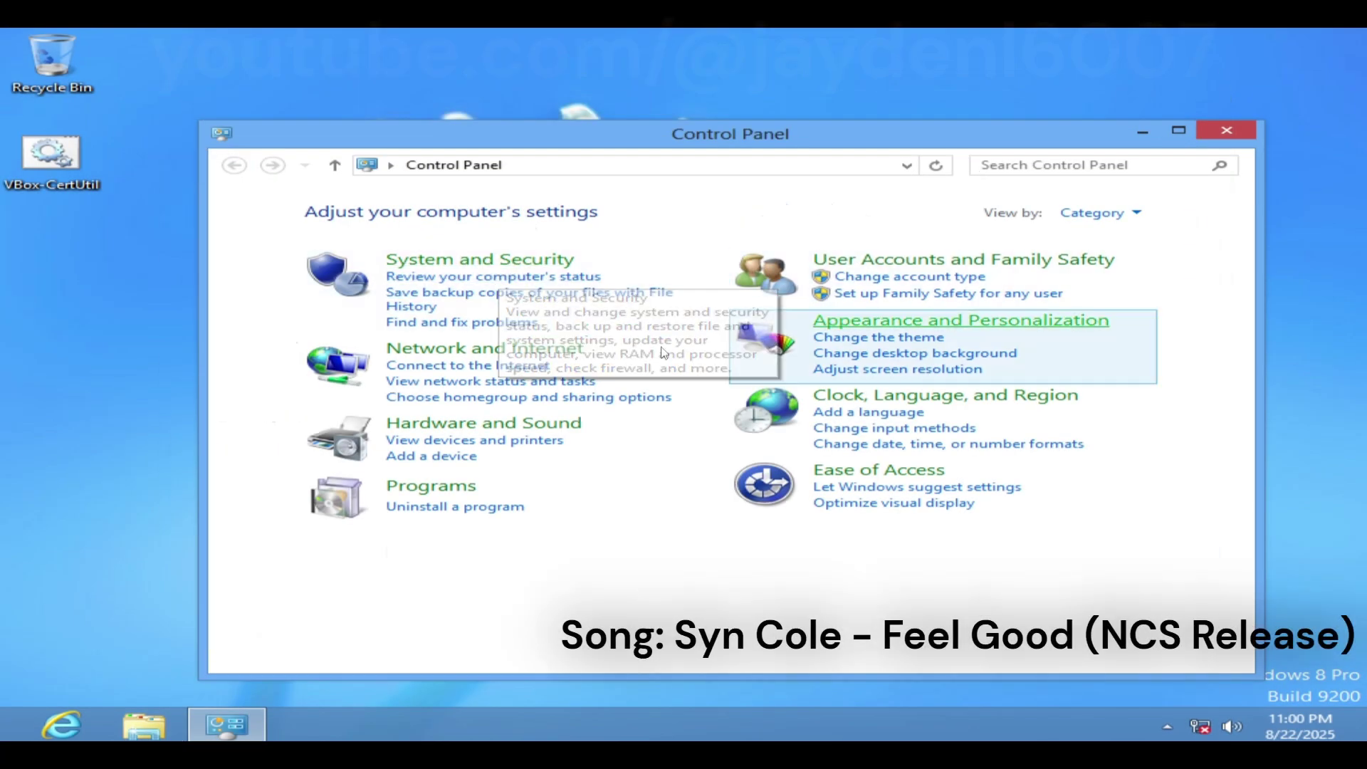
Choose a higher screen resolution for the Windows 8 display in Control Panel, apply it and keep the changes
left_click(950, 367)
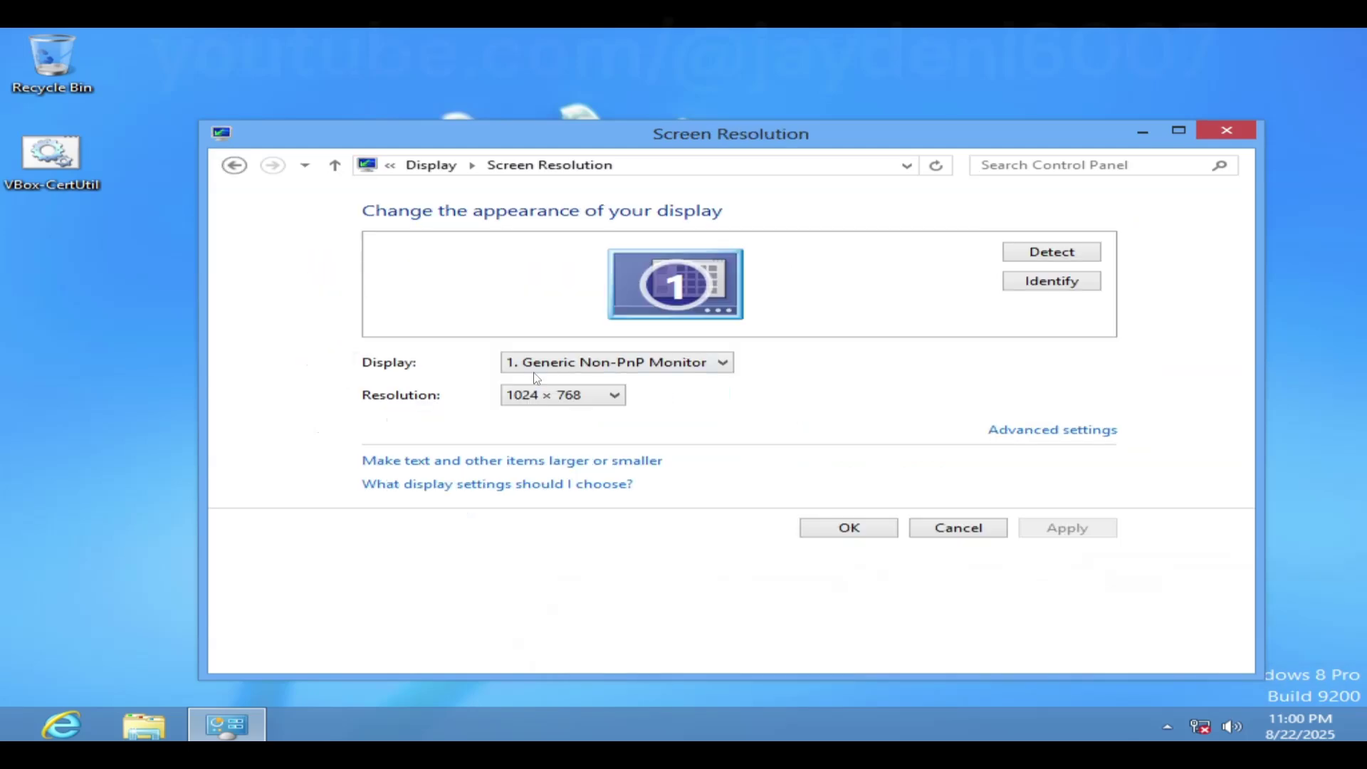
left_click(536, 396)
left_click_drag(528, 618, 531, 446)
left_click(1043, 570)
left_click(1067, 527)
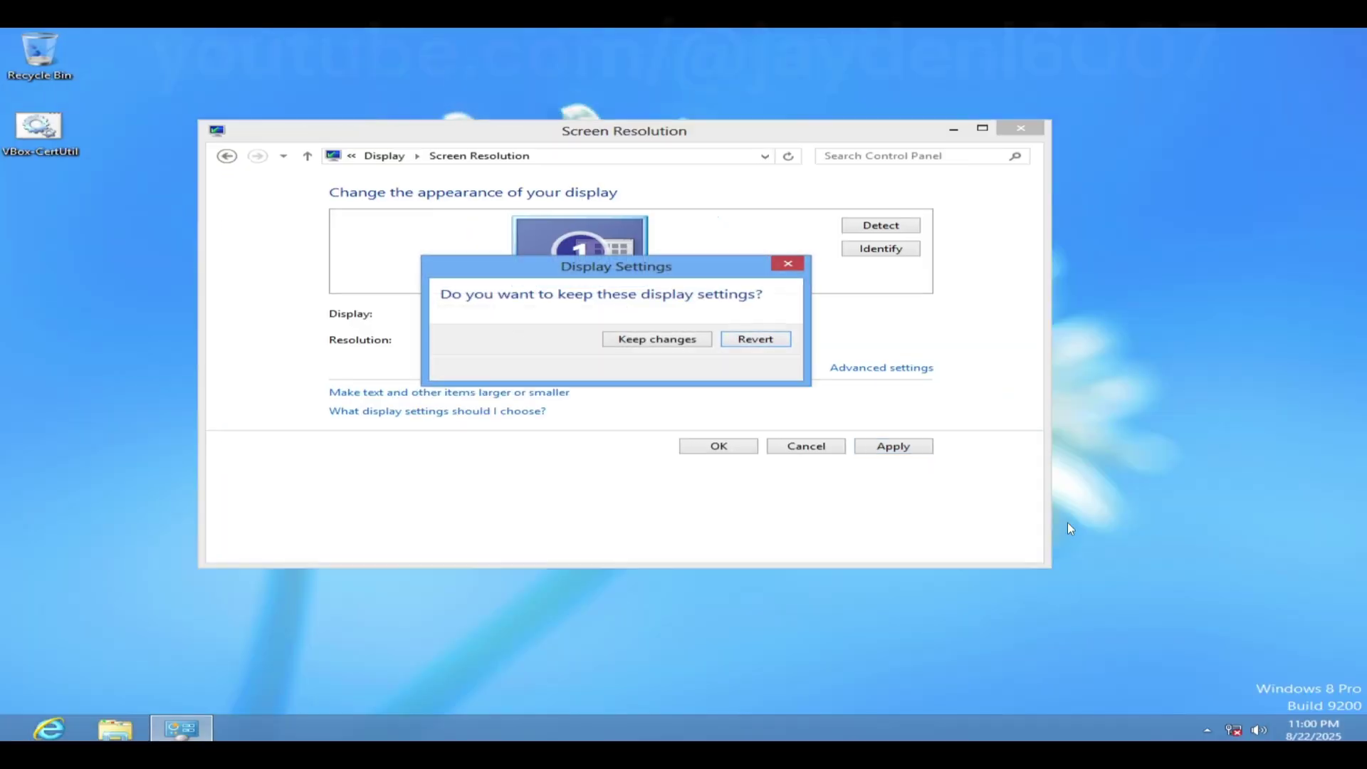
left_click(686, 342)
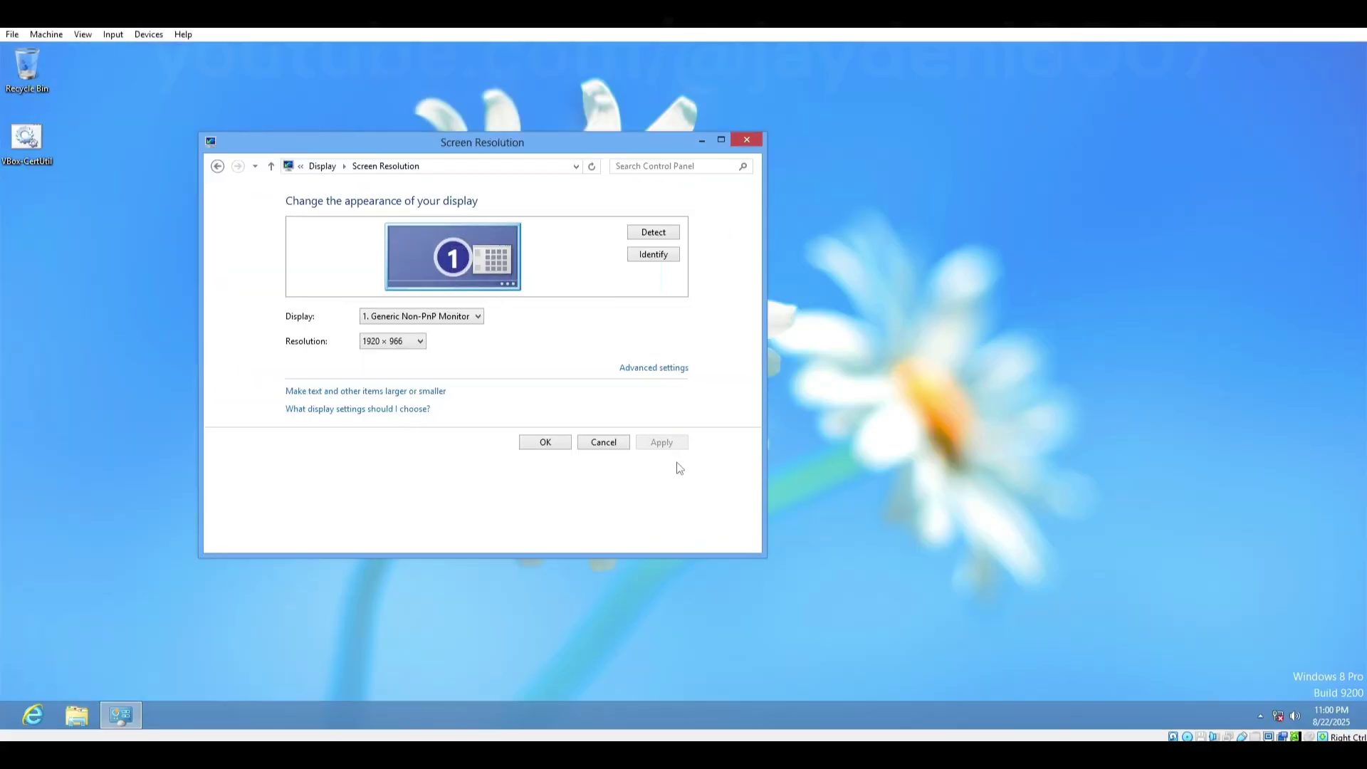
Resize the virtual screen to 1920x1080 and check the whole guest desktop
left_click(83, 34)
mouse_move(143, 227)
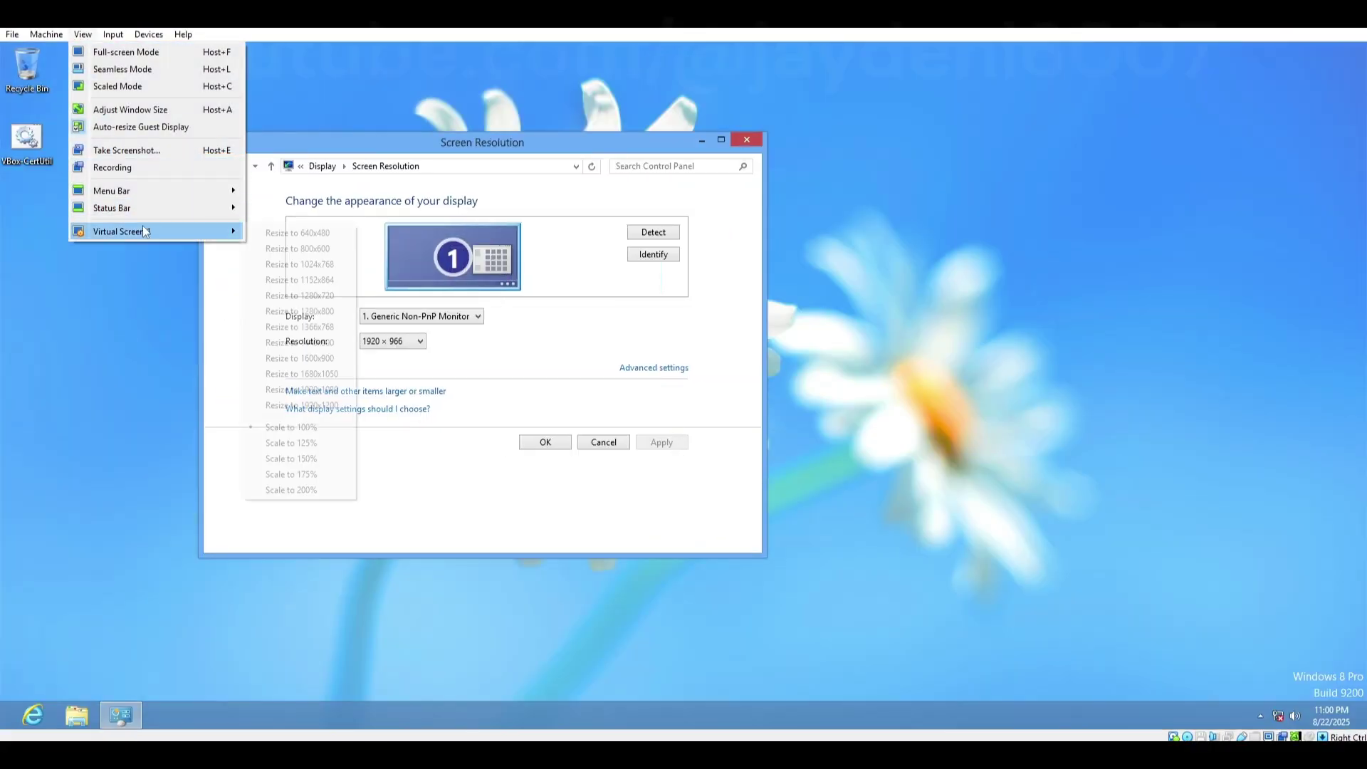
left_click(313, 390)
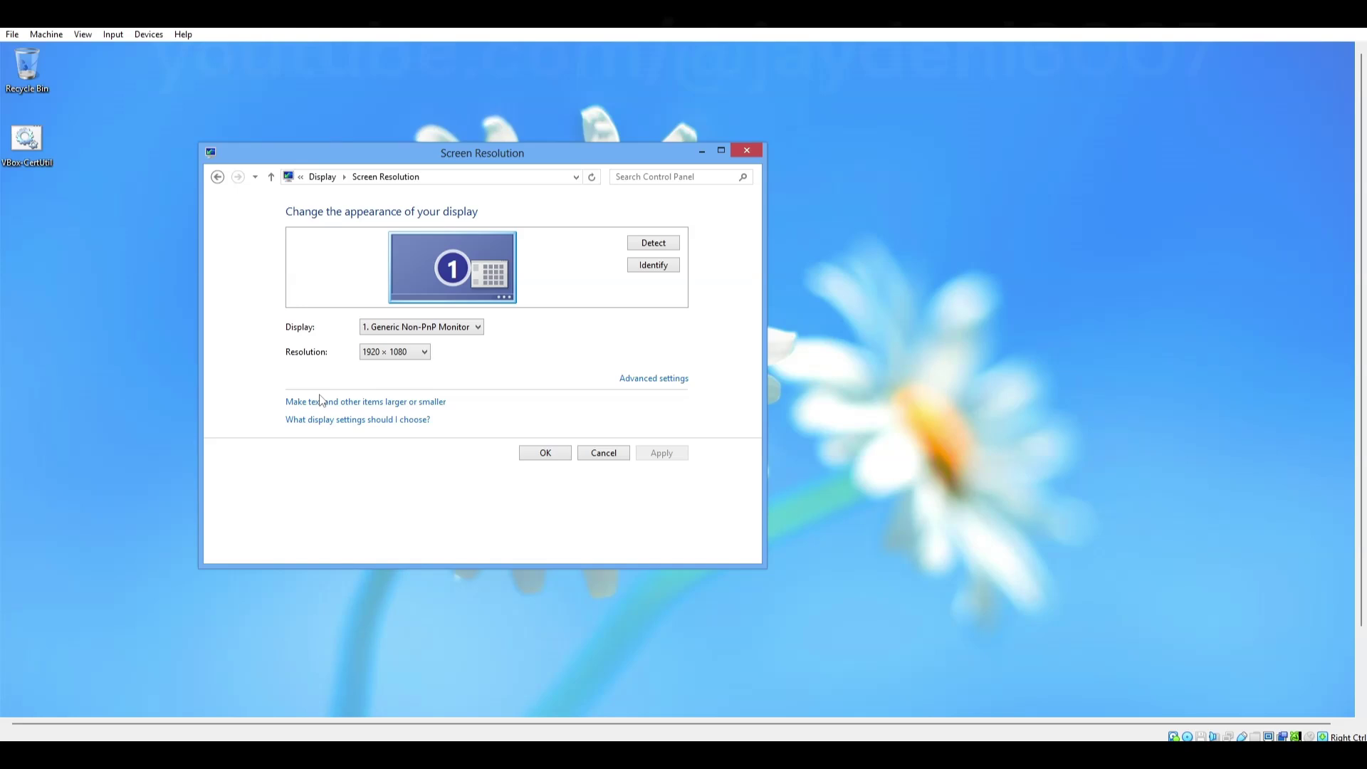
scroll(1359, 575, "down", 2)
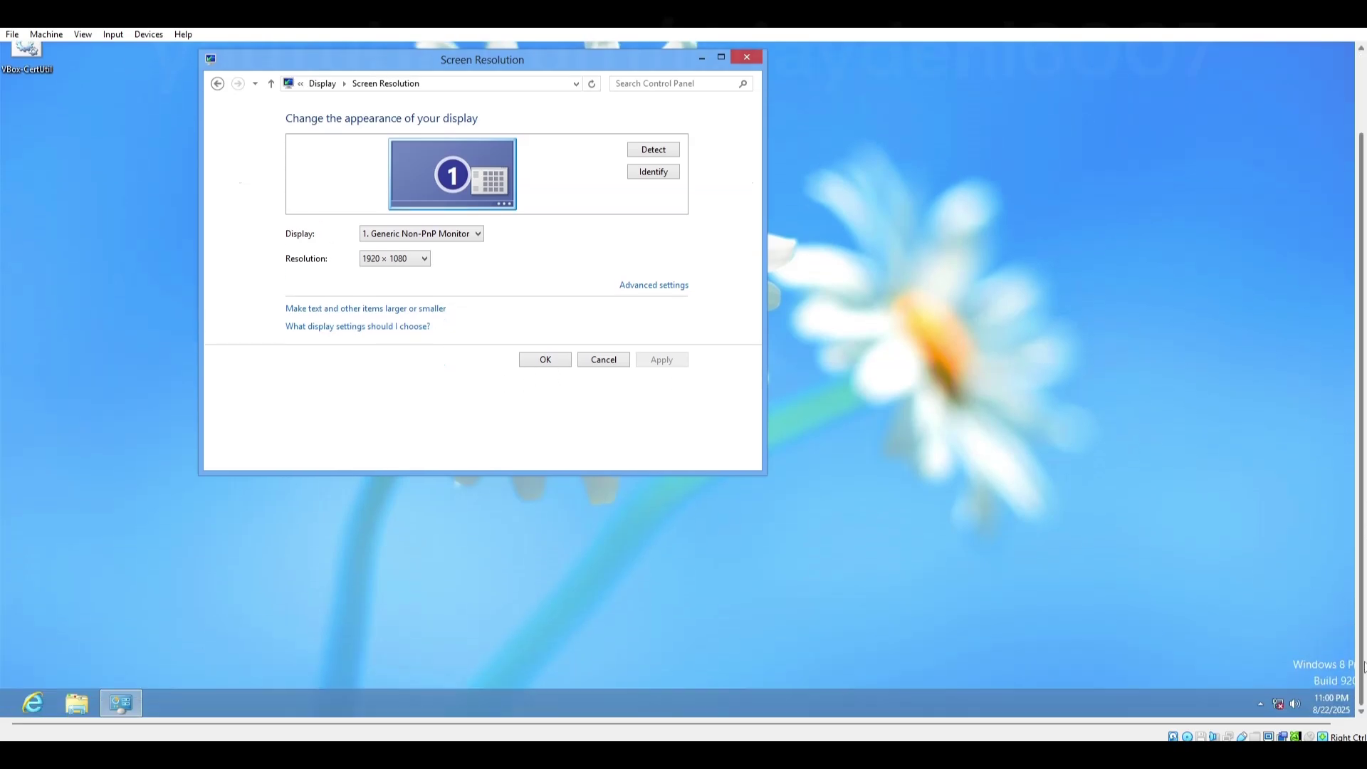
scroll(1359, 575, "up", 2)
scroll(1359, 575, "down", 2)
scroll(1336, 584, "up", 2)
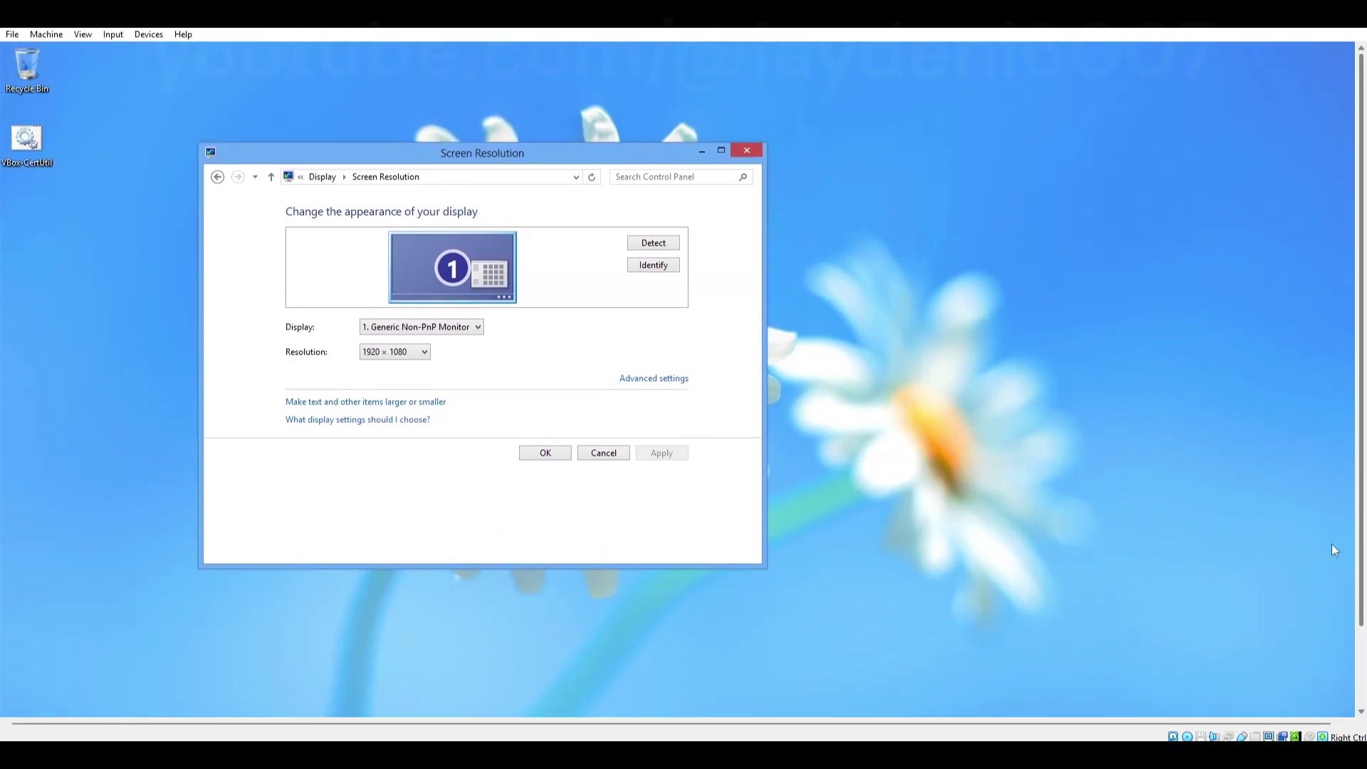
Switch the virtual machine window to scaled mode and close the Screen Resolution window
key("ctrl+c")
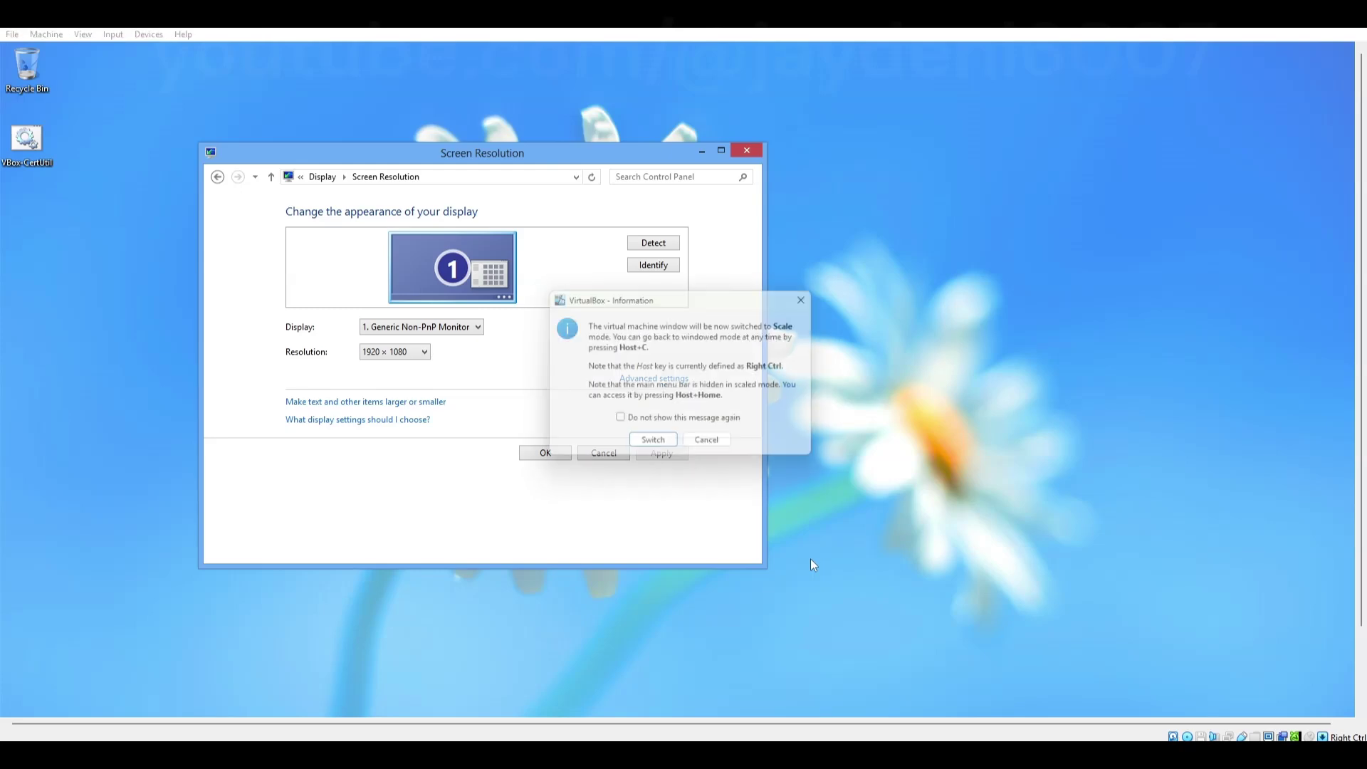
key("Return")
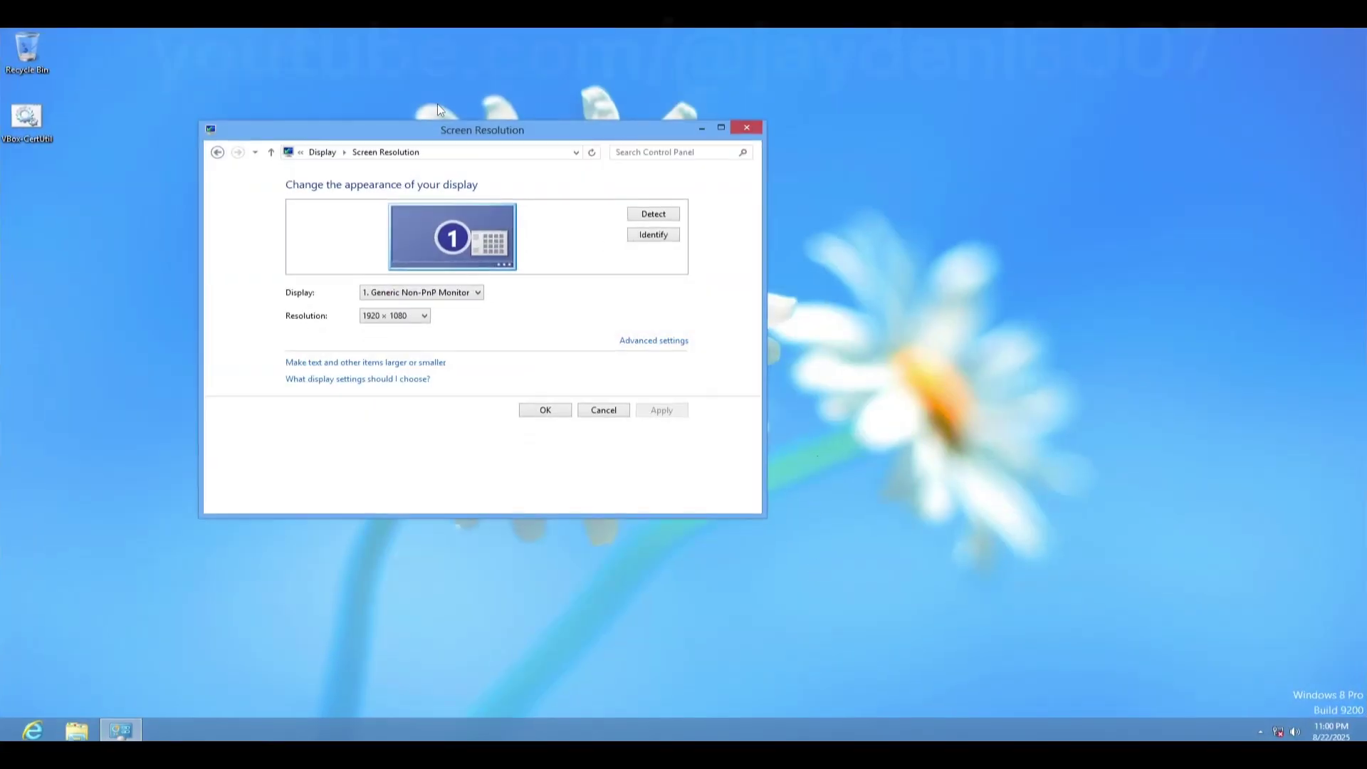
left_click_drag(538, 130, 702, 186)
left_click(910, 183)
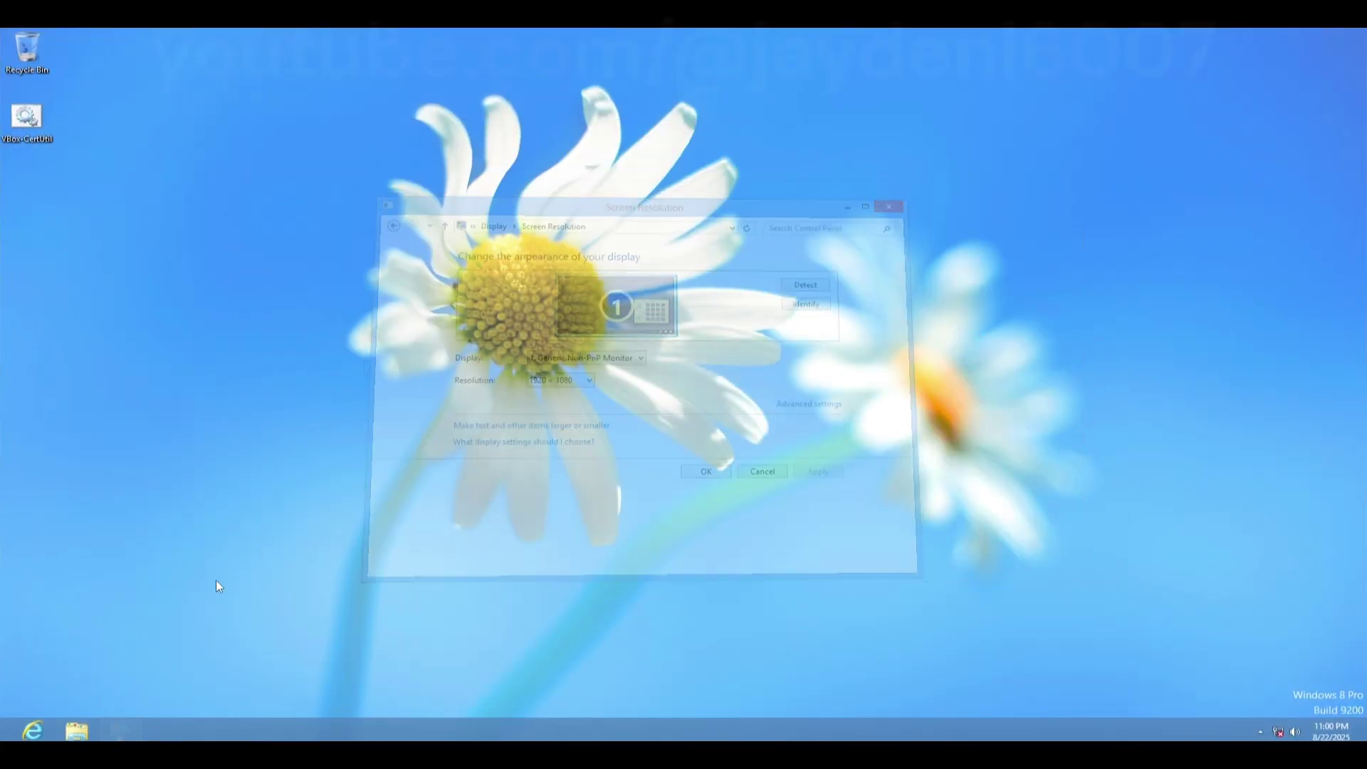
Open PC settings in Windows 8 and go to the General page with the time zone setting
left_click(13, 738)
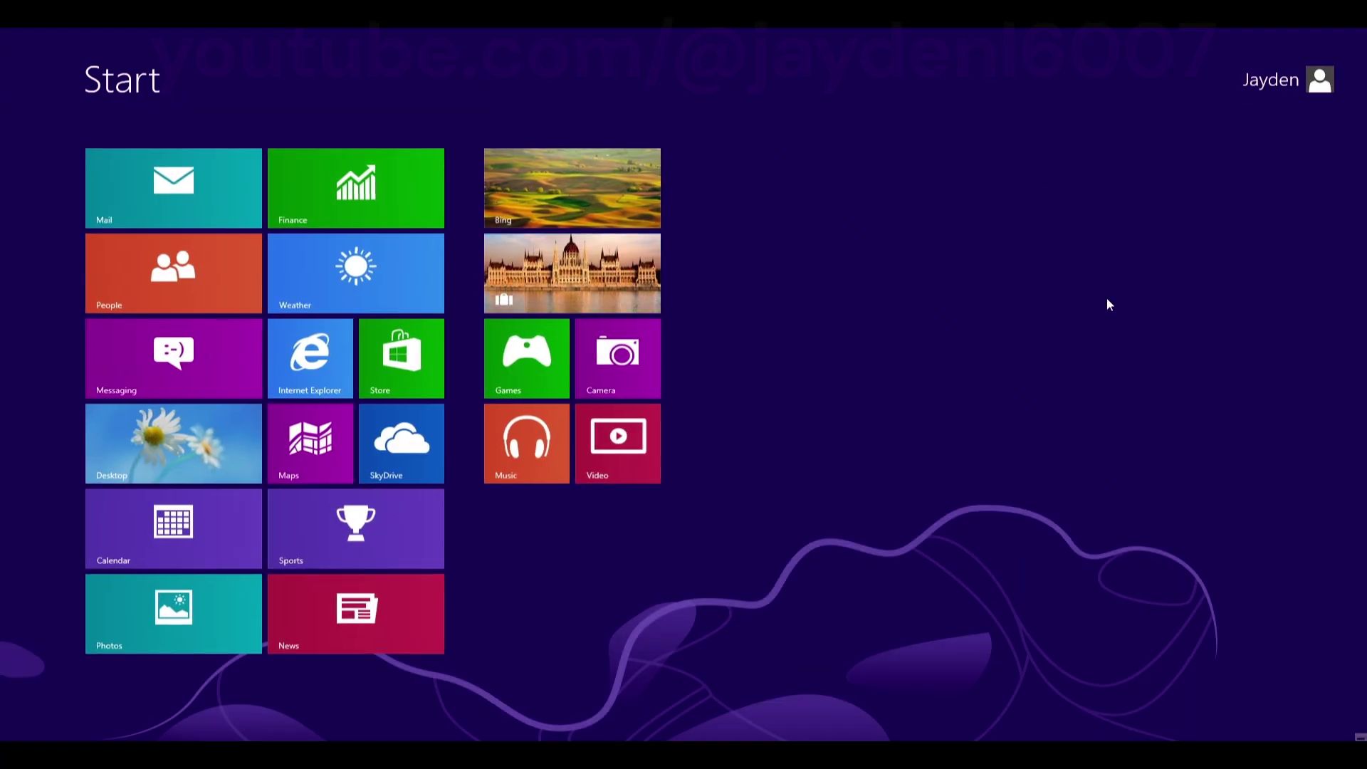
key("super")
key("super+c")
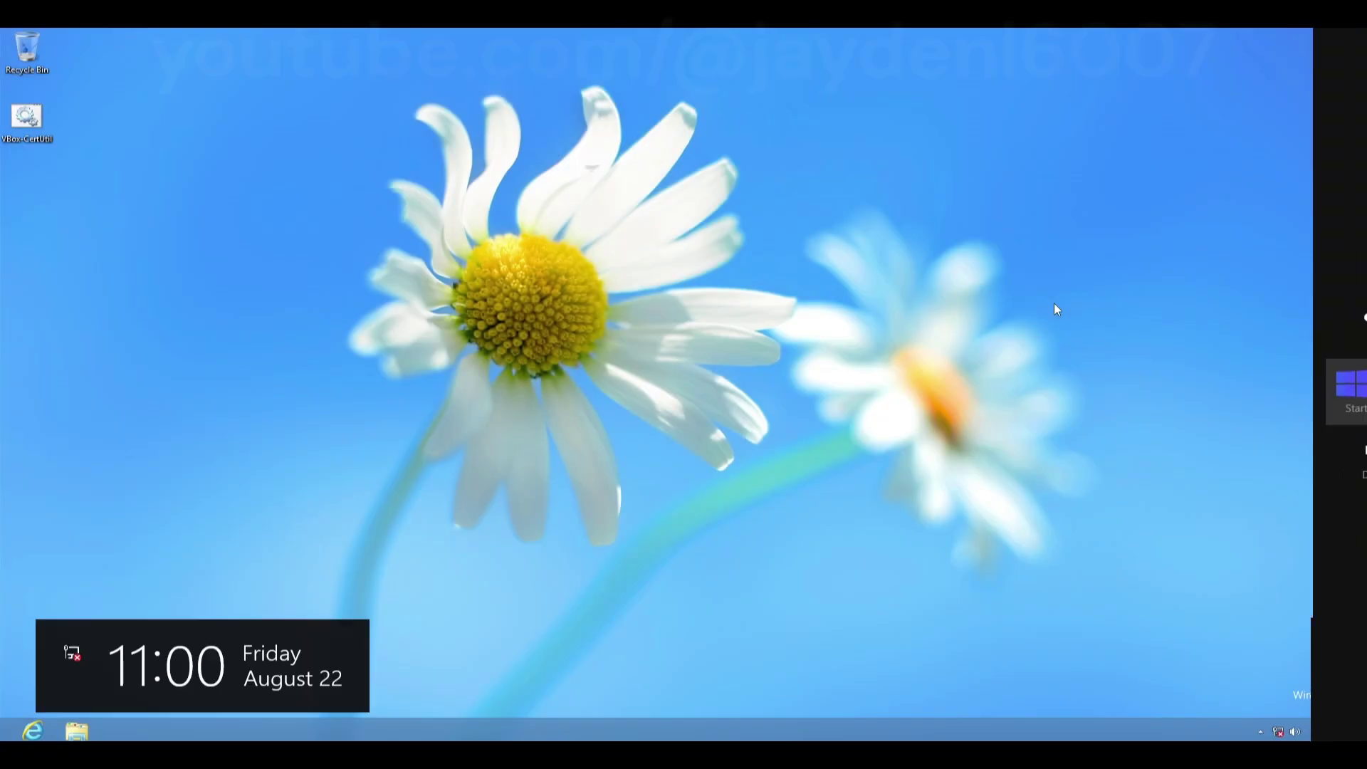
left_click(1335, 507)
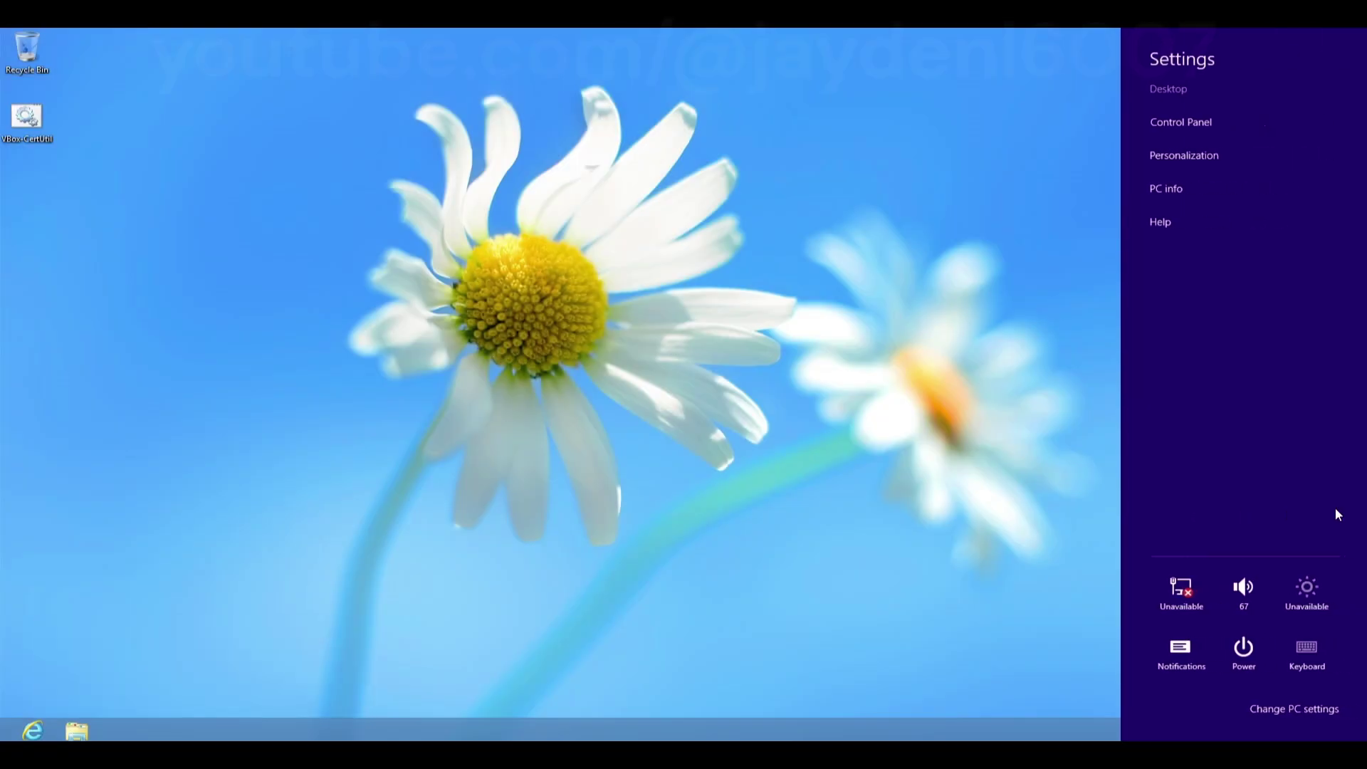
left_click(1291, 703)
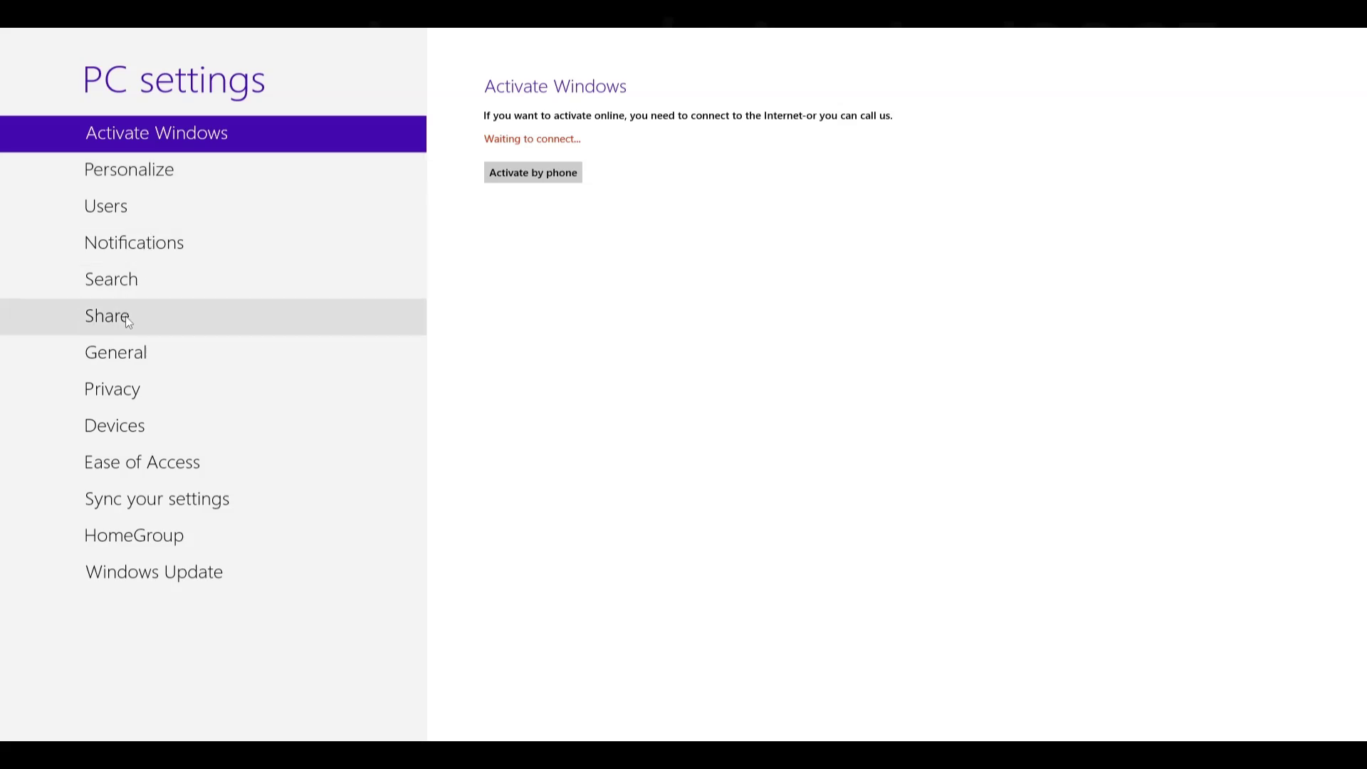
left_click(111, 438)
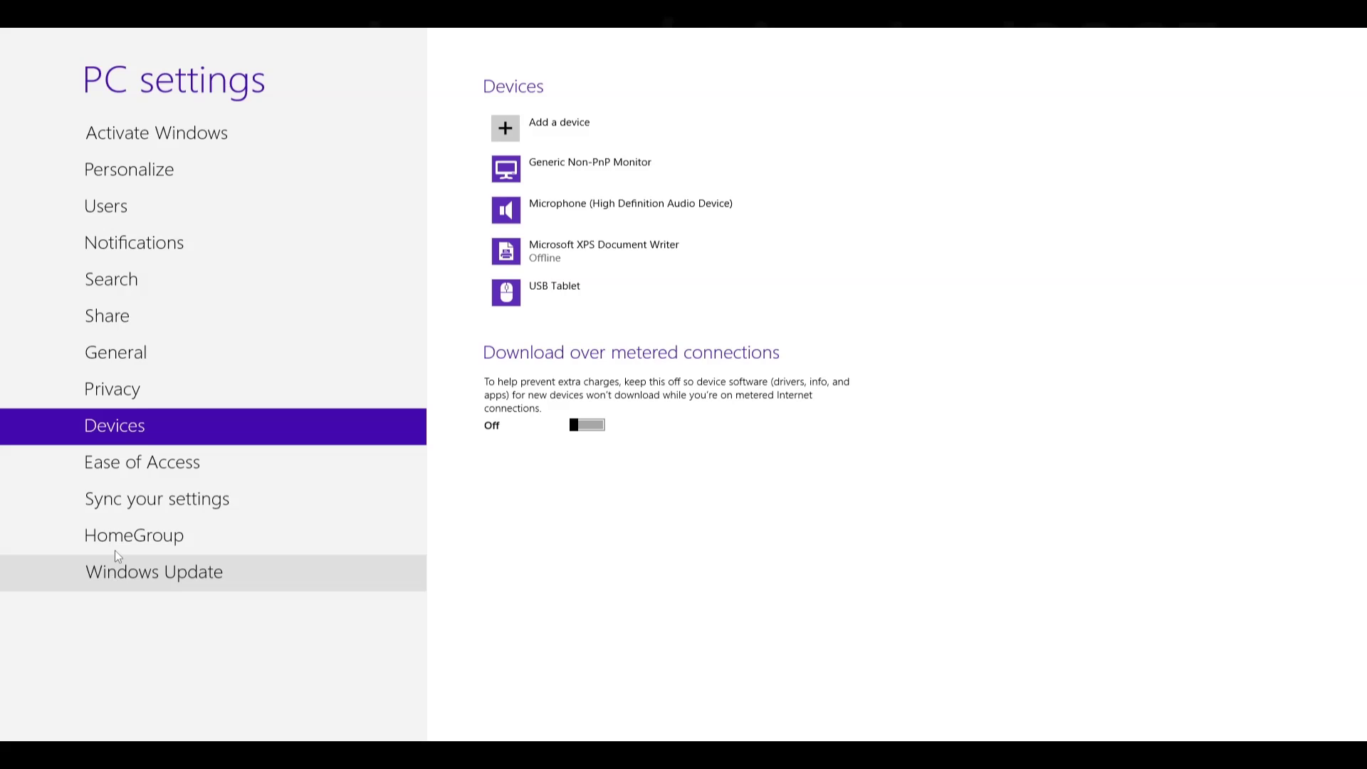
left_click(139, 363)
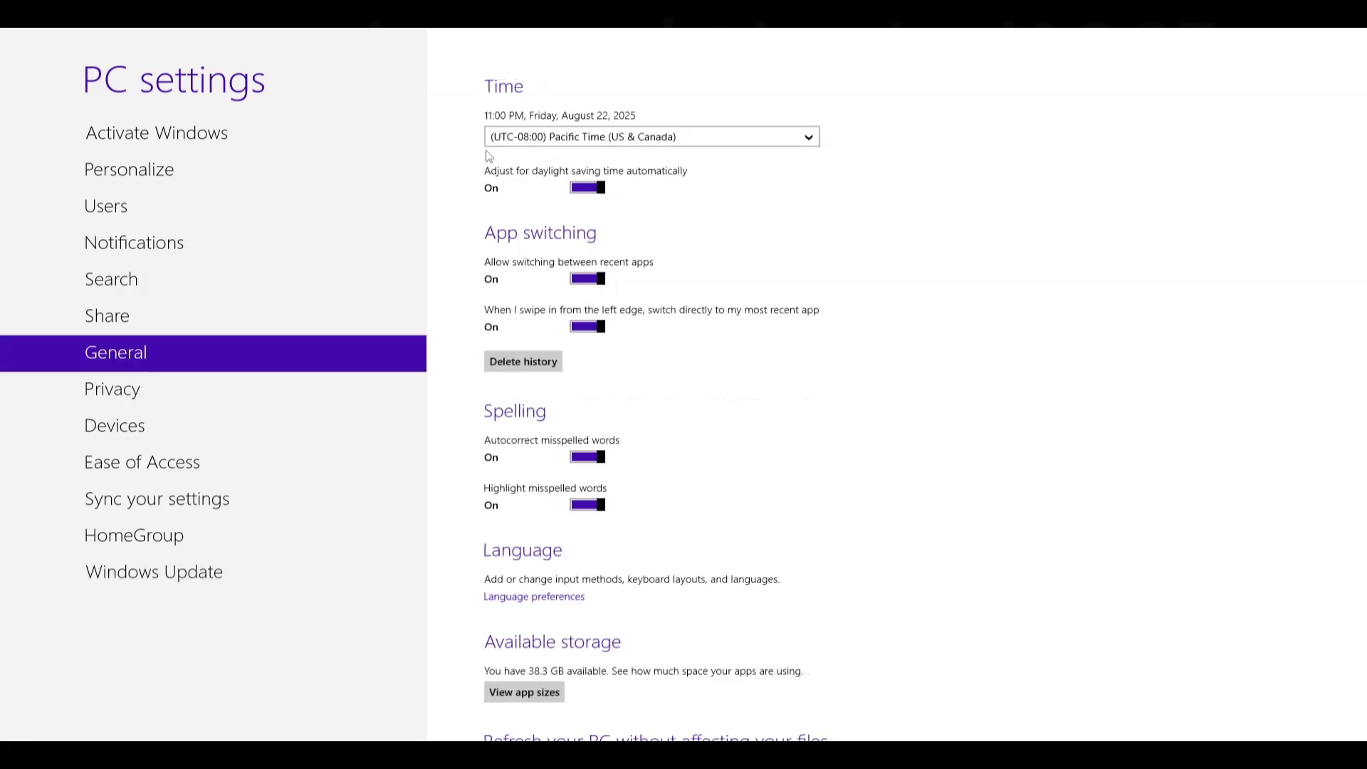
Set the Windows 8 time zone to (UTC+10:00) Canberra, Melbourne, Sydney, then close PC settings and return to the desktop
left_click(545, 139)
scroll(548, 152, "down", 12)
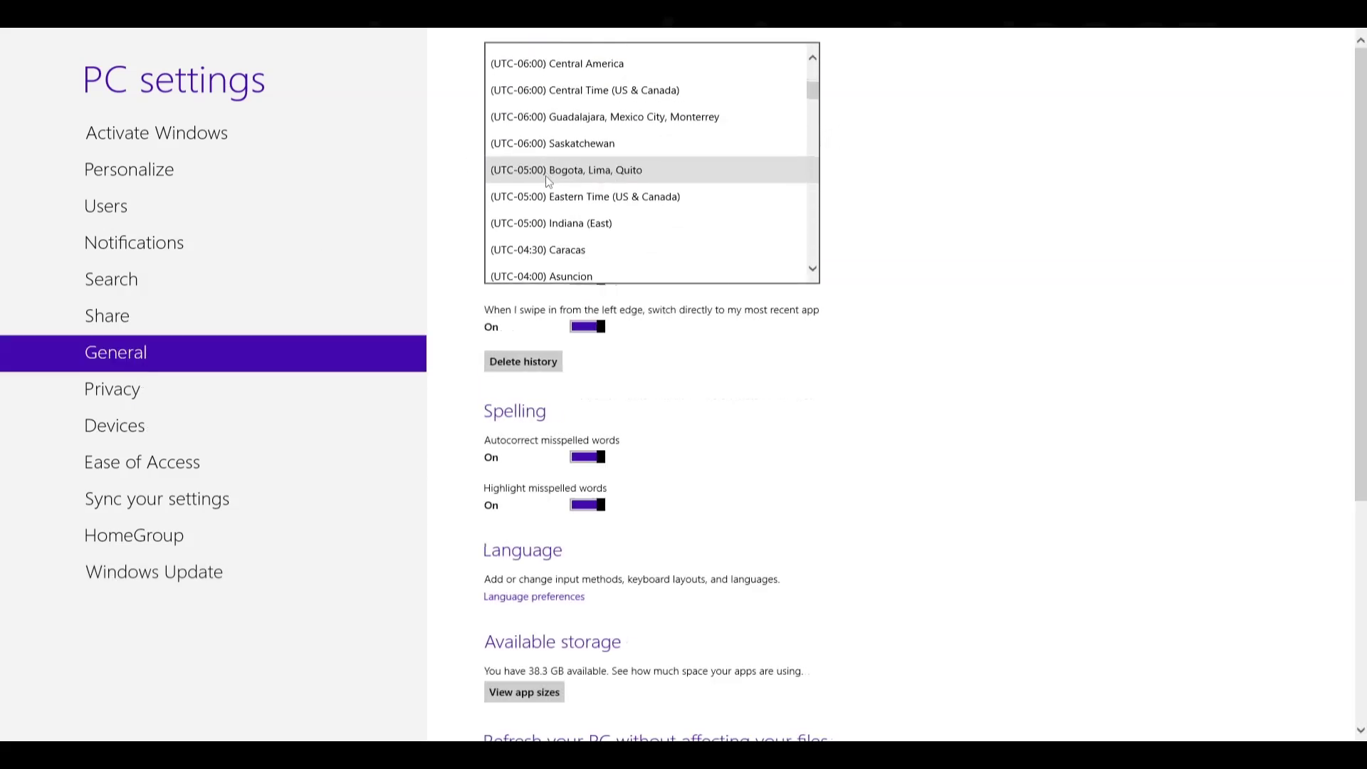
scroll(545, 187, "down", 13)
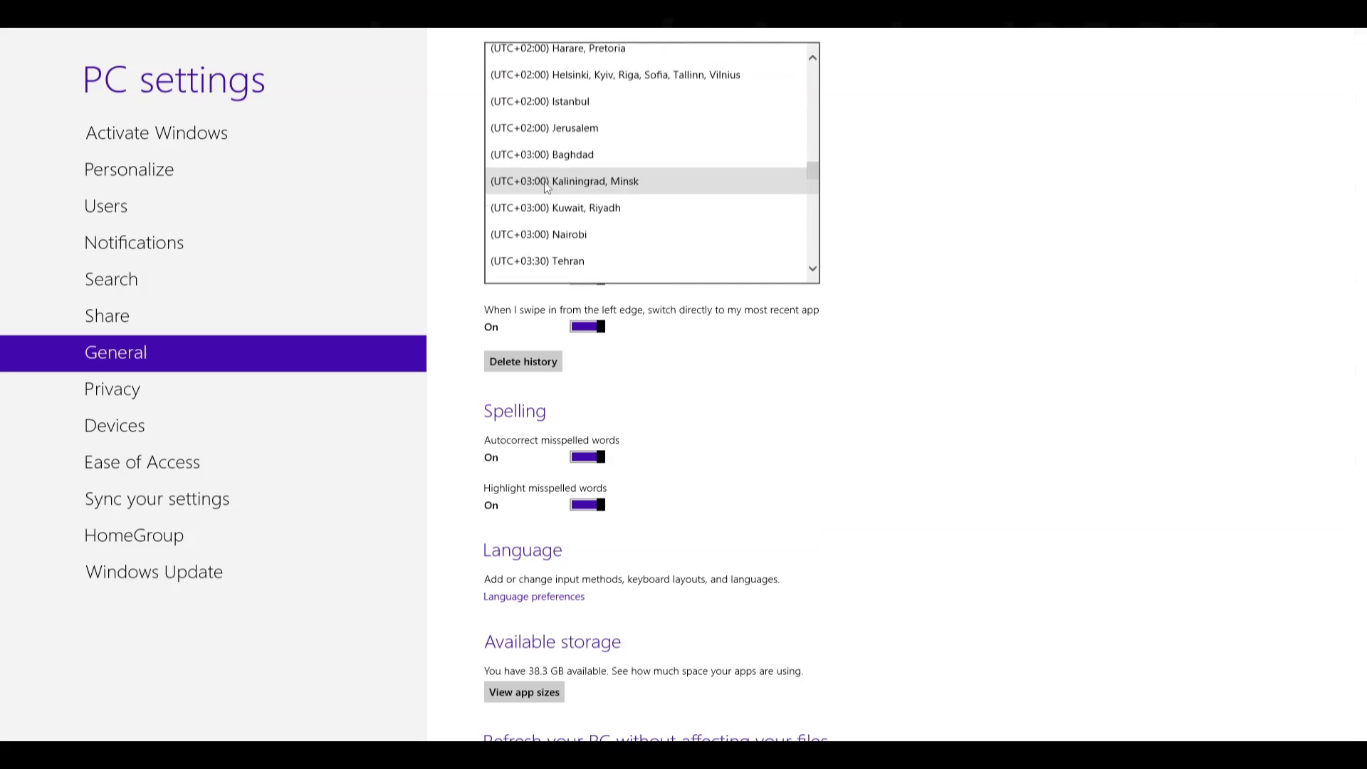
scroll(546, 186, "down", 3)
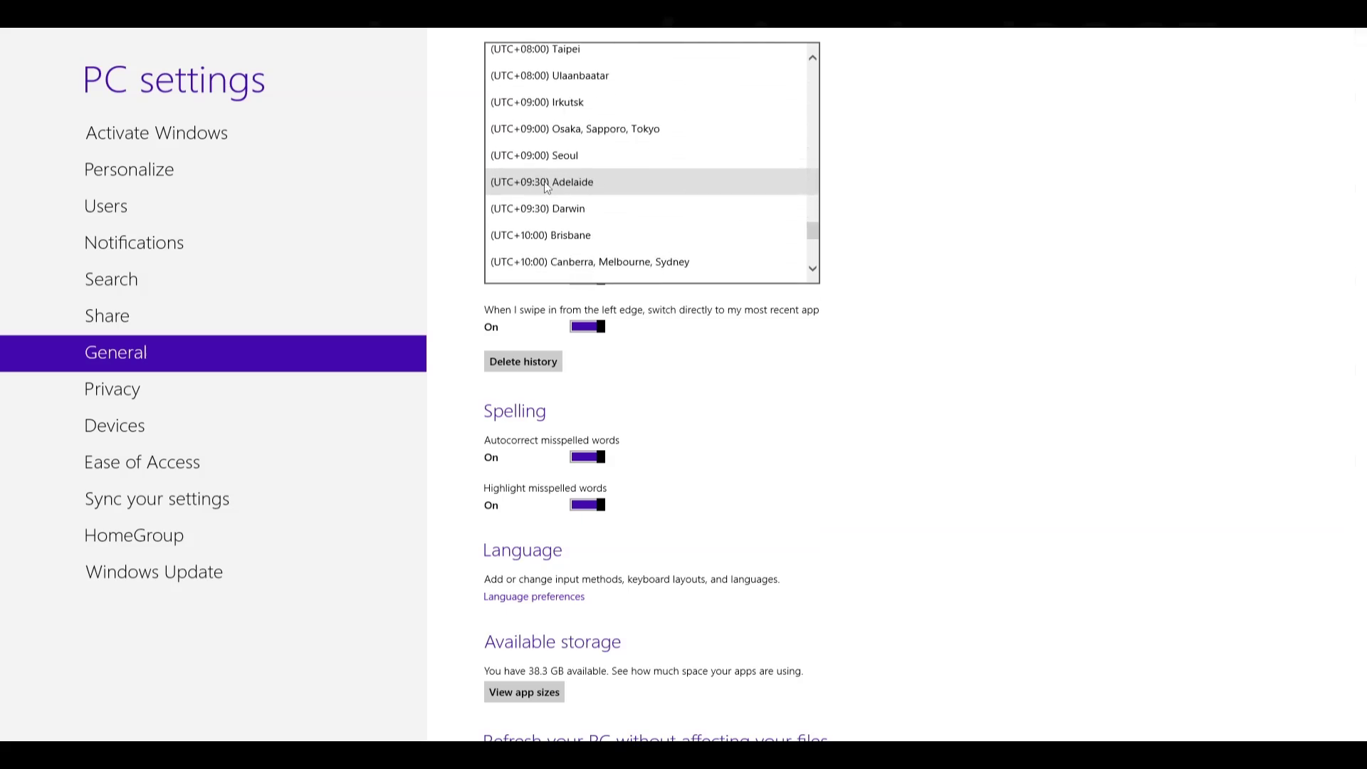
left_click(546, 260)
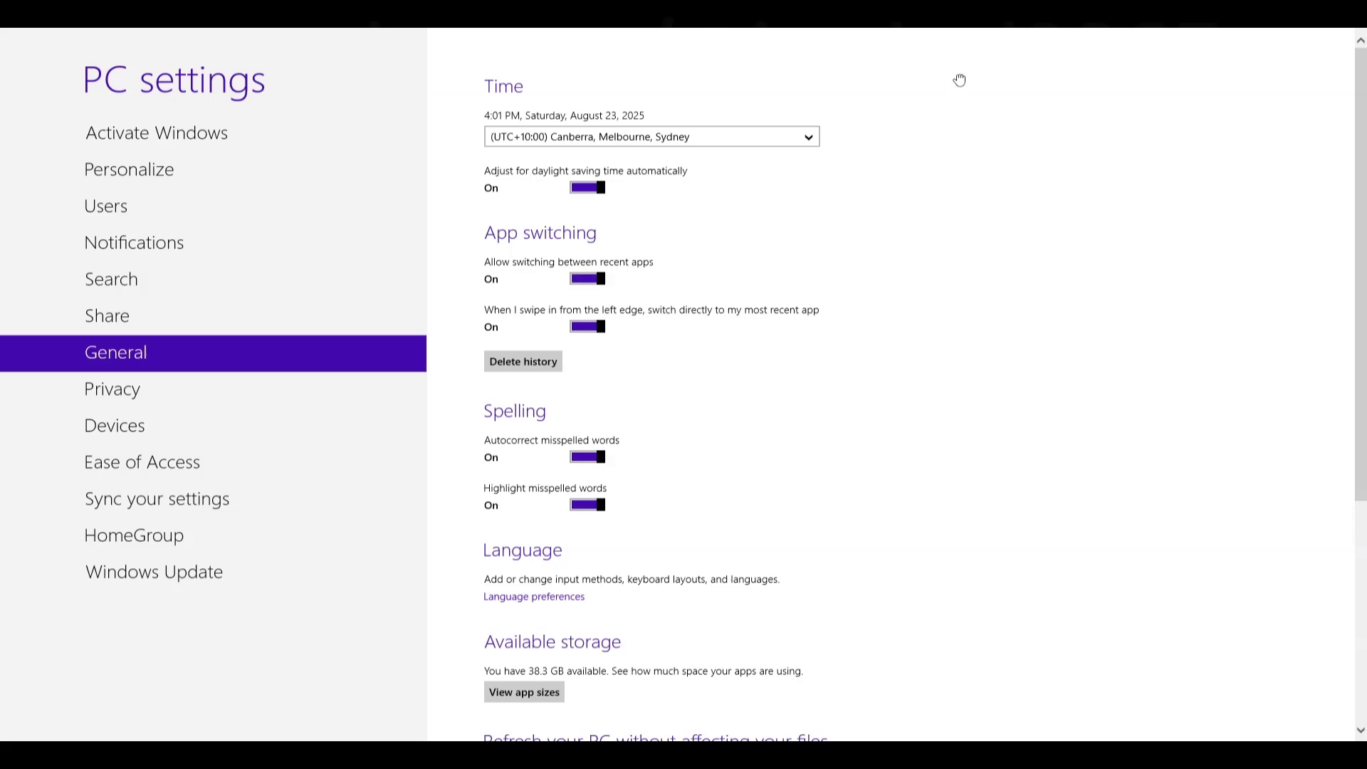
left_click_drag(960, 79, 843, 732)
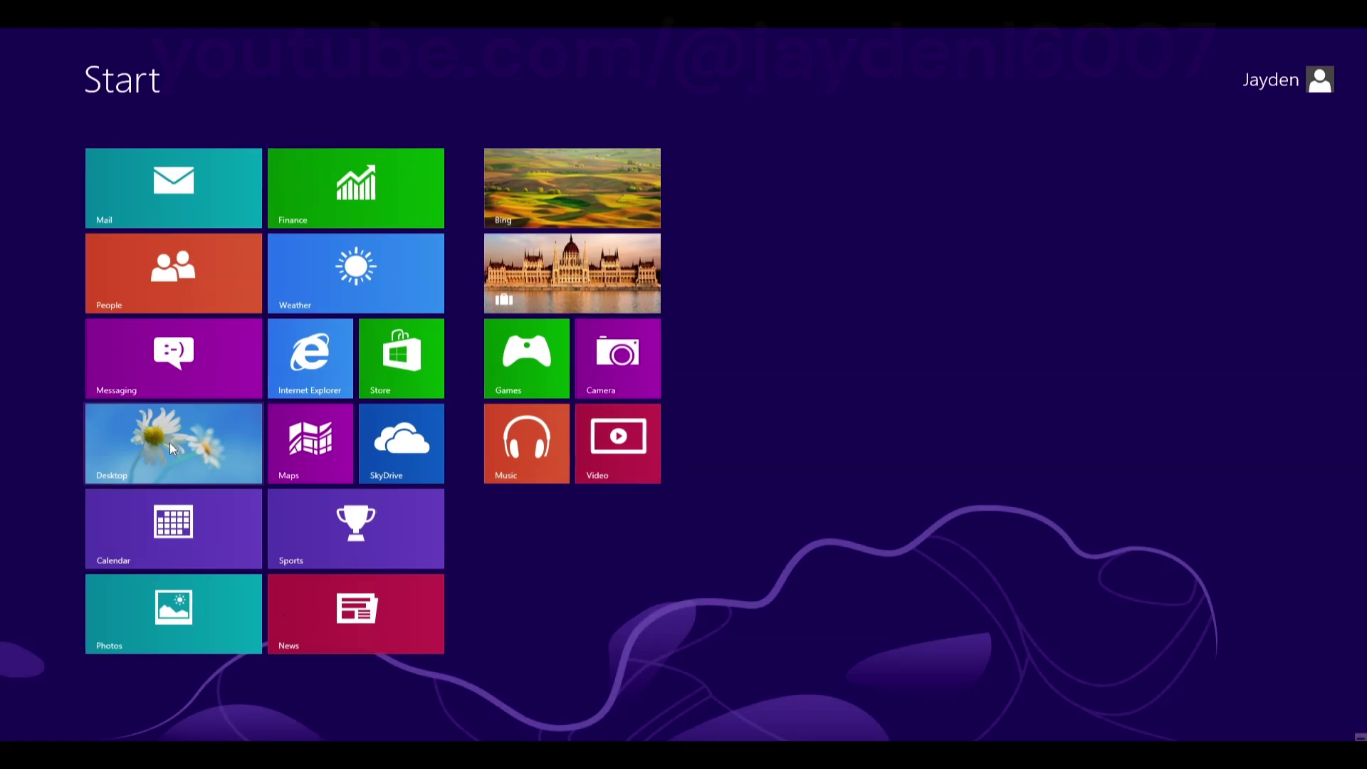
left_click(169, 443)
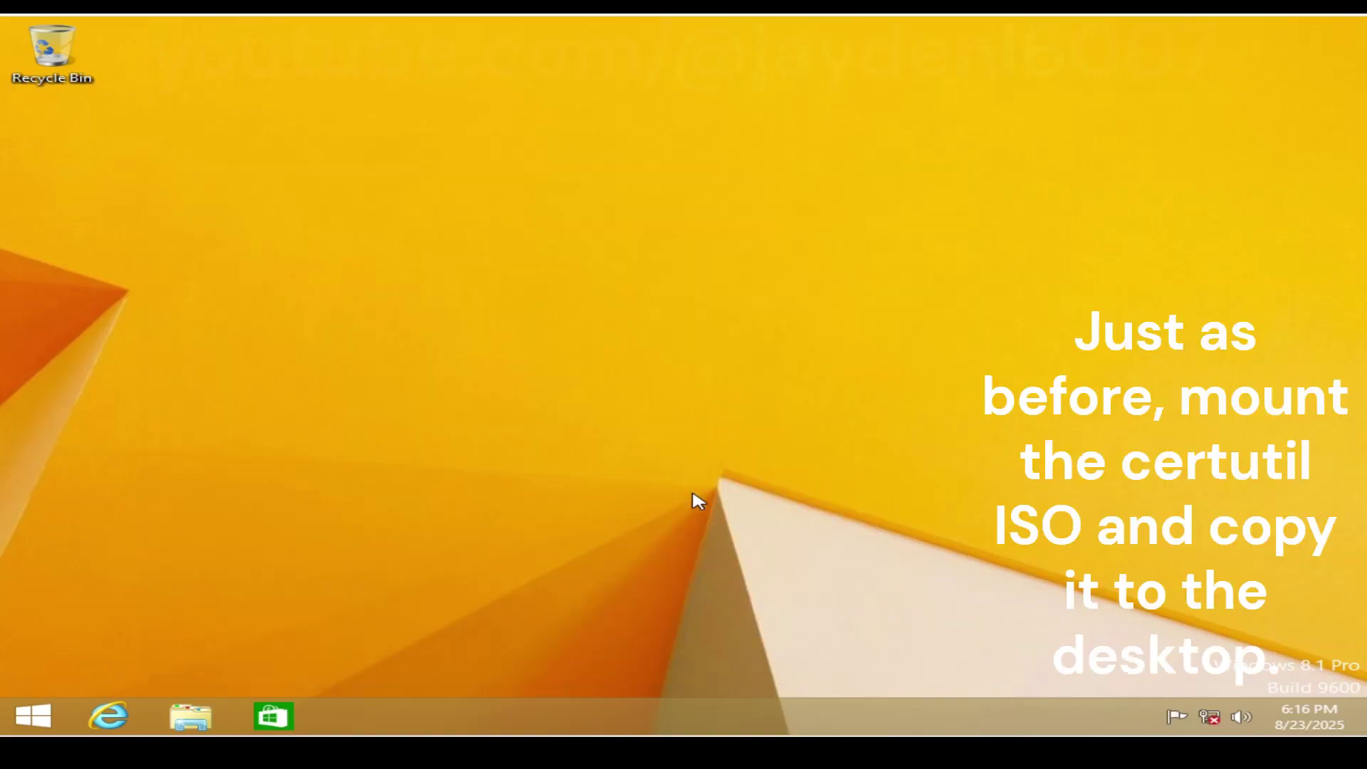
Switch to VirtualBox Manager and load VBox_CertUtil.iso into the optical drive of the Win8.1 - 2 machine
key("alt+Tab")
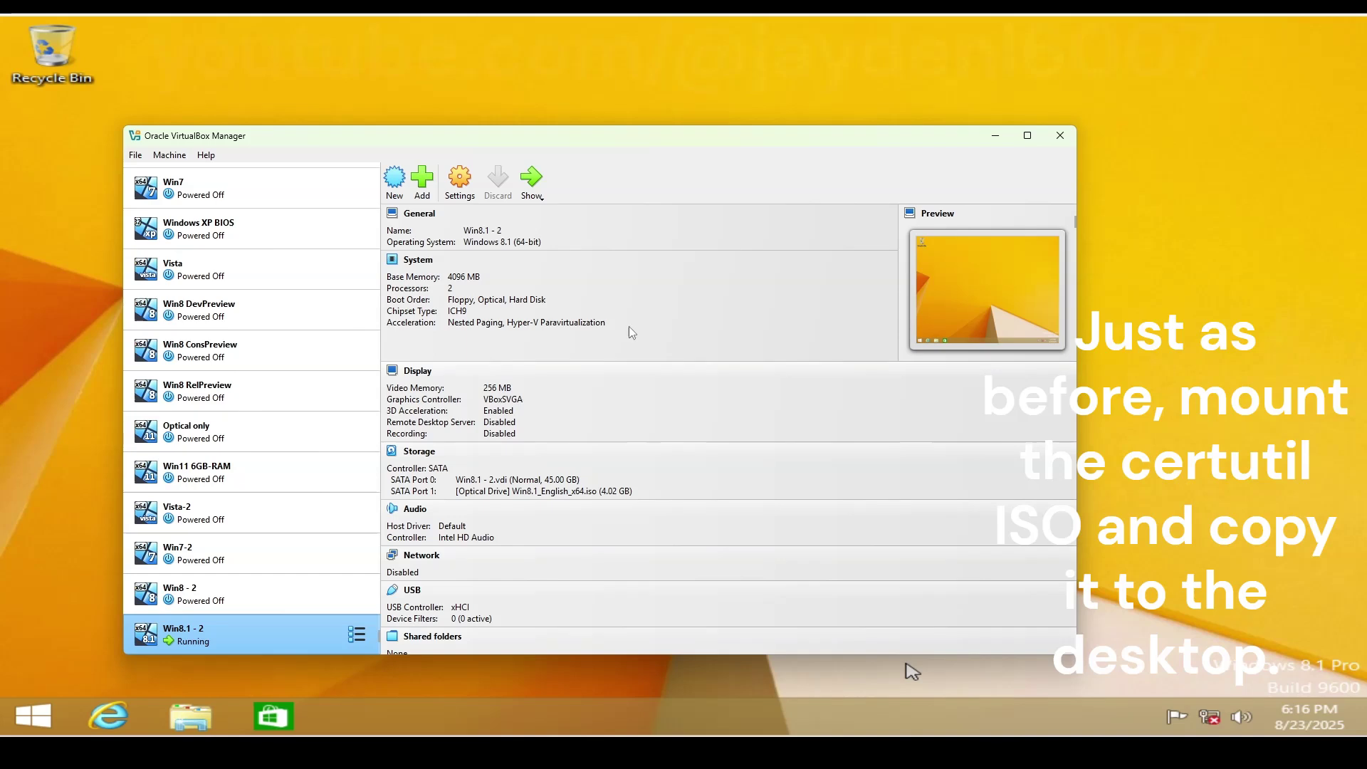
left_click(463, 197)
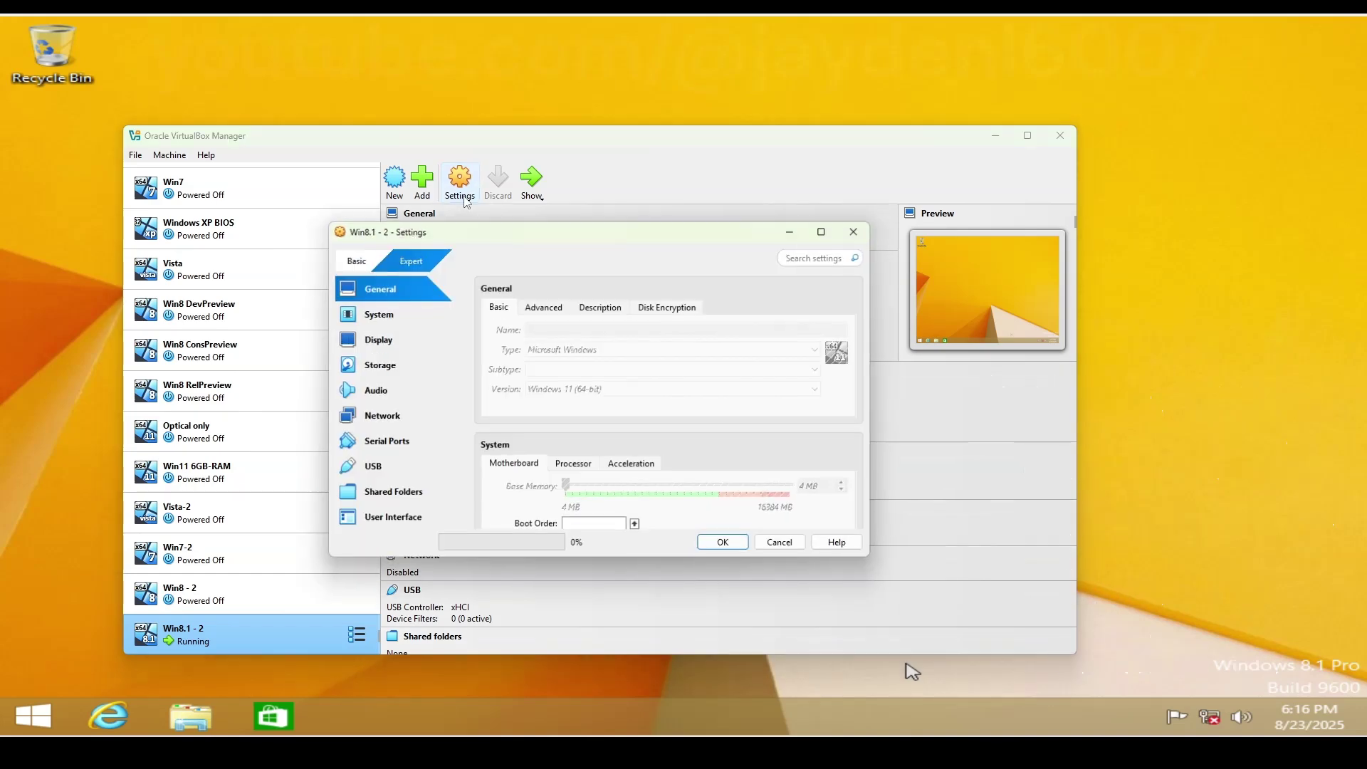
left_click(394, 369)
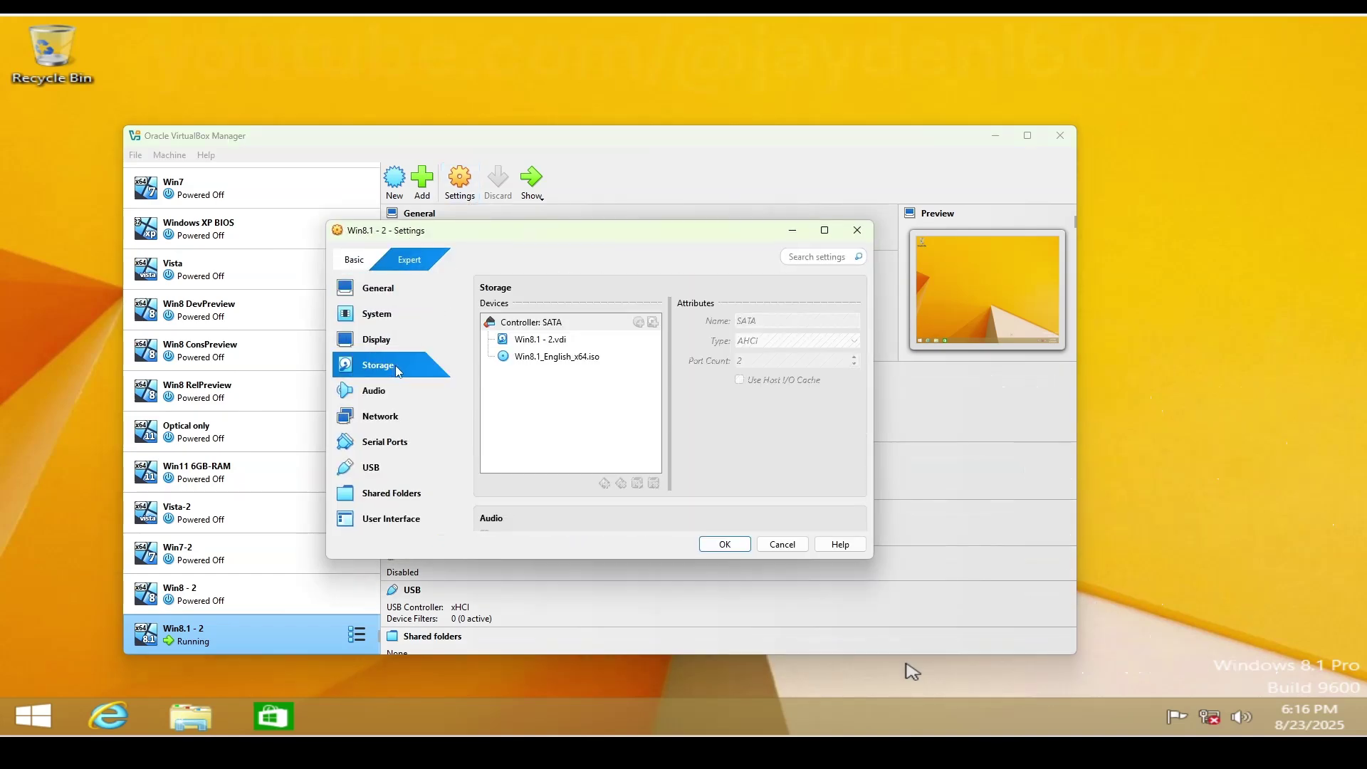
left_click(536, 358)
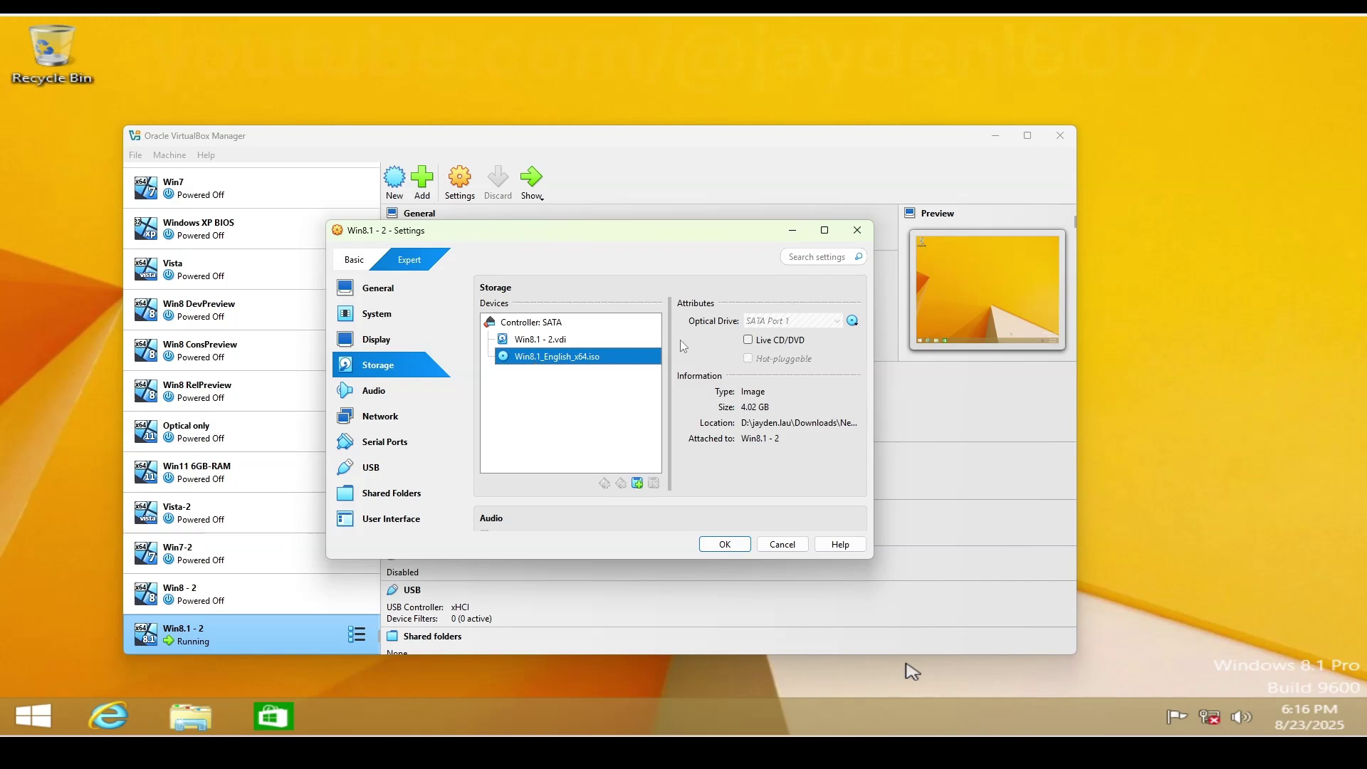
left_click(853, 321)
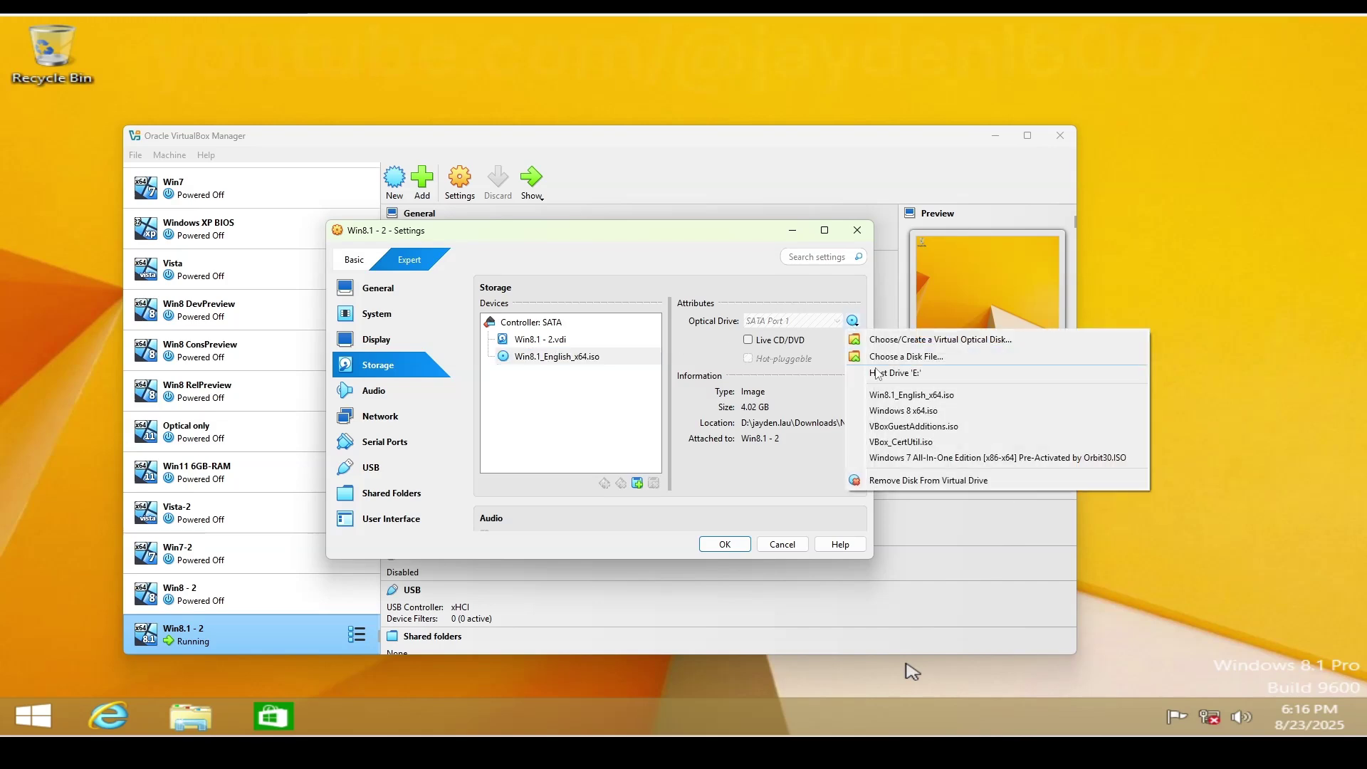
left_click(901, 442)
left_click(721, 542)
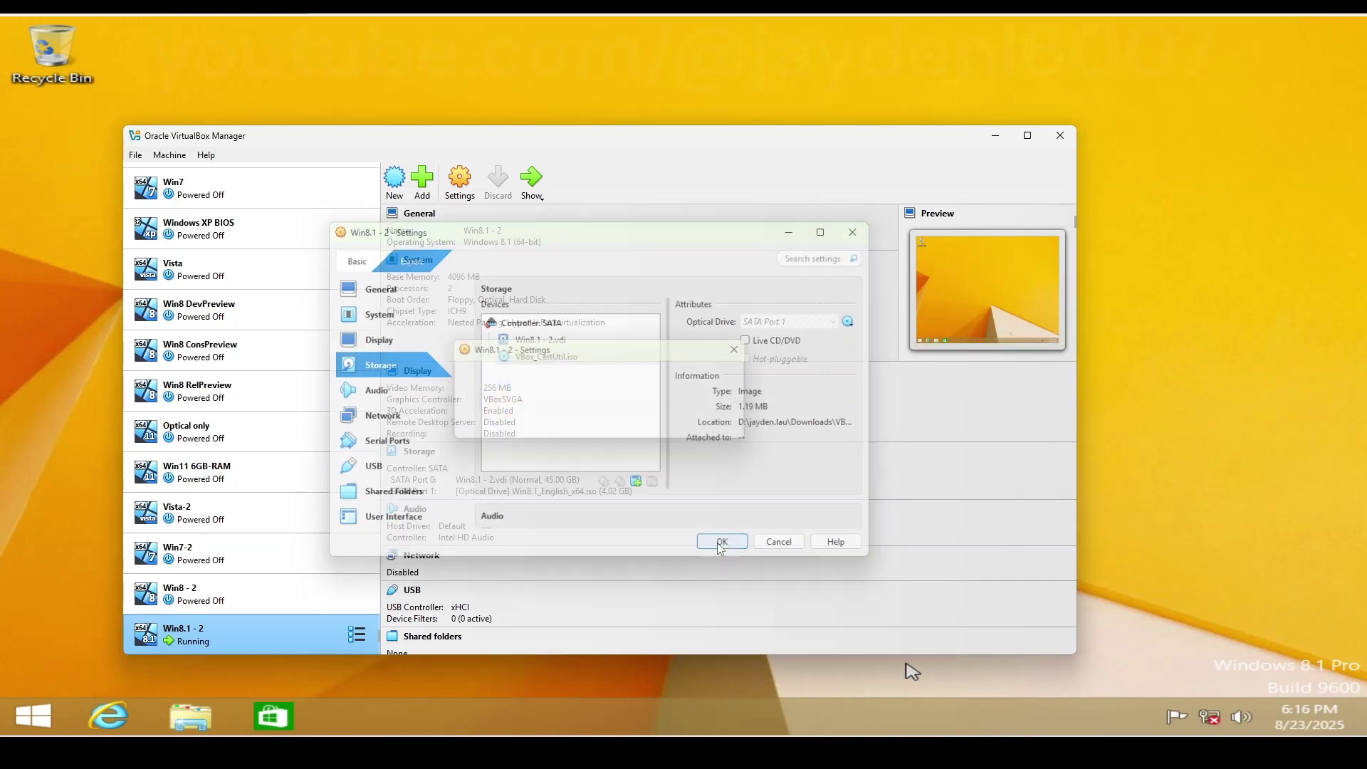
Copy the VBox-CertUtil script from the VBOX_CERTUTIL CD drive to the Windows 8.1 desktop
left_click(912, 672)
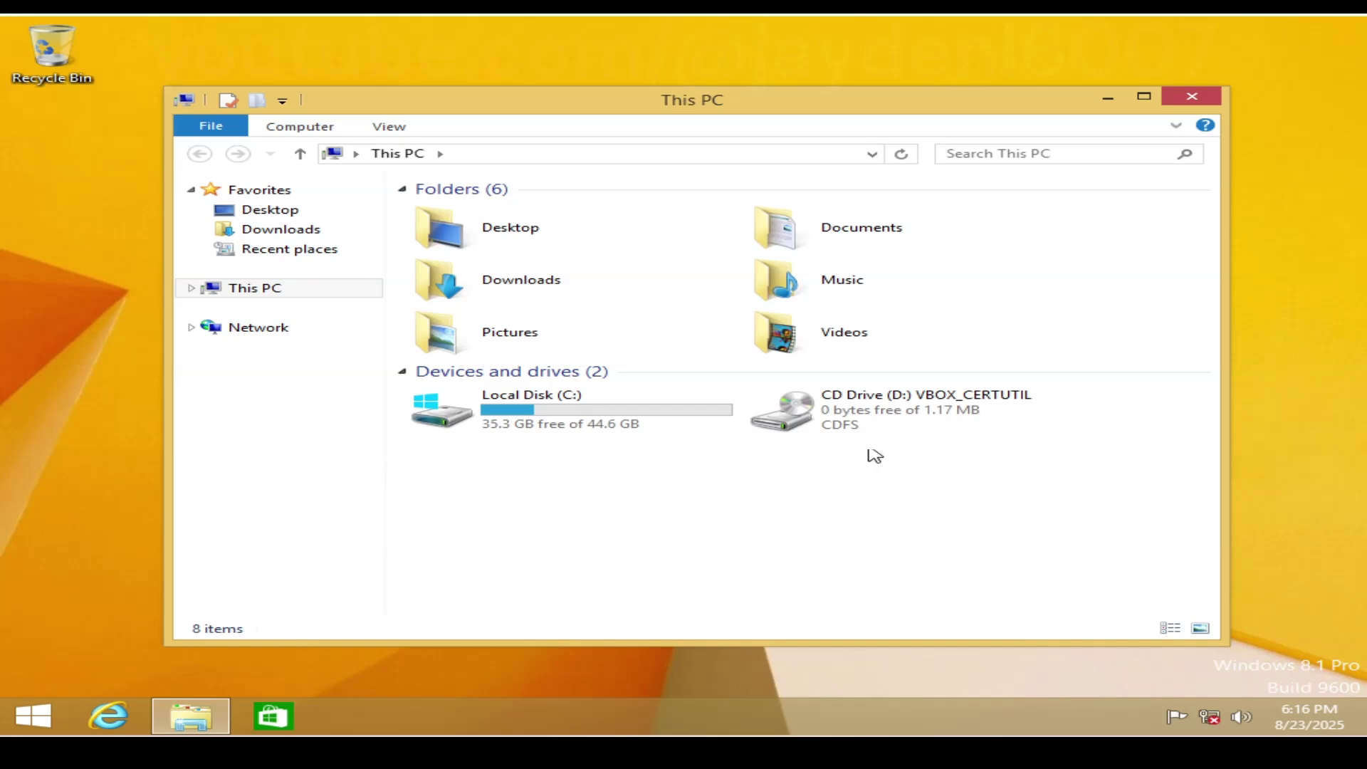
double_click(869, 415)
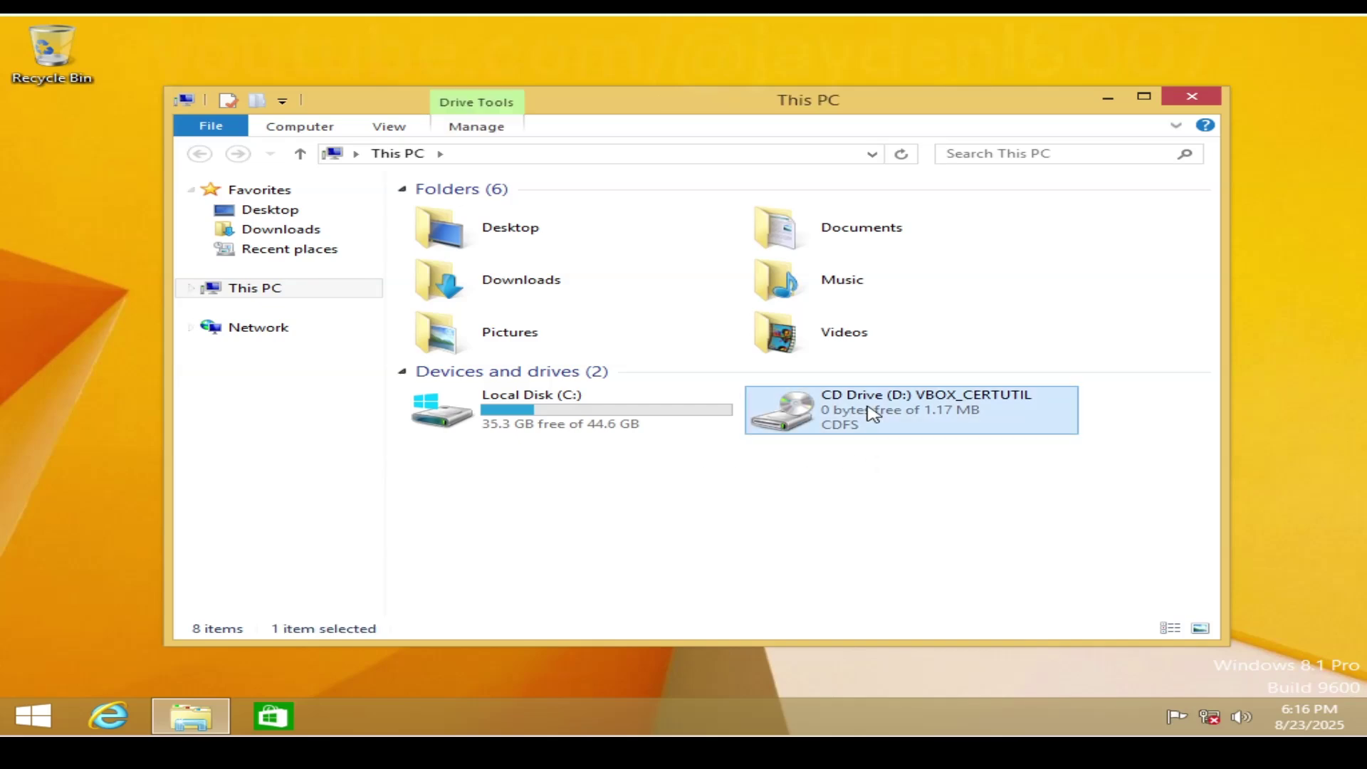
left_click(491, 211)
left_click_drag(373, 243, 85, 260)
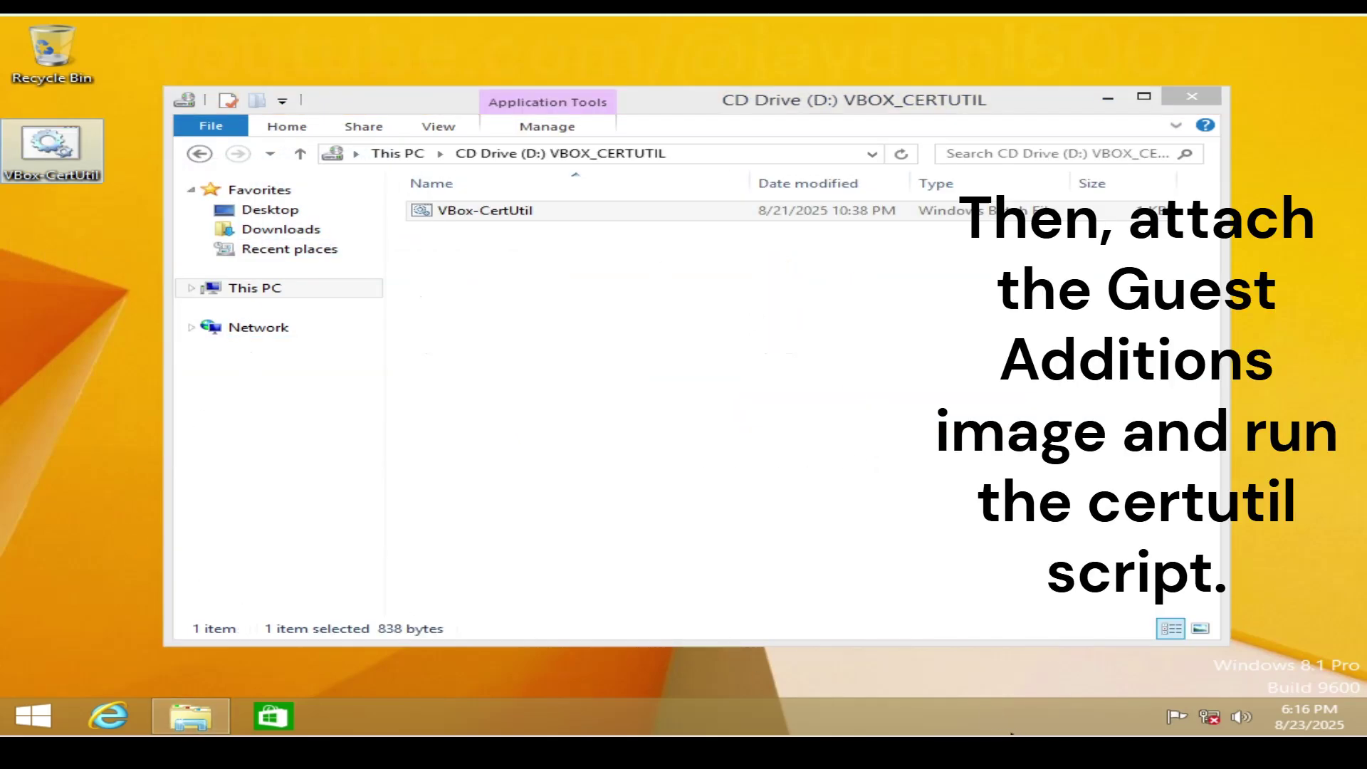
Load VBoxGuestAdditions.iso into the Win8.1 - 2 optical drive and refresh the CD drive folder in the guest
key("alt+Tab")
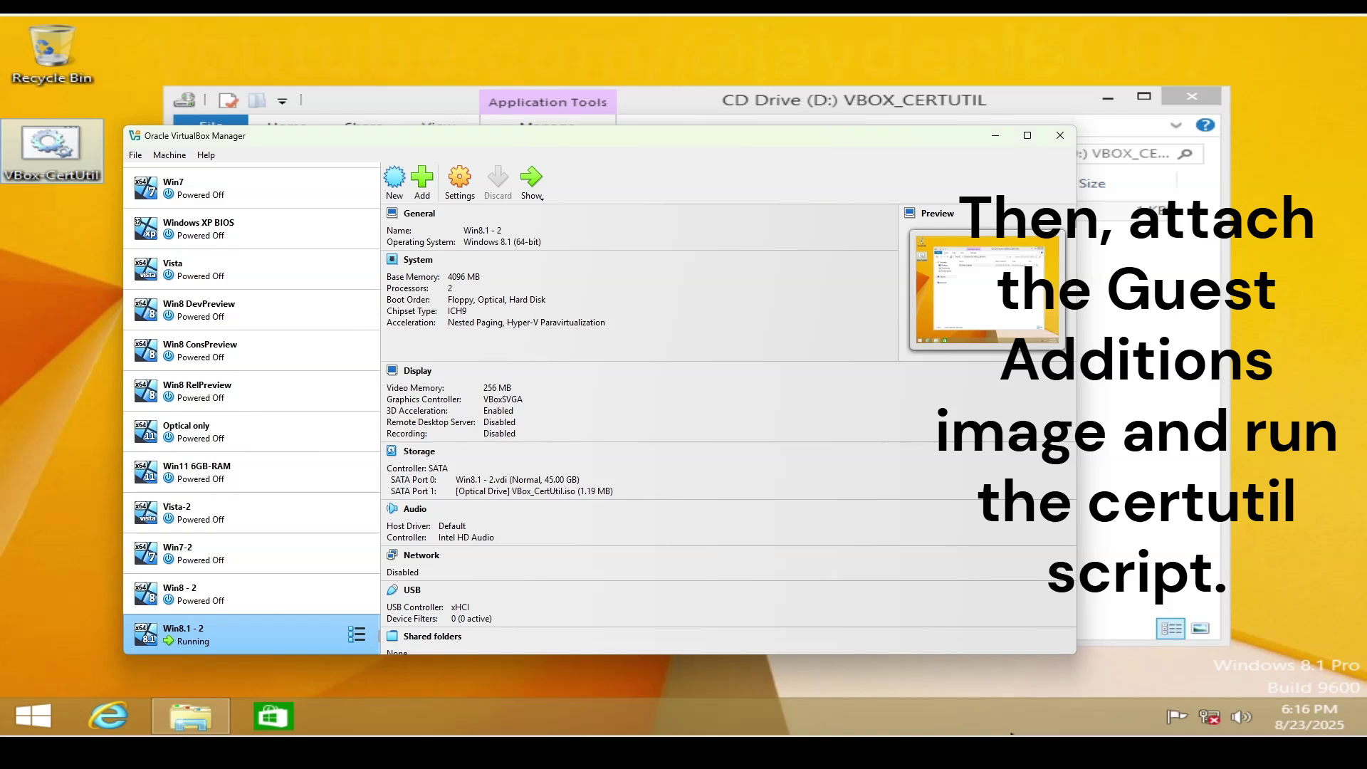
left_click(458, 184)
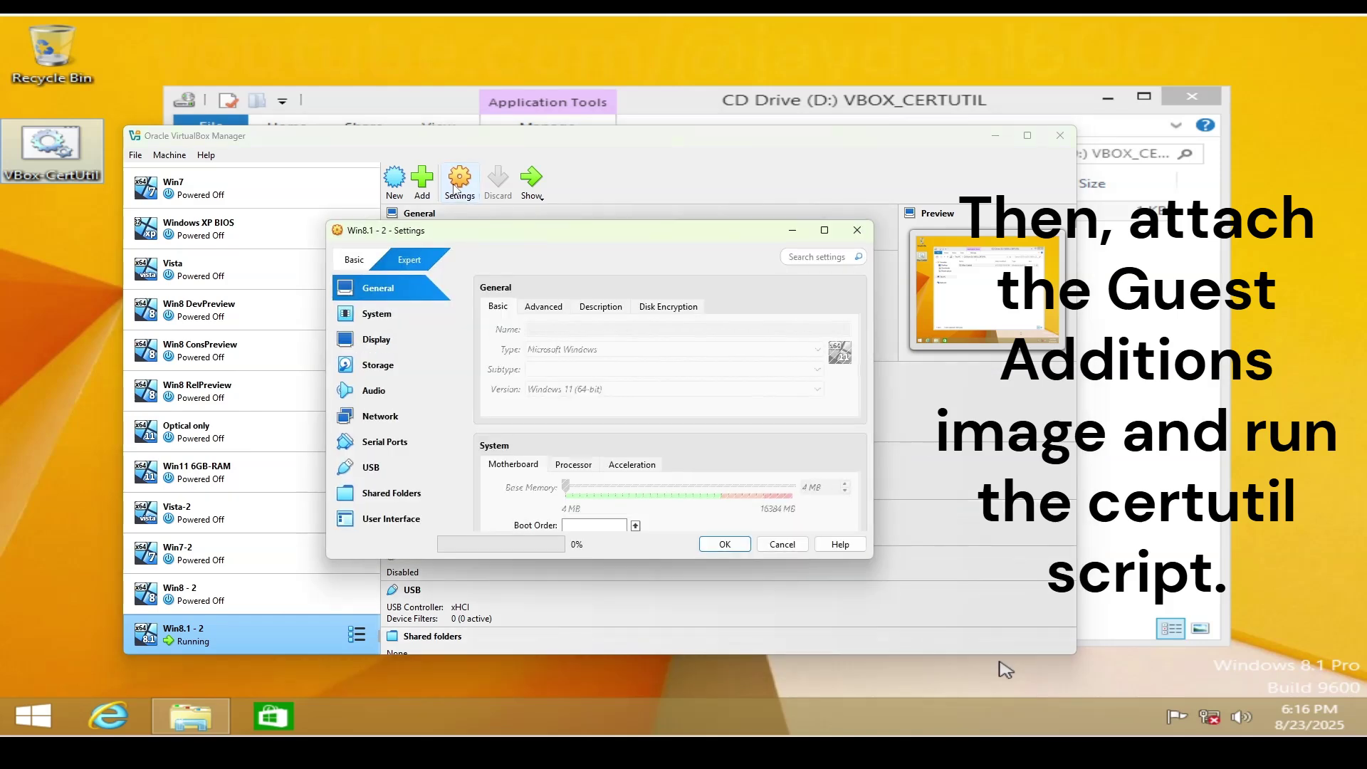
left_click(391, 367)
left_click(553, 357)
left_click(853, 321)
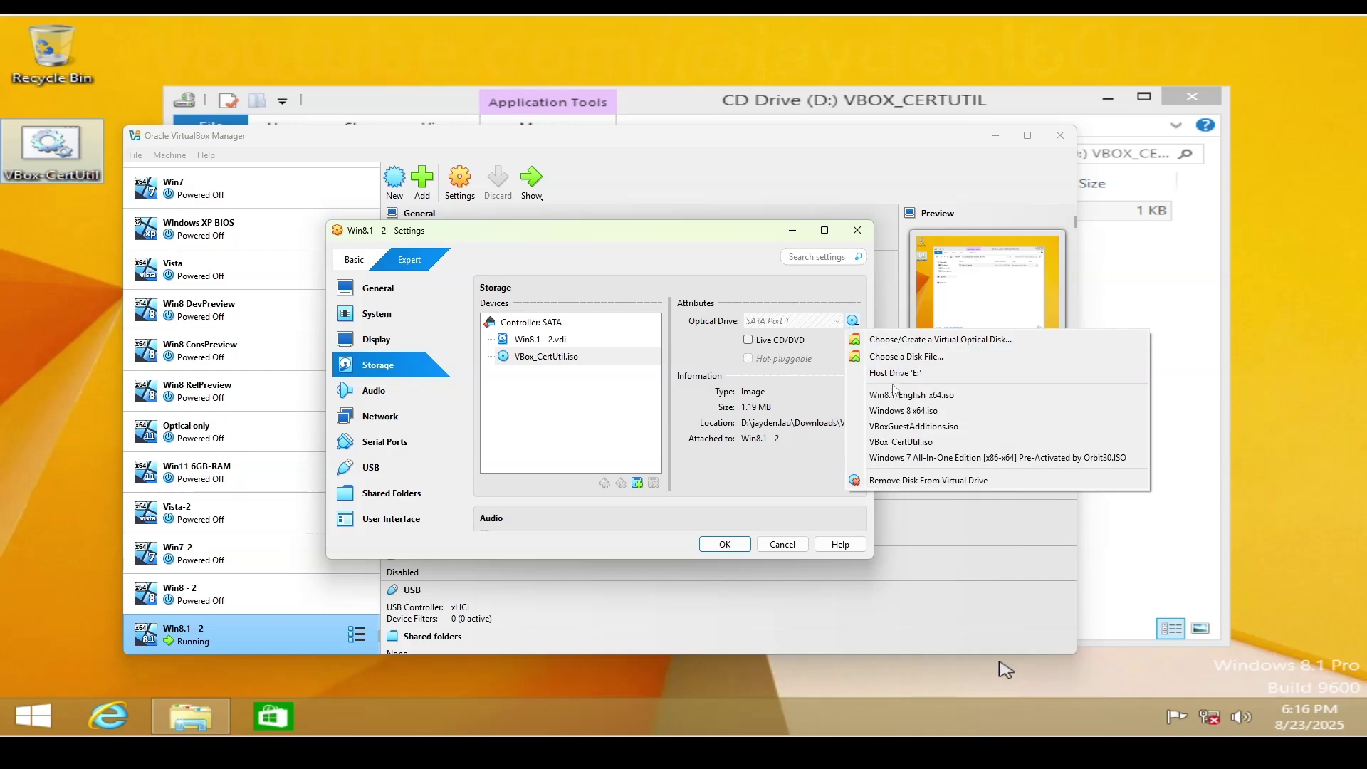
left_click(913, 426)
left_click(724, 544)
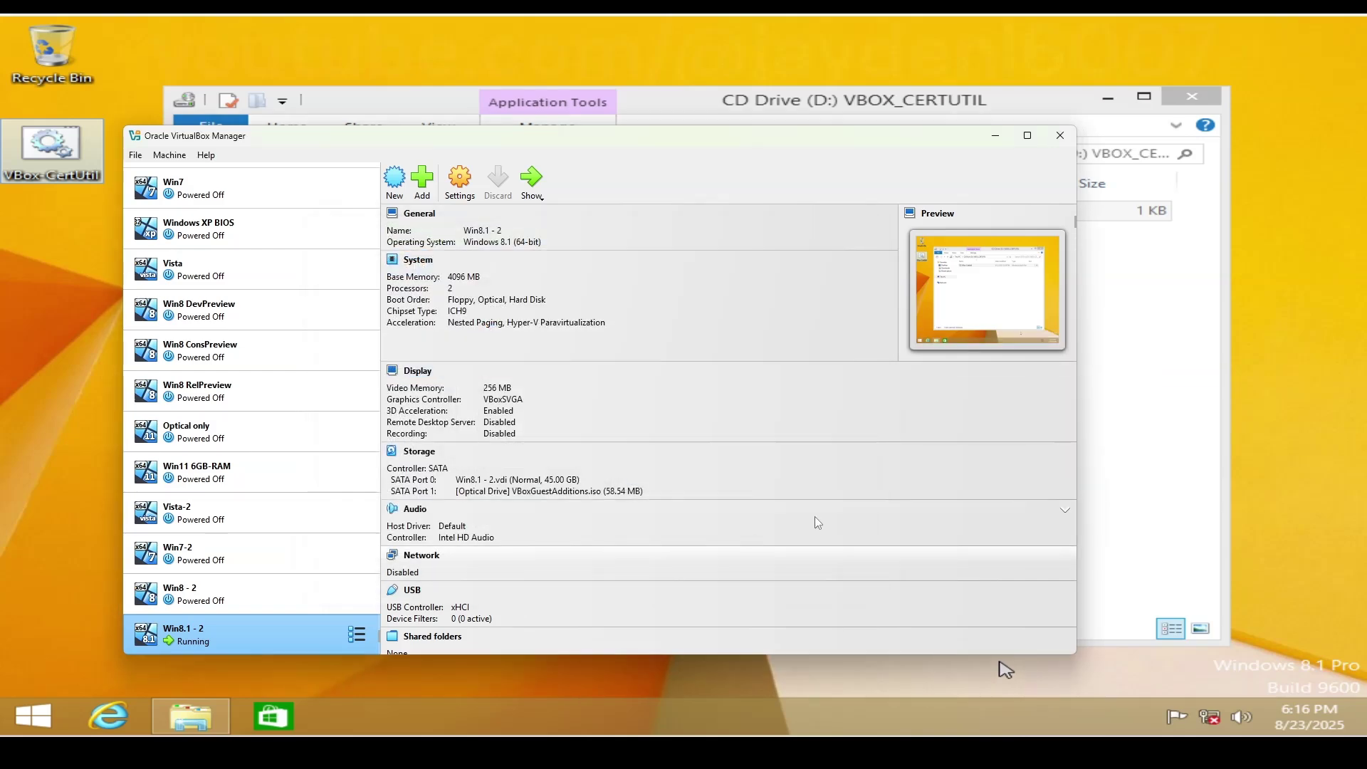
left_click(1142, 489)
right_click(769, 420)
left_click(839, 481)
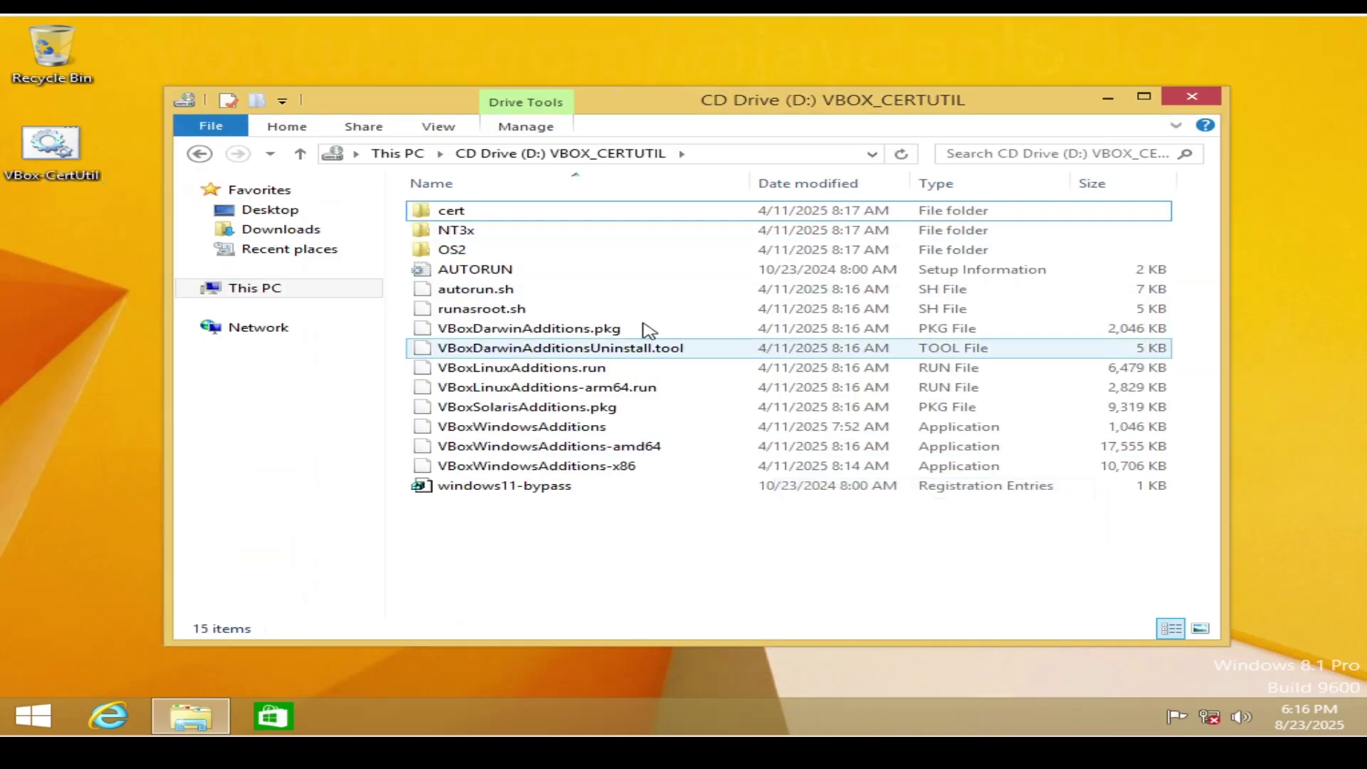
Run the desktop VBox-CertUtil script as administrator and add the certificates from drive D
right_click(40, 168)
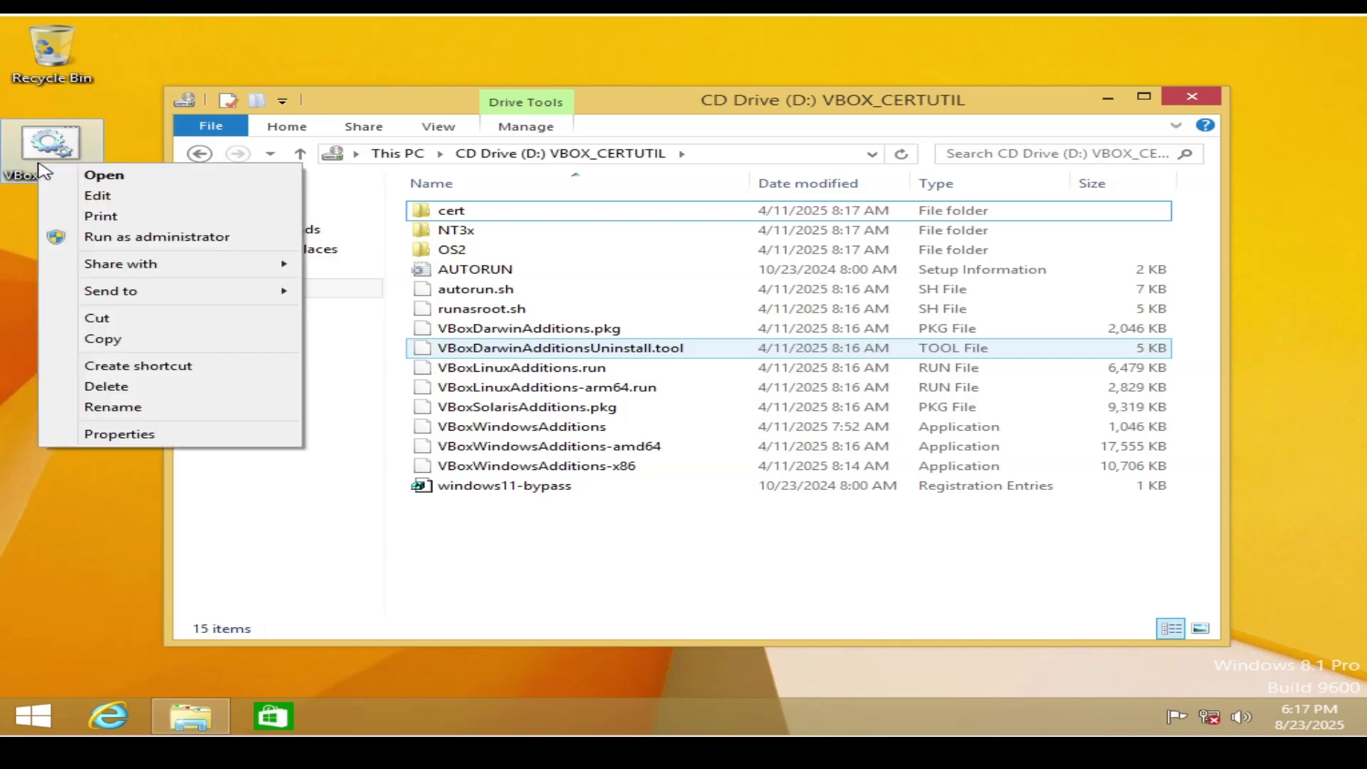
left_click(82, 238)
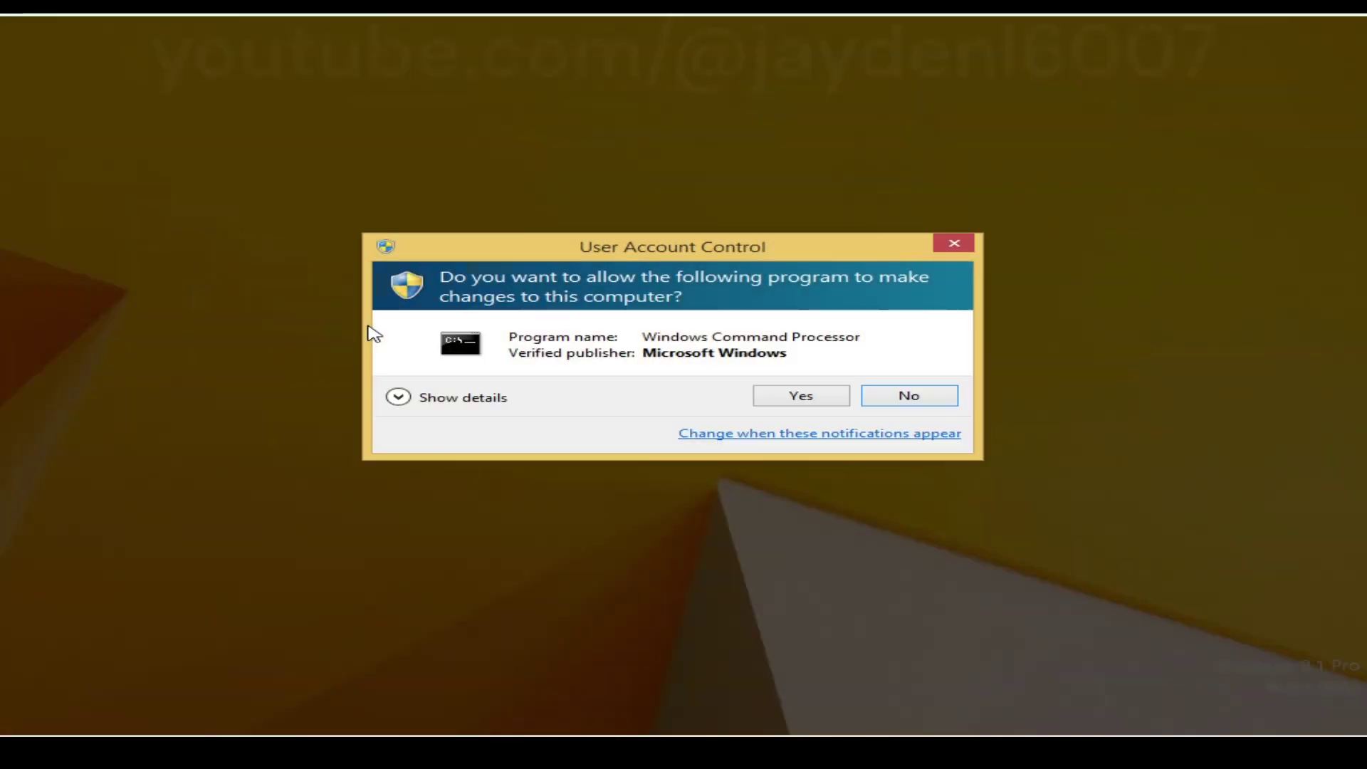
key("Left")
key("Return")
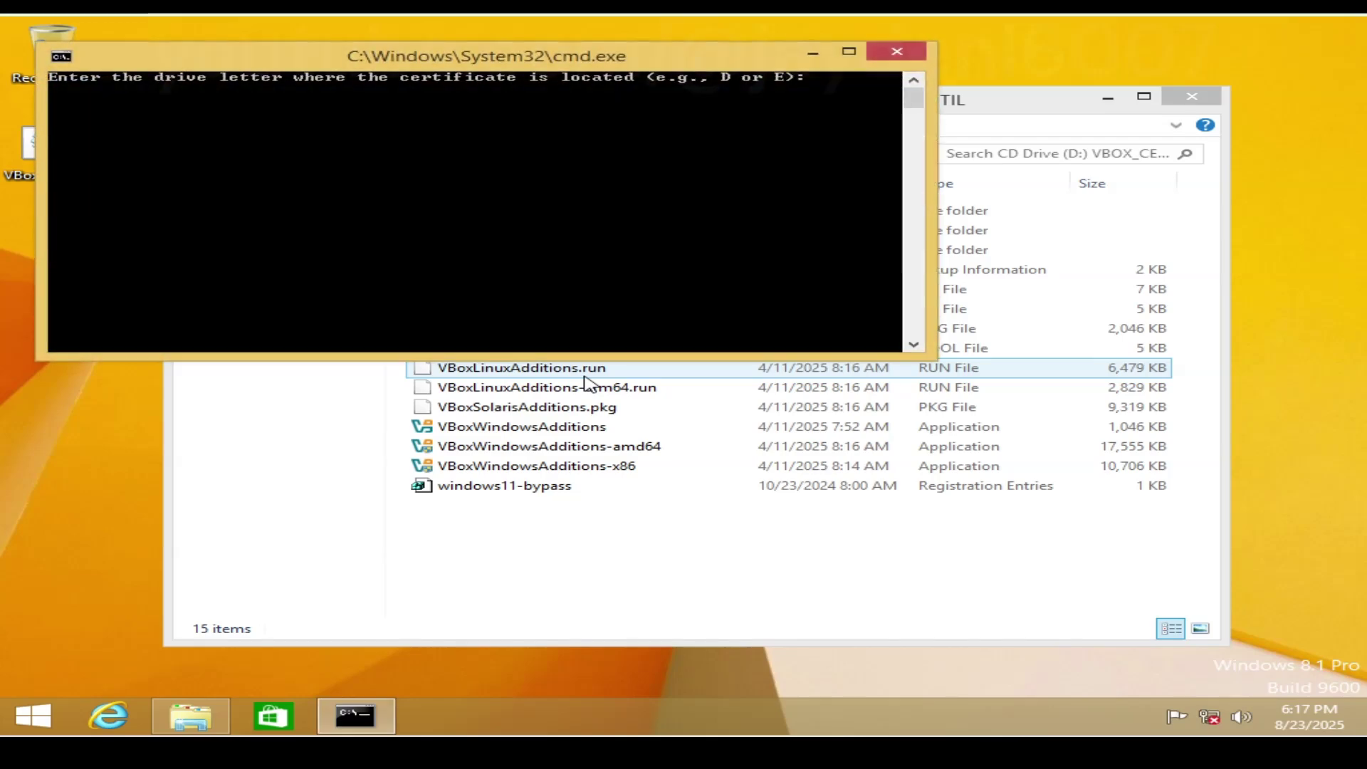
type("D")
key("Return")
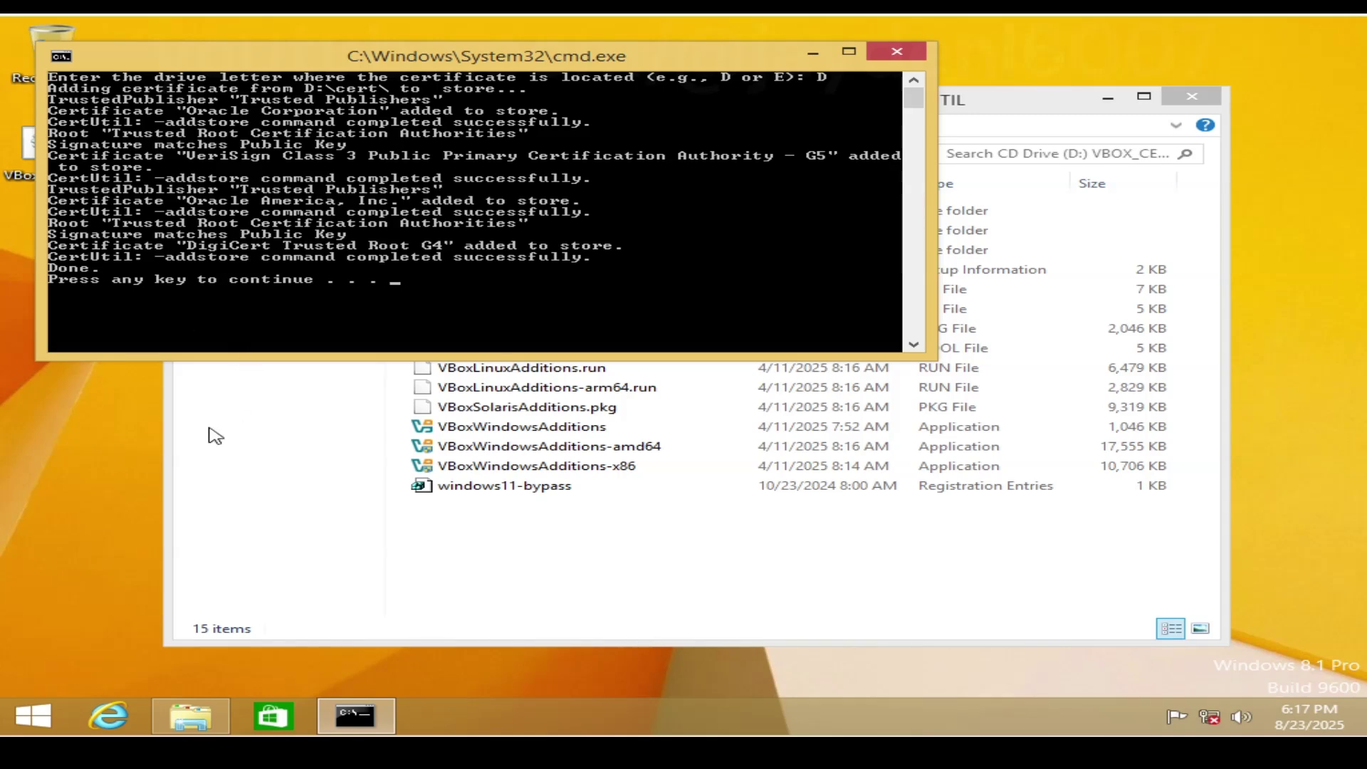
key("Return")
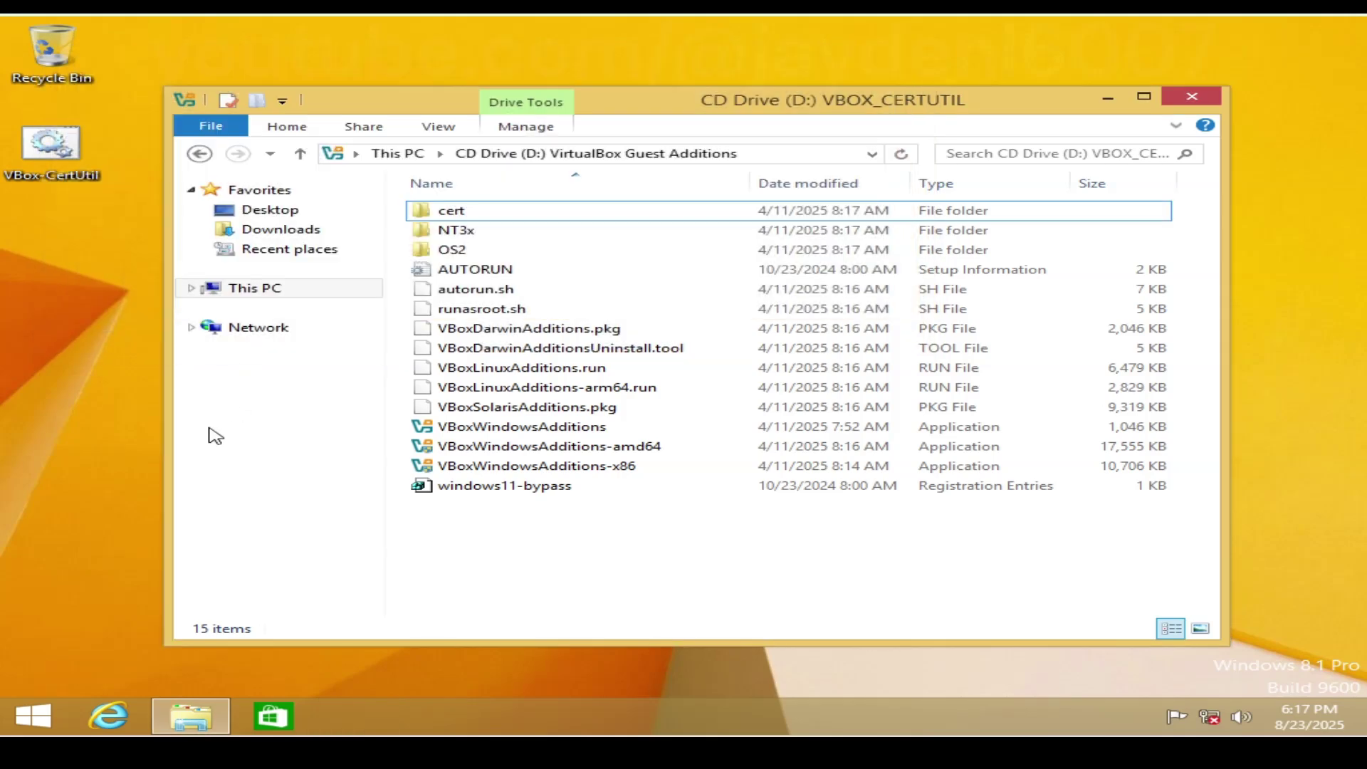
Install Guest Additions 7.1.8 with VBoxWindowsAdditions in the default folder, allow the unverified driver and reboot Windows 8.1
double_click(582, 429)
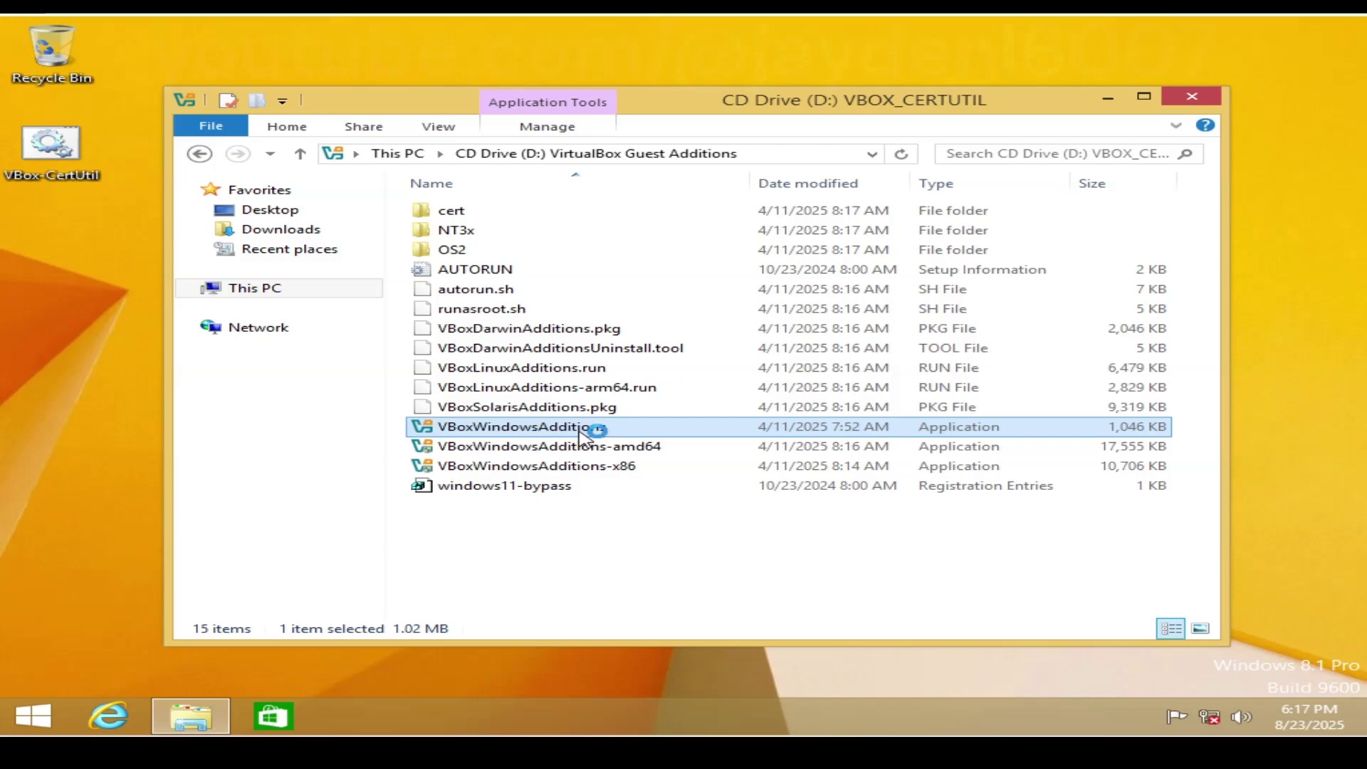
key("Return")
left_click(832, 512)
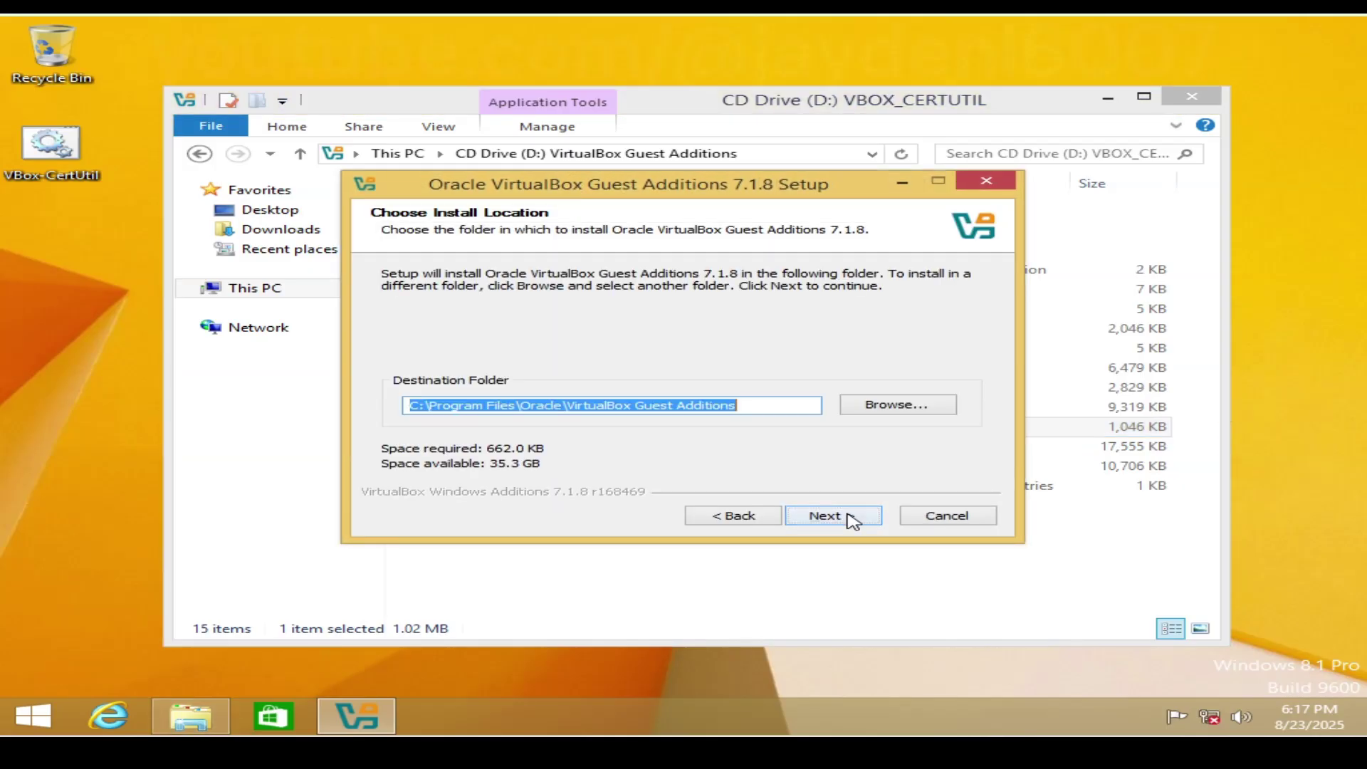
left_click(849, 517)
left_click(849, 517)
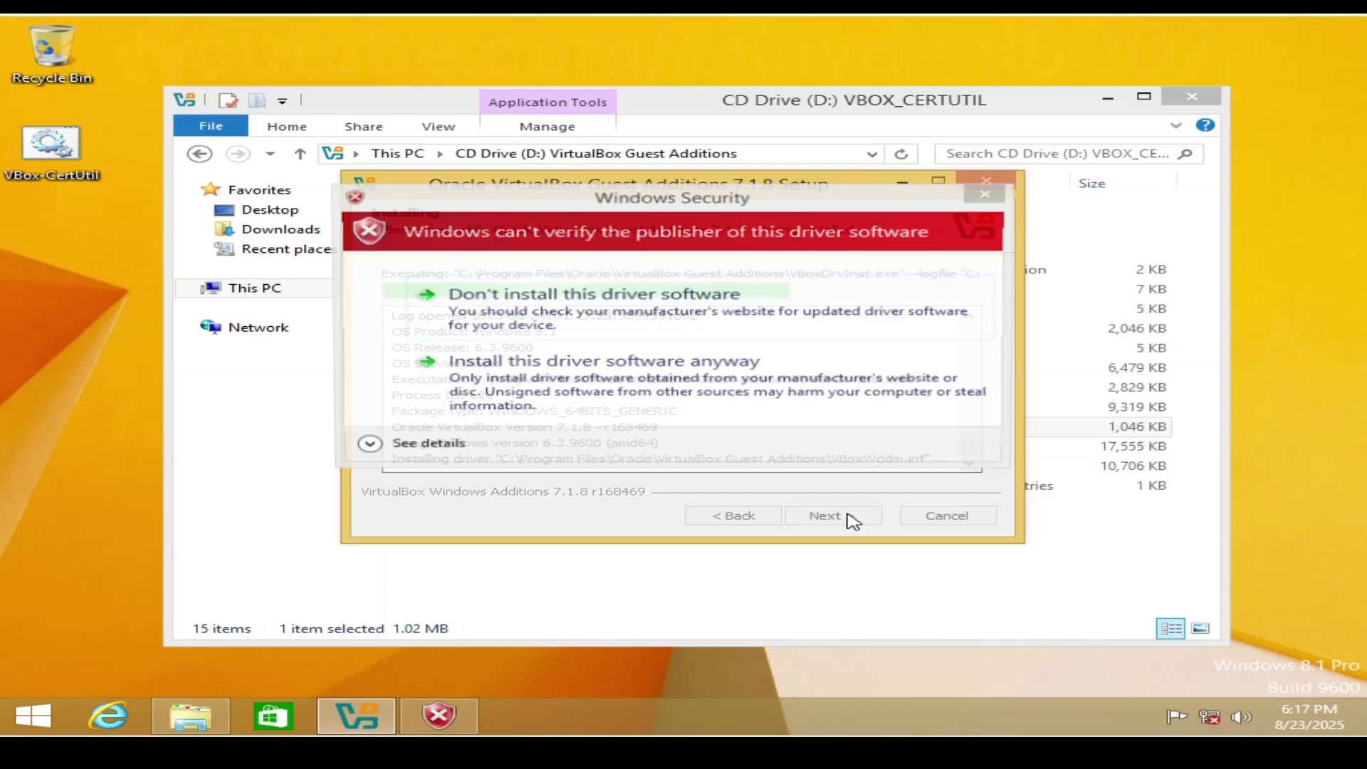
left_click(847, 390)
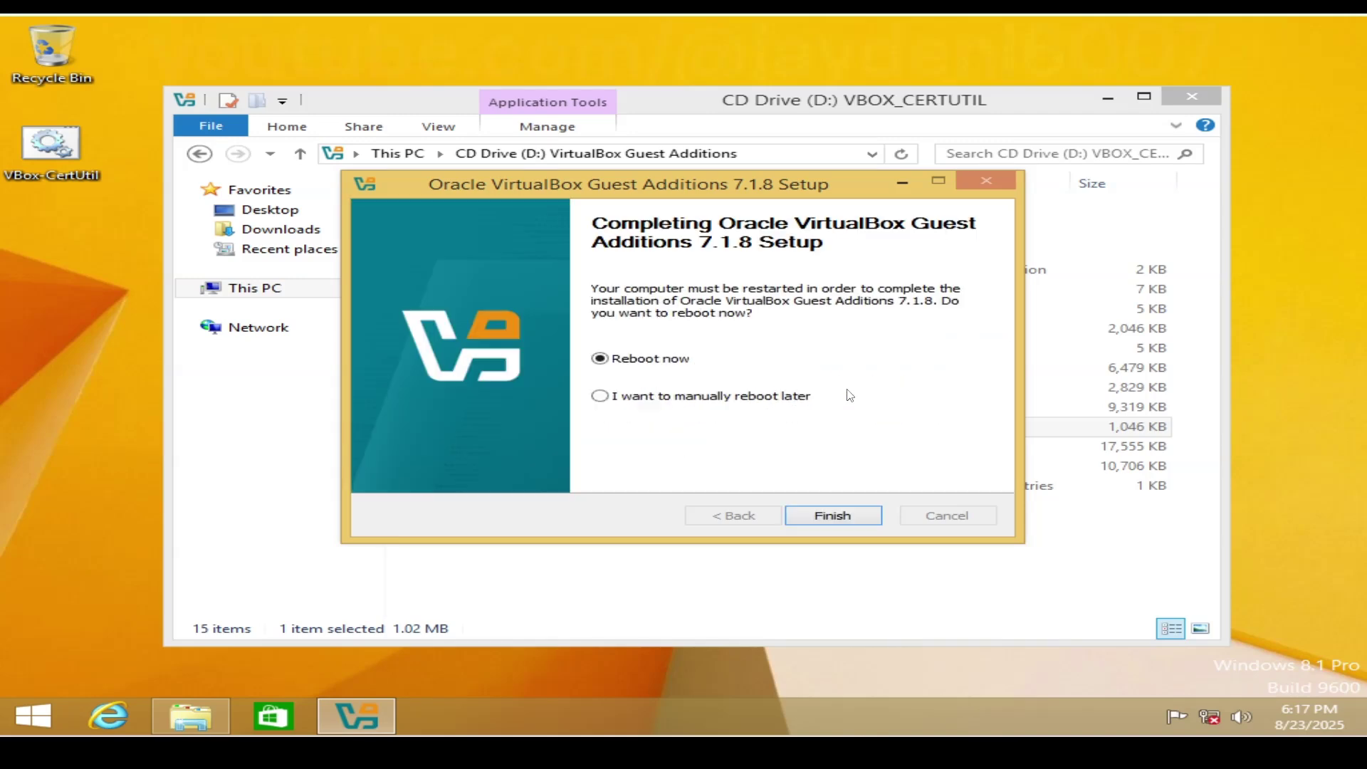
left_click(848, 522)
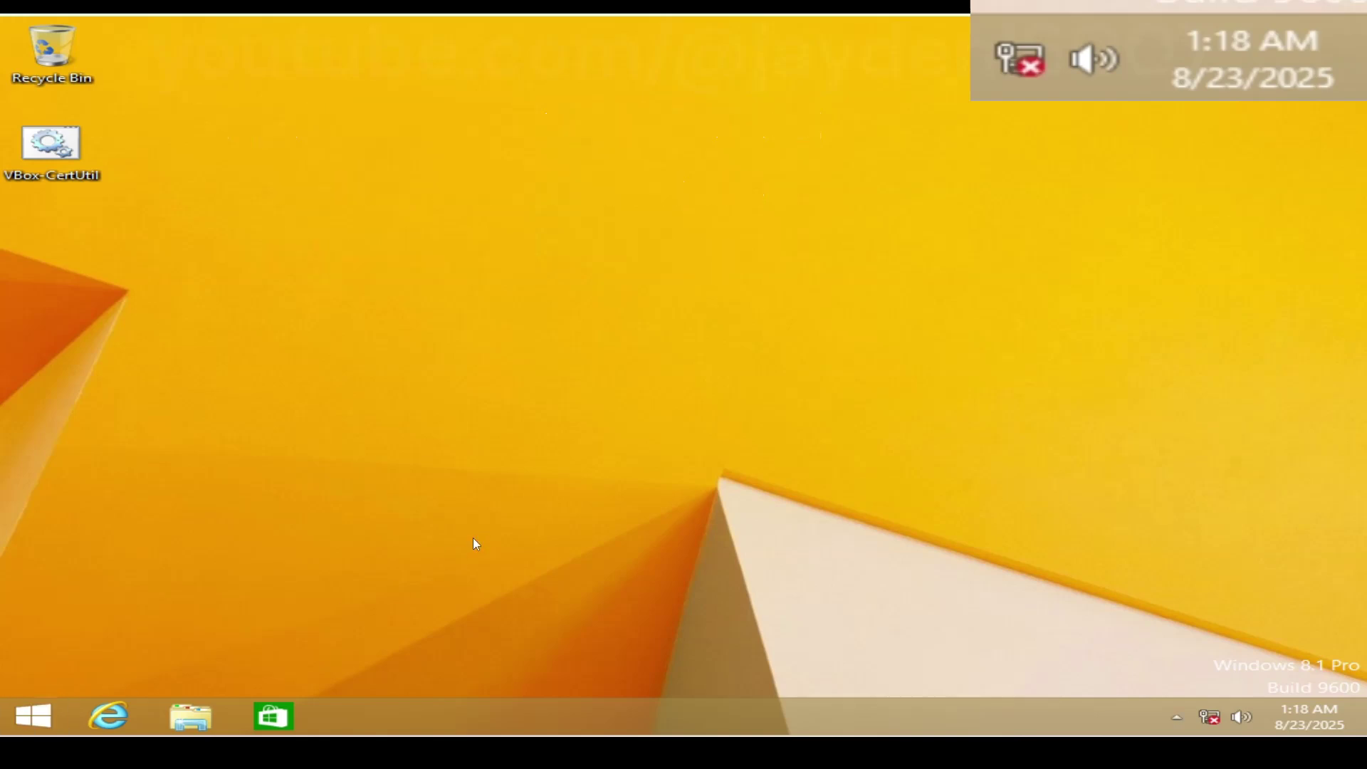
key("super")
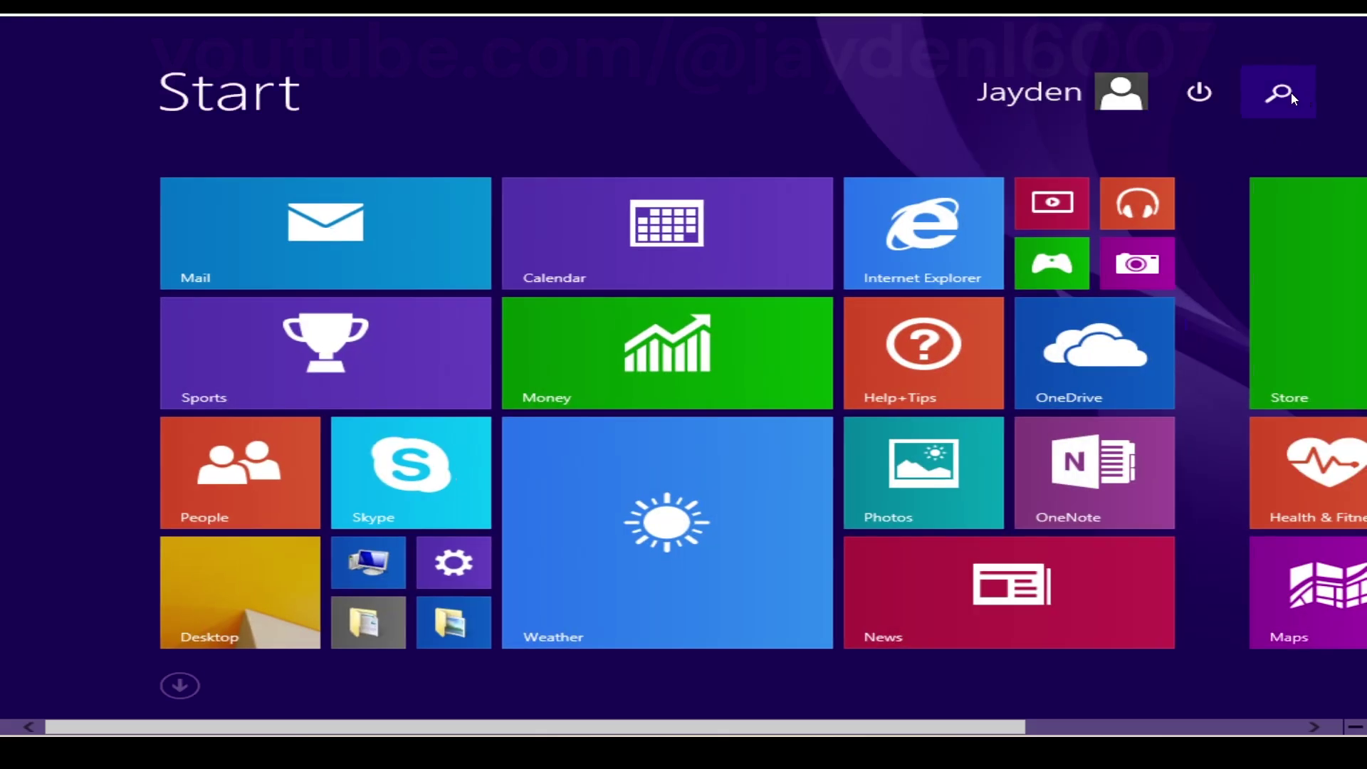
left_click(1292, 93)
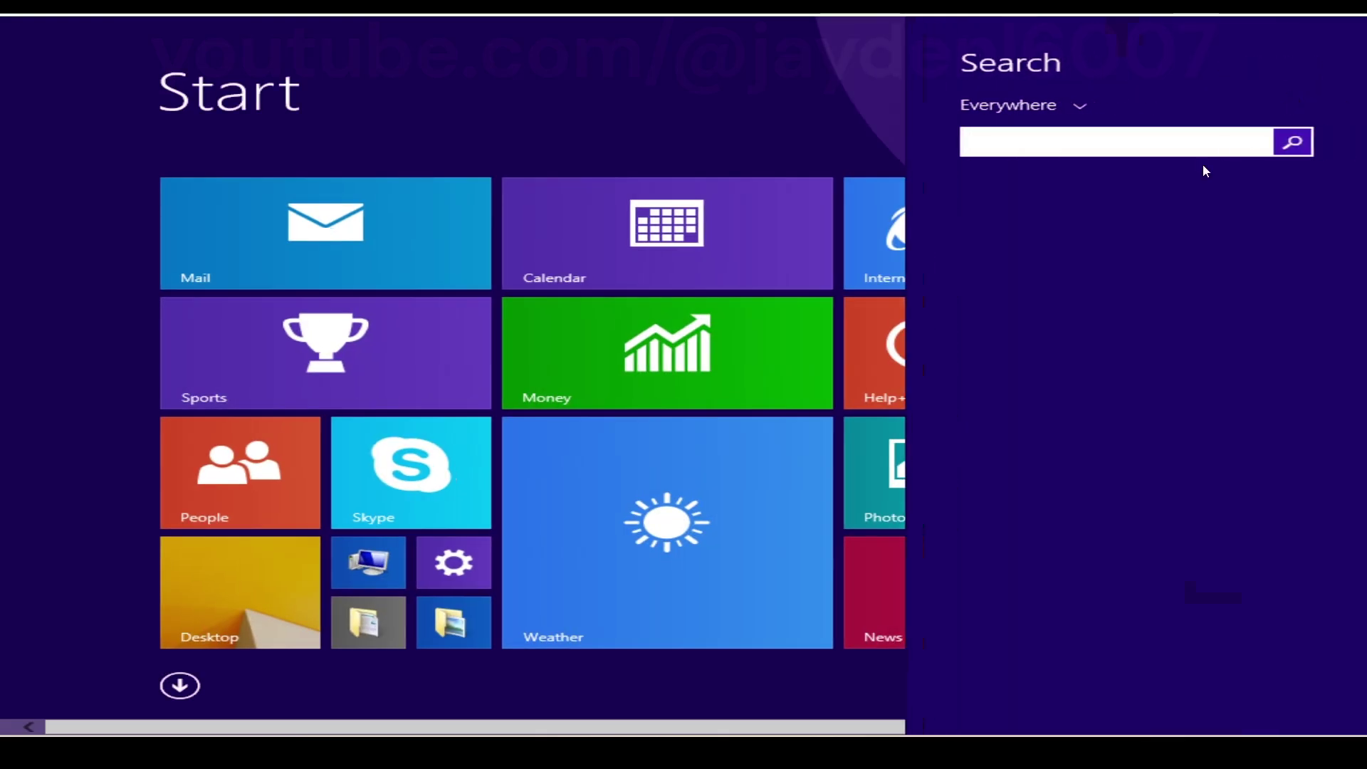
key("Escape")
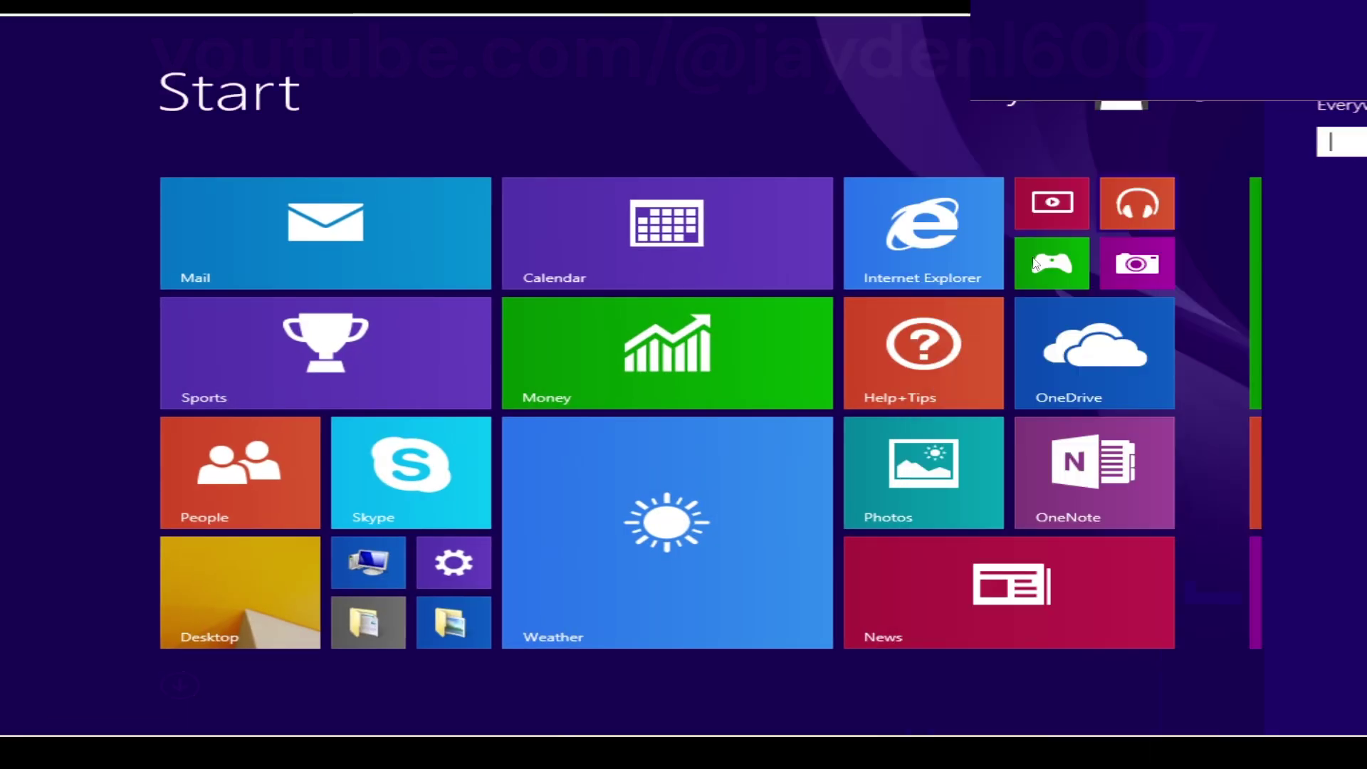
key("Escape")
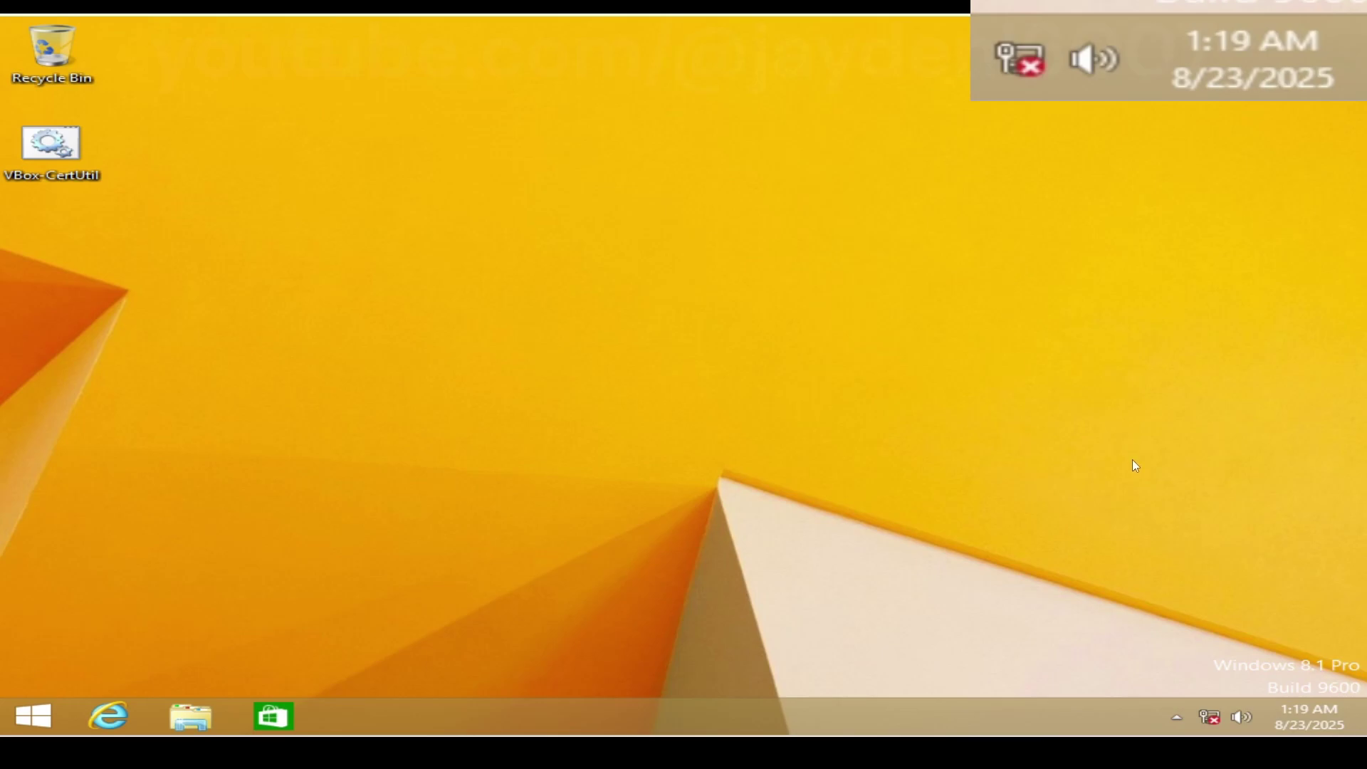
Open the Time and language section of the Windows 8.1 PC settings
key("super+c")
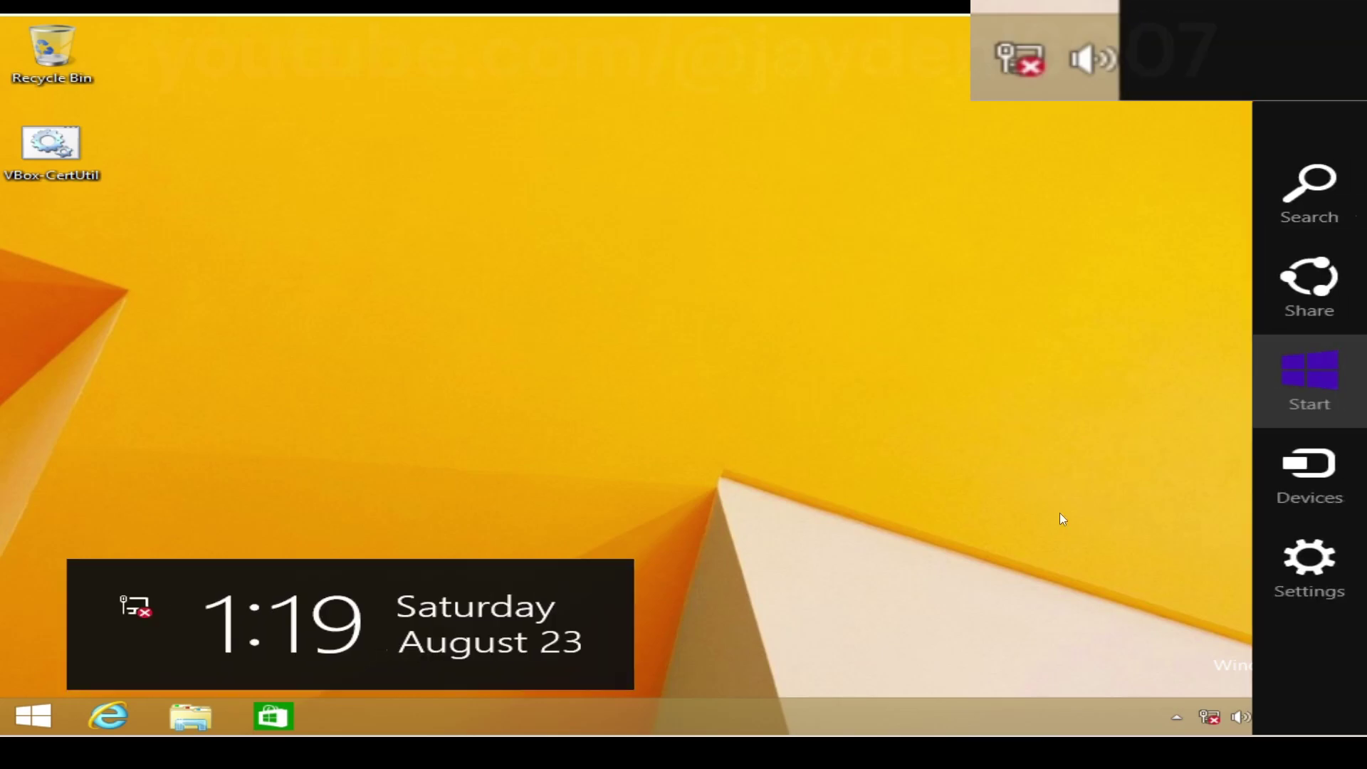
key("super")
key("Escape")
key("super+c")
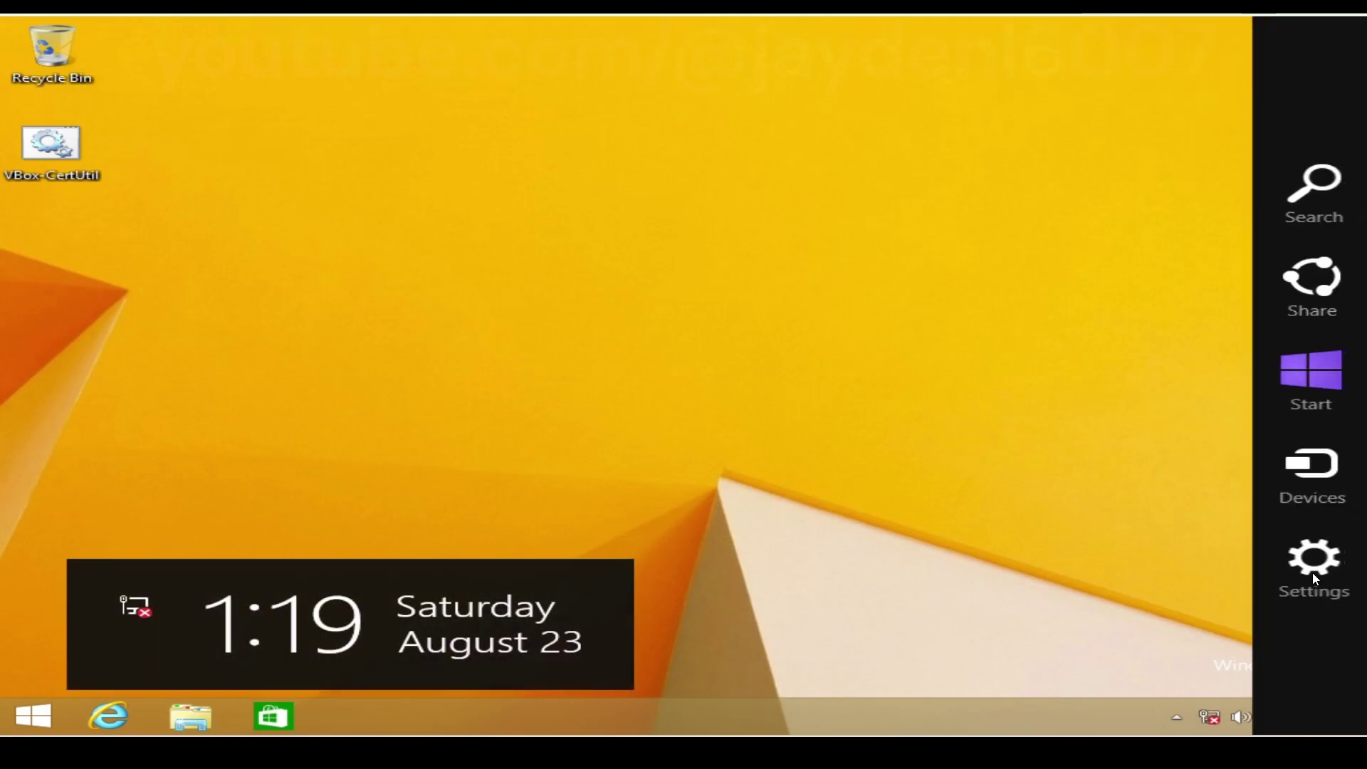
left_click(1313, 570)
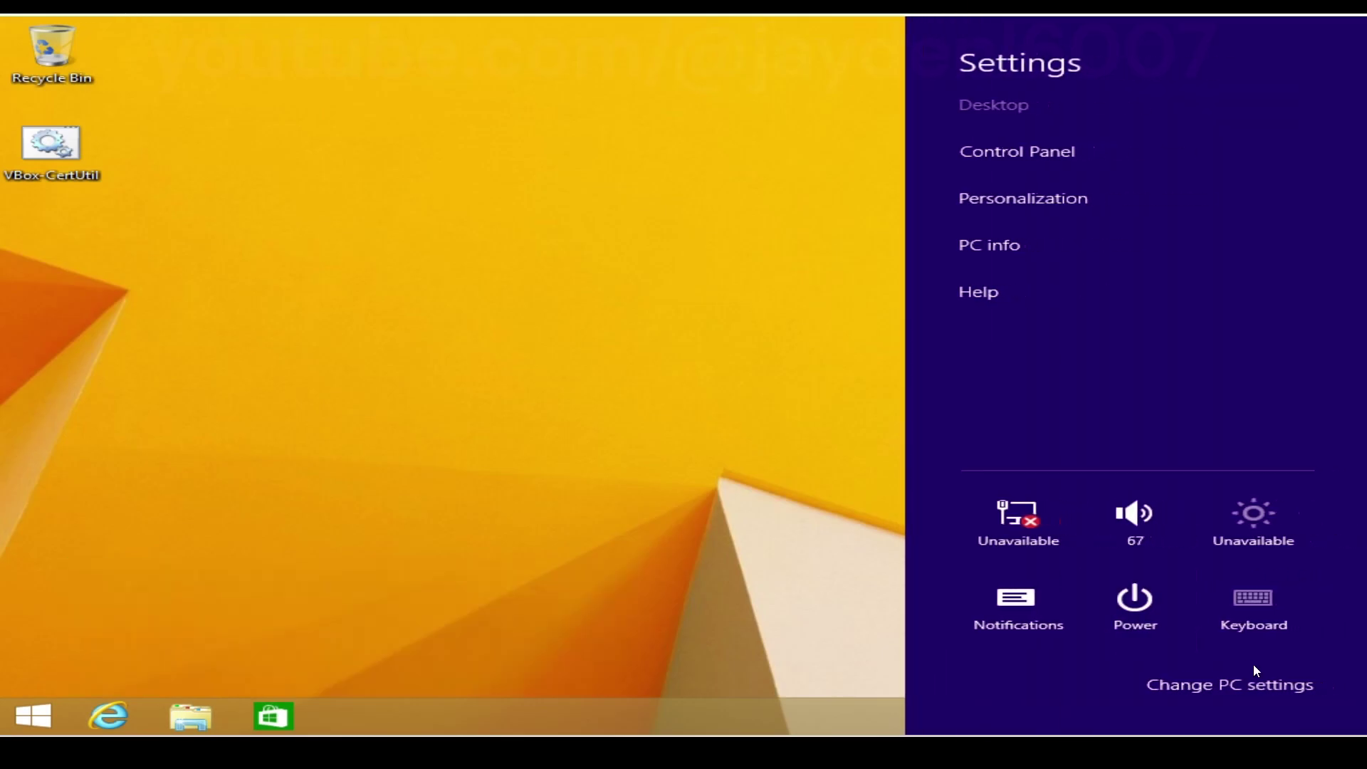
left_click(1261, 682)
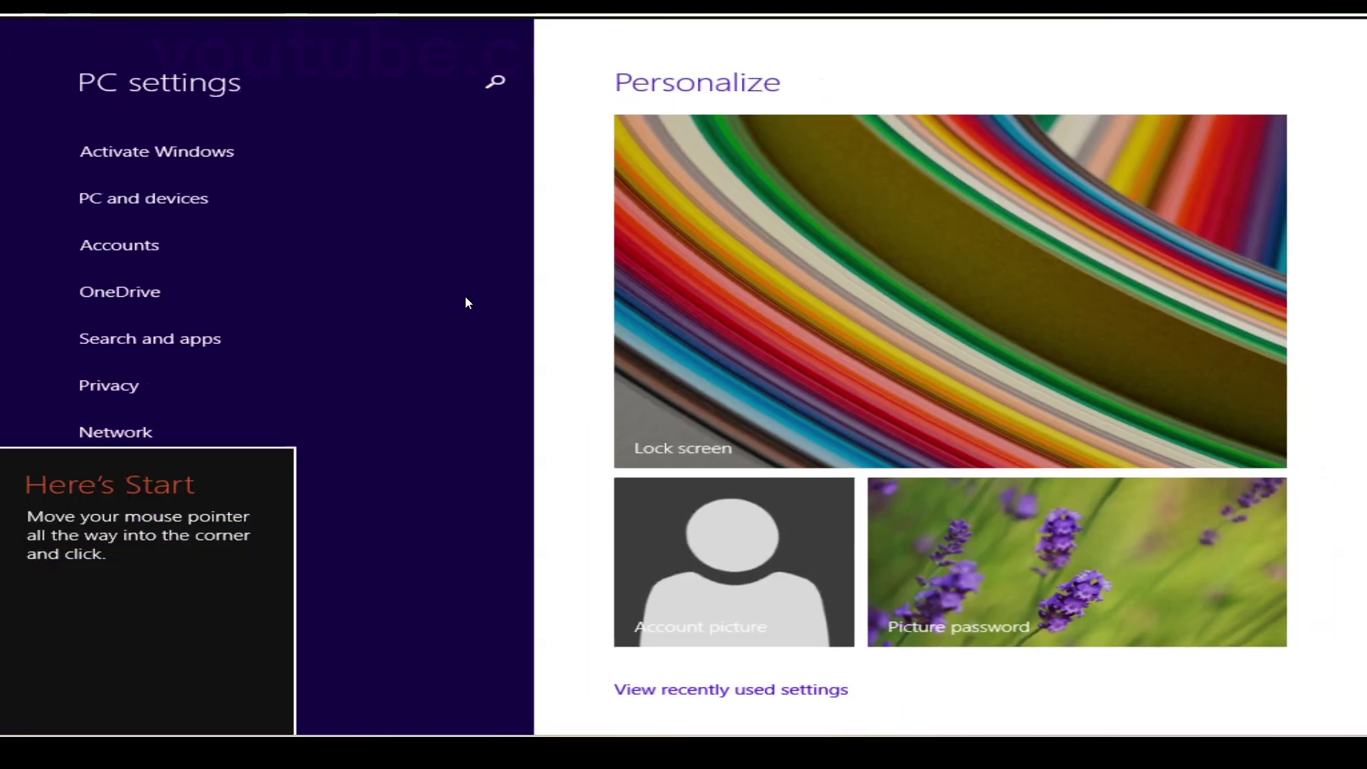
left_click(143, 626)
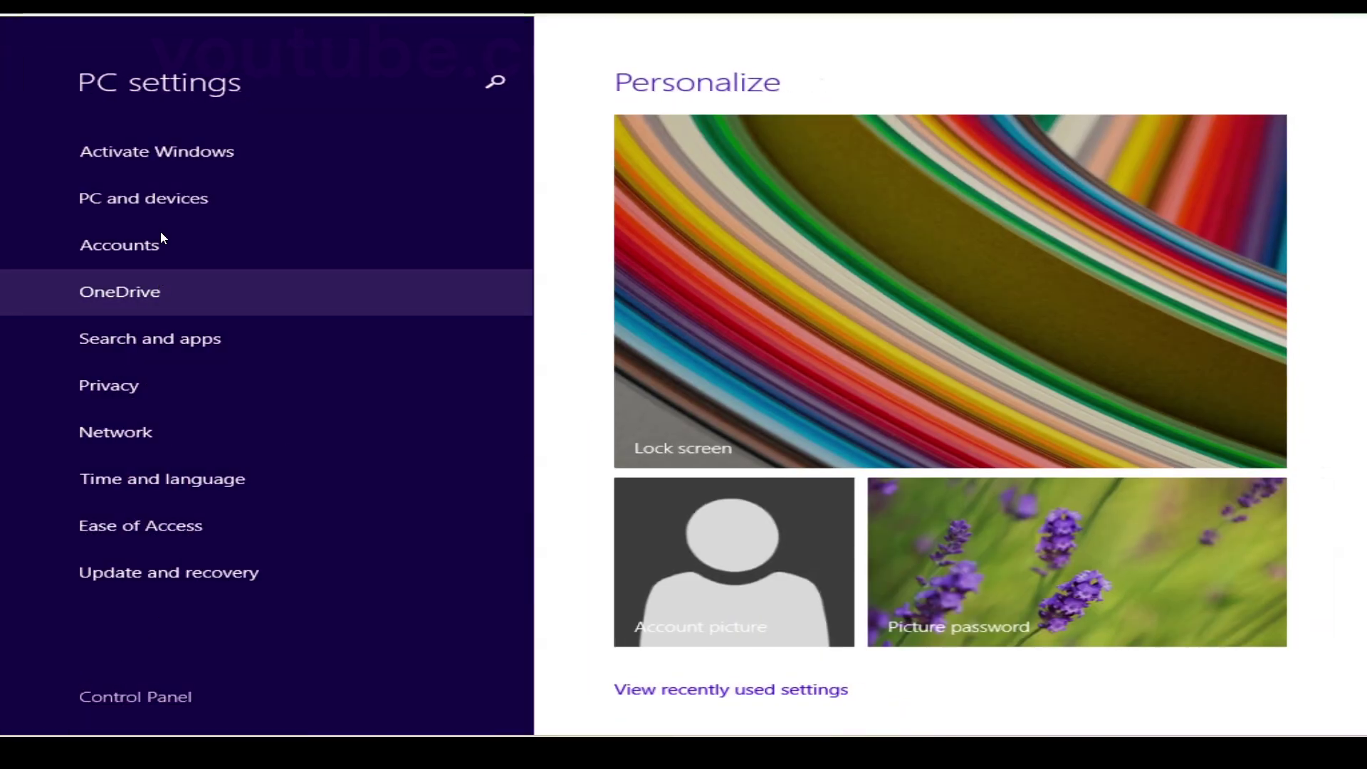
left_click(139, 472)
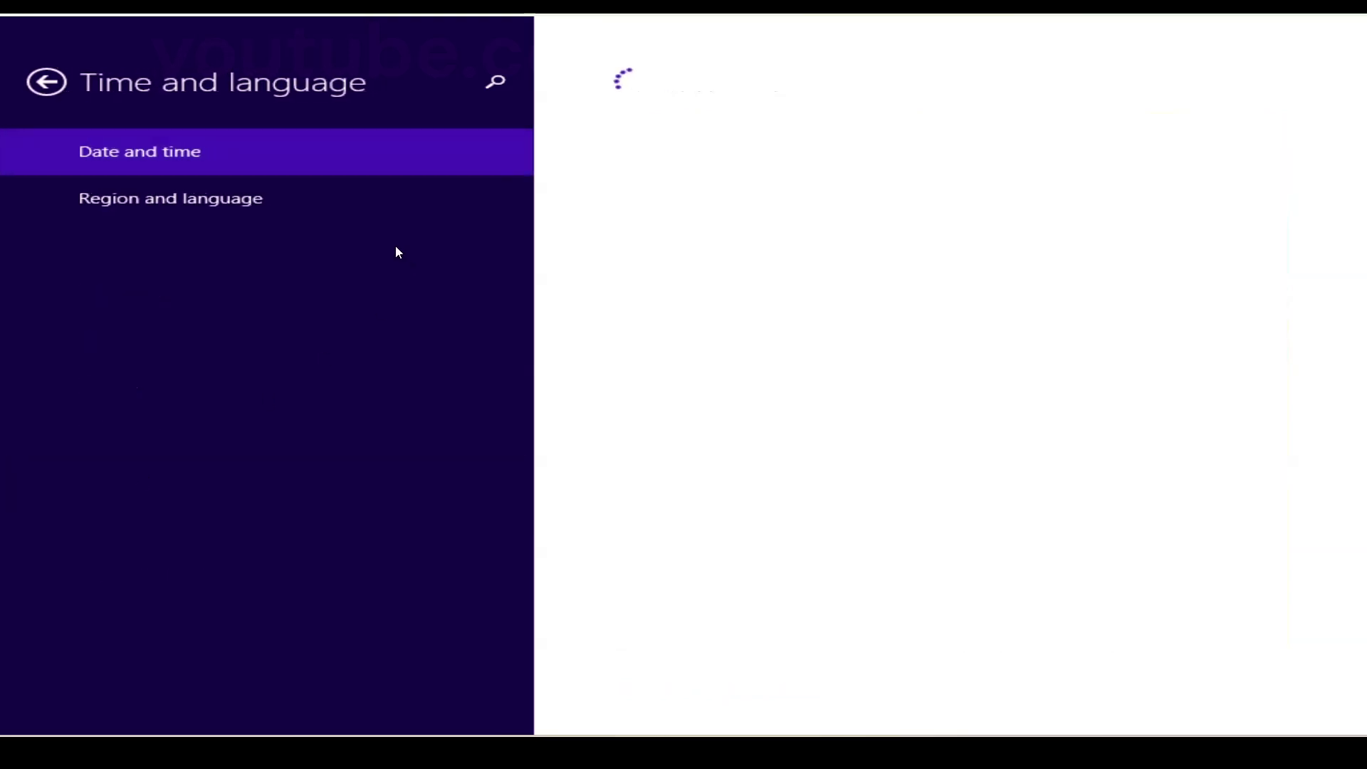
Set the Windows 8.1 time zone to (UTC+10:00) Canberra, Melbourne, Sydney and close PC settings
left_click(694, 340)
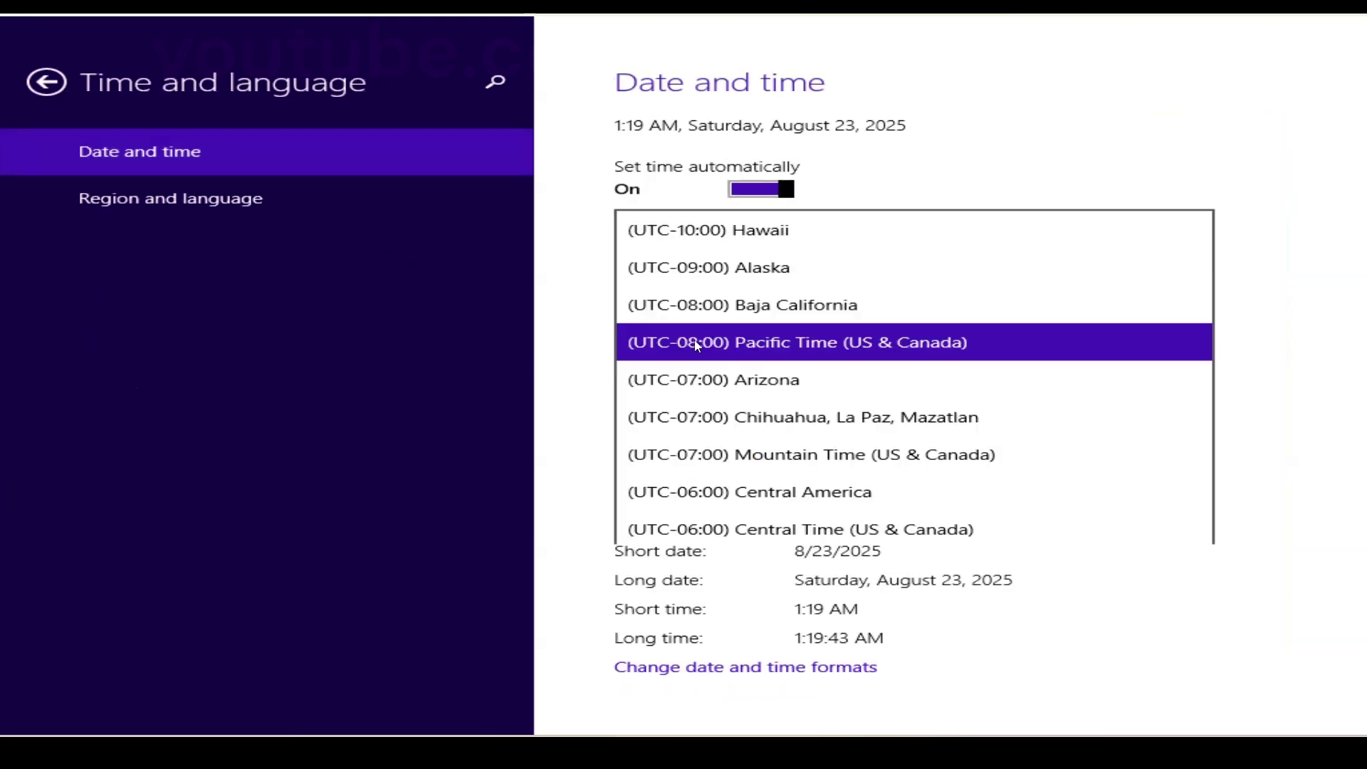
scroll(725, 416, "down", 12)
scroll(722, 435, "down", 15)
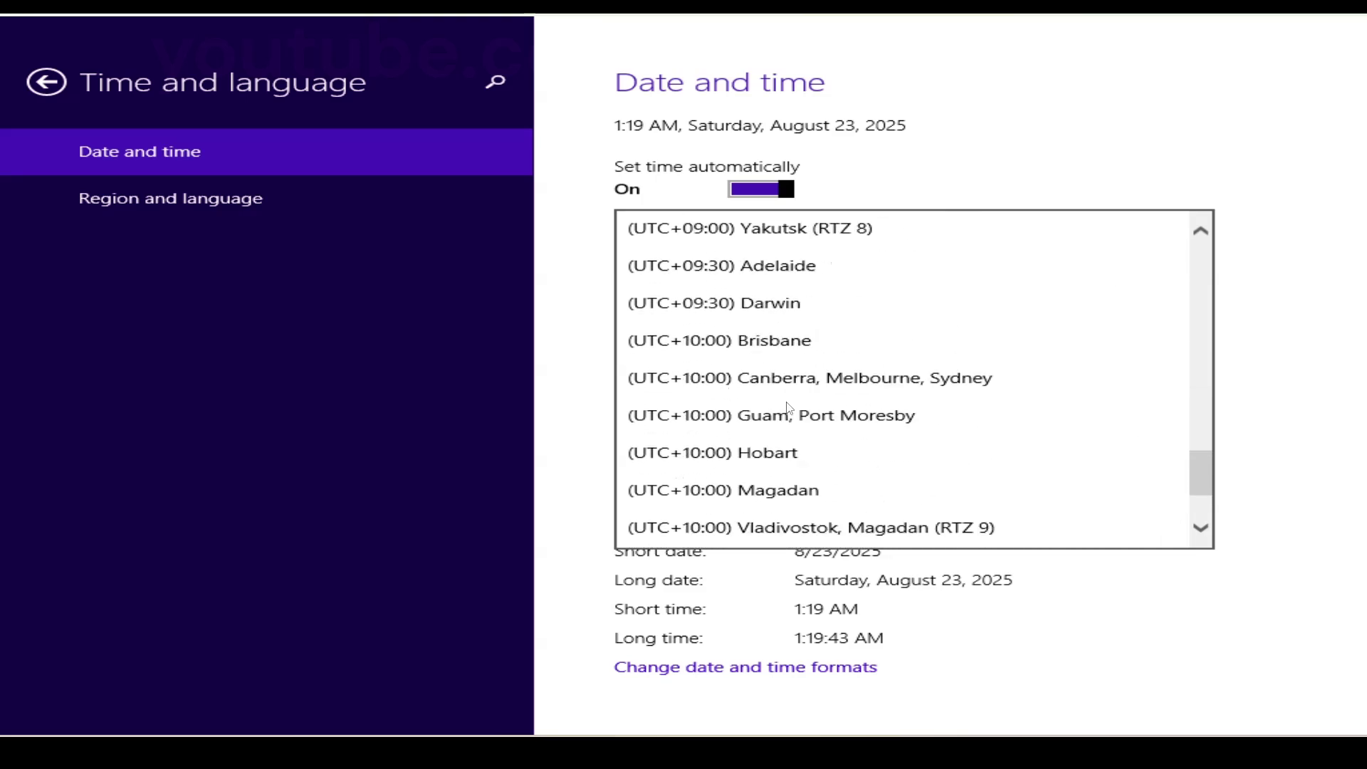
left_click(820, 375)
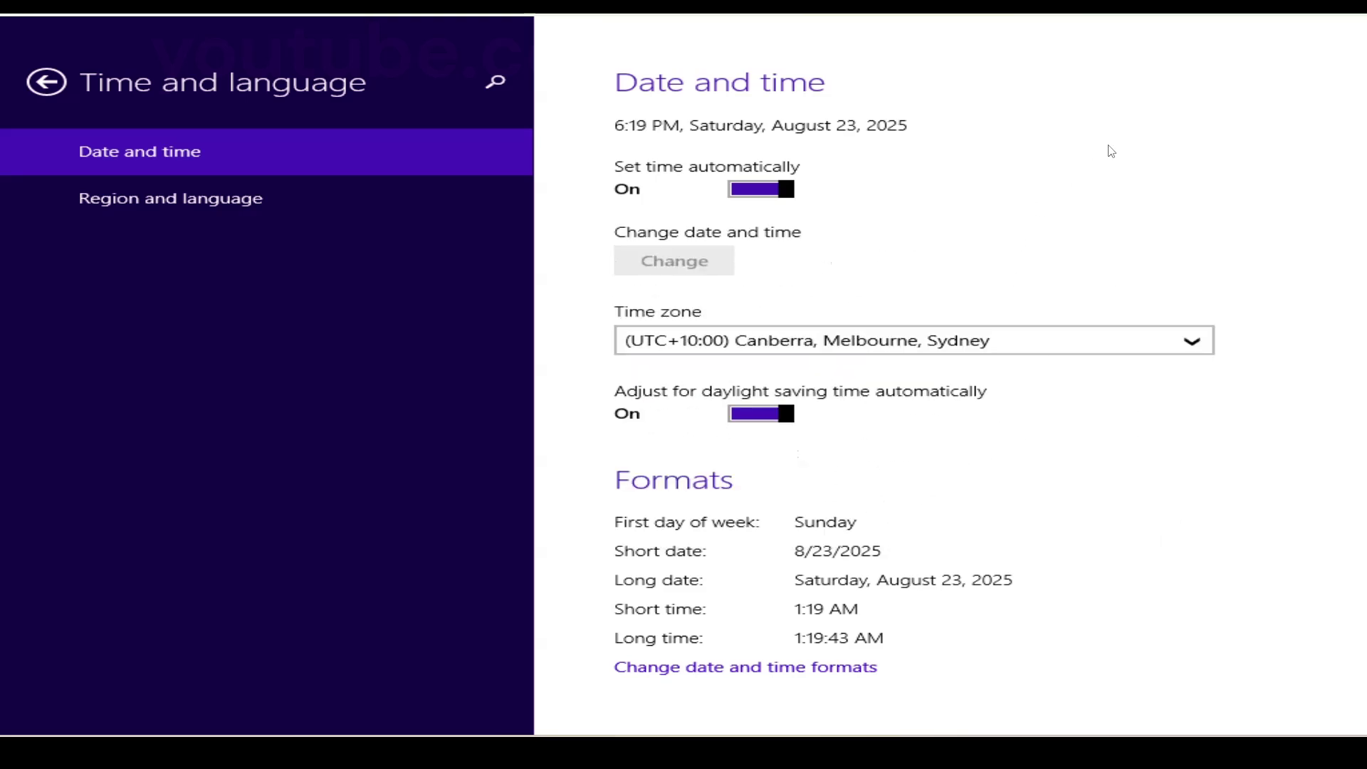
left_click(1348, 29)
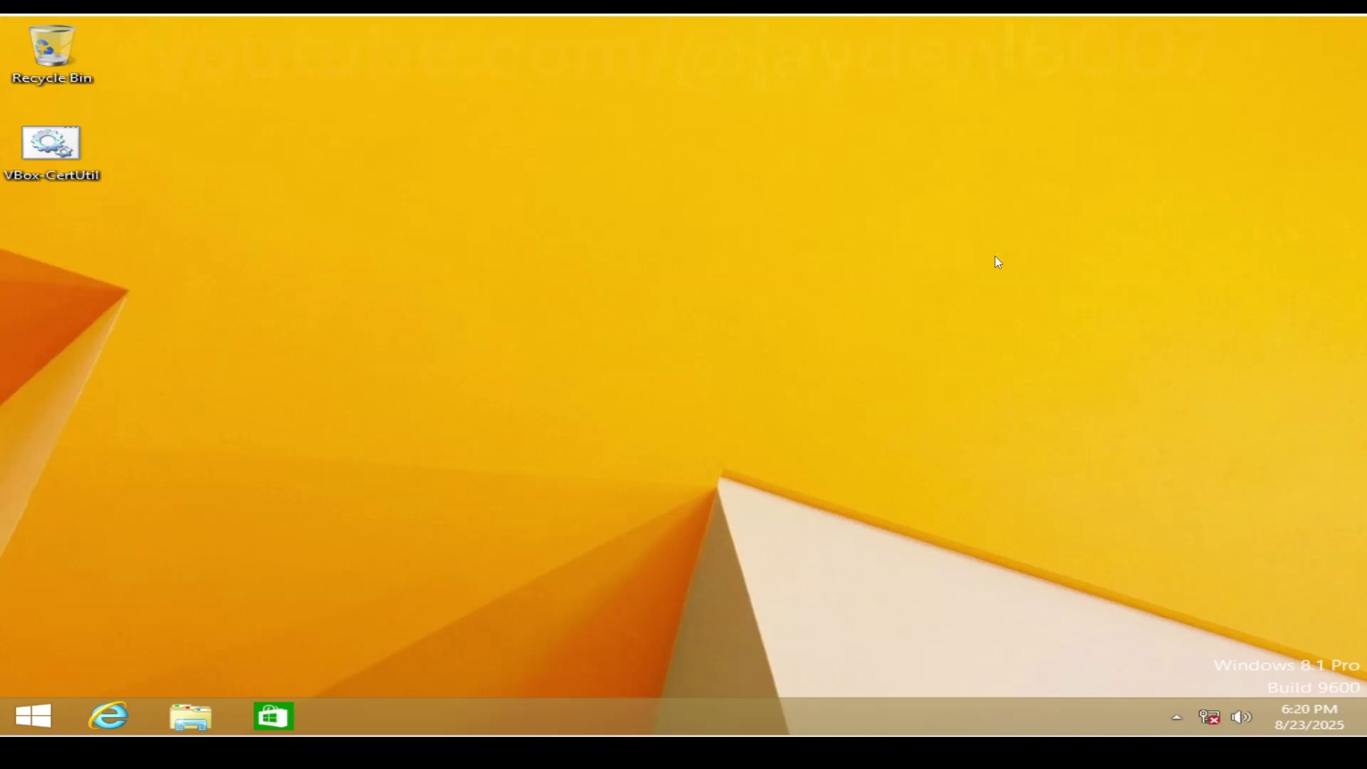
Leave full-screen mode and resize Virtual Screen 1 of the Windows 8.1 machine to 1920x1080
key("ctrl+f")
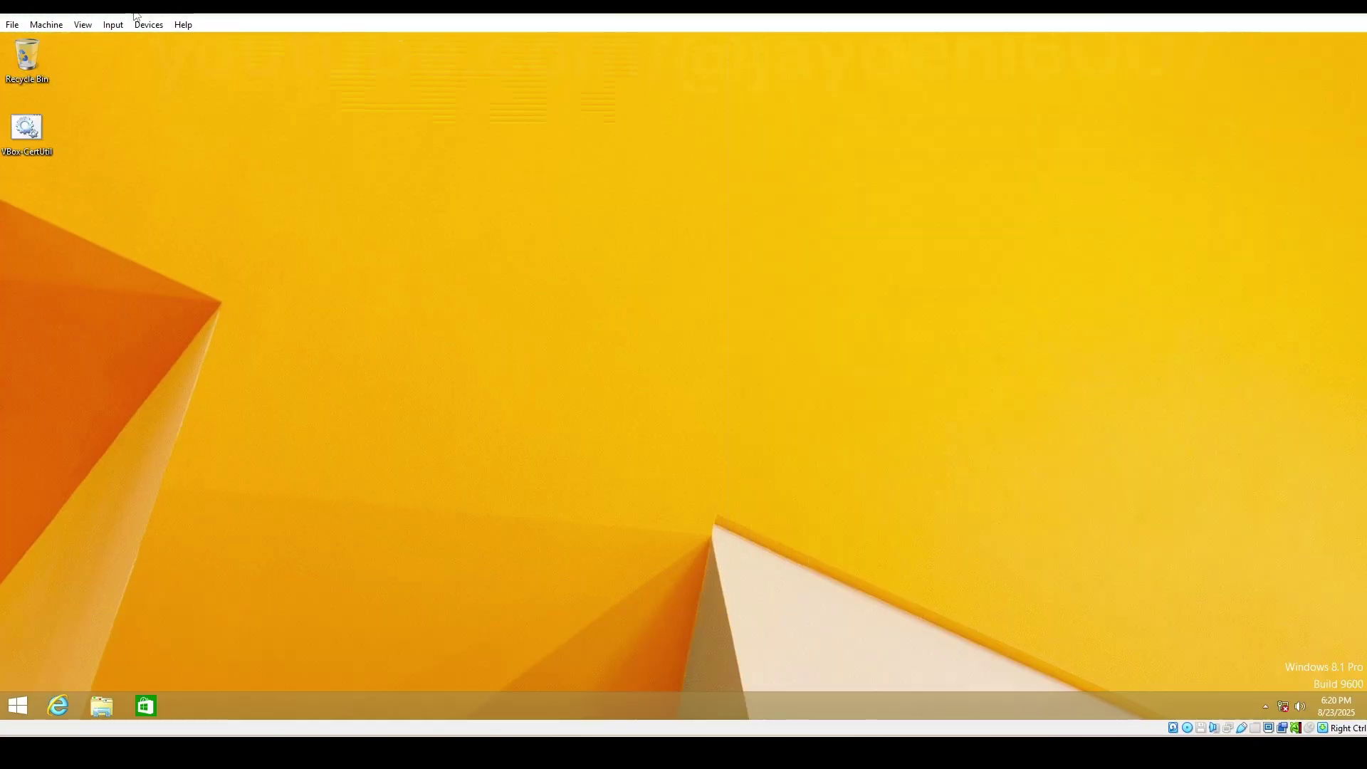
left_click(83, 24)
mouse_move(144, 218)
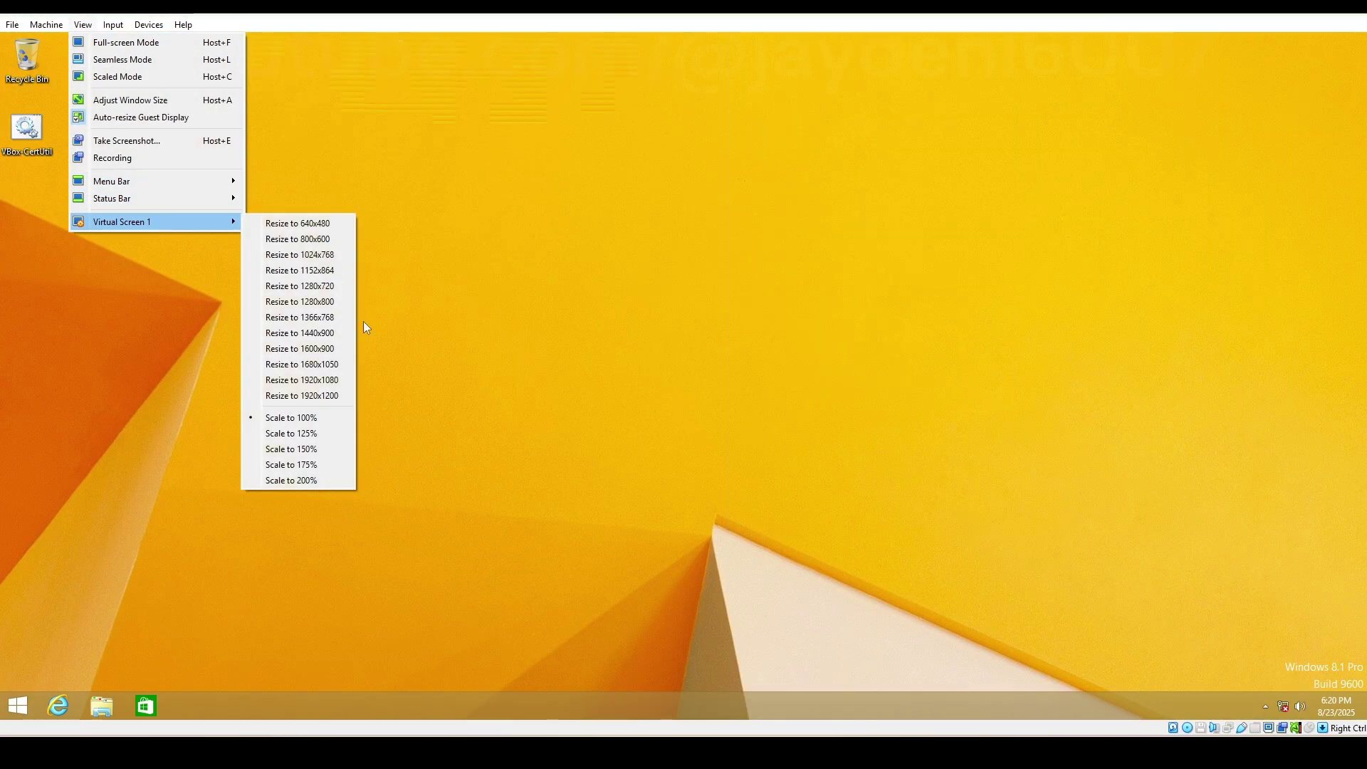
left_click(321, 380)
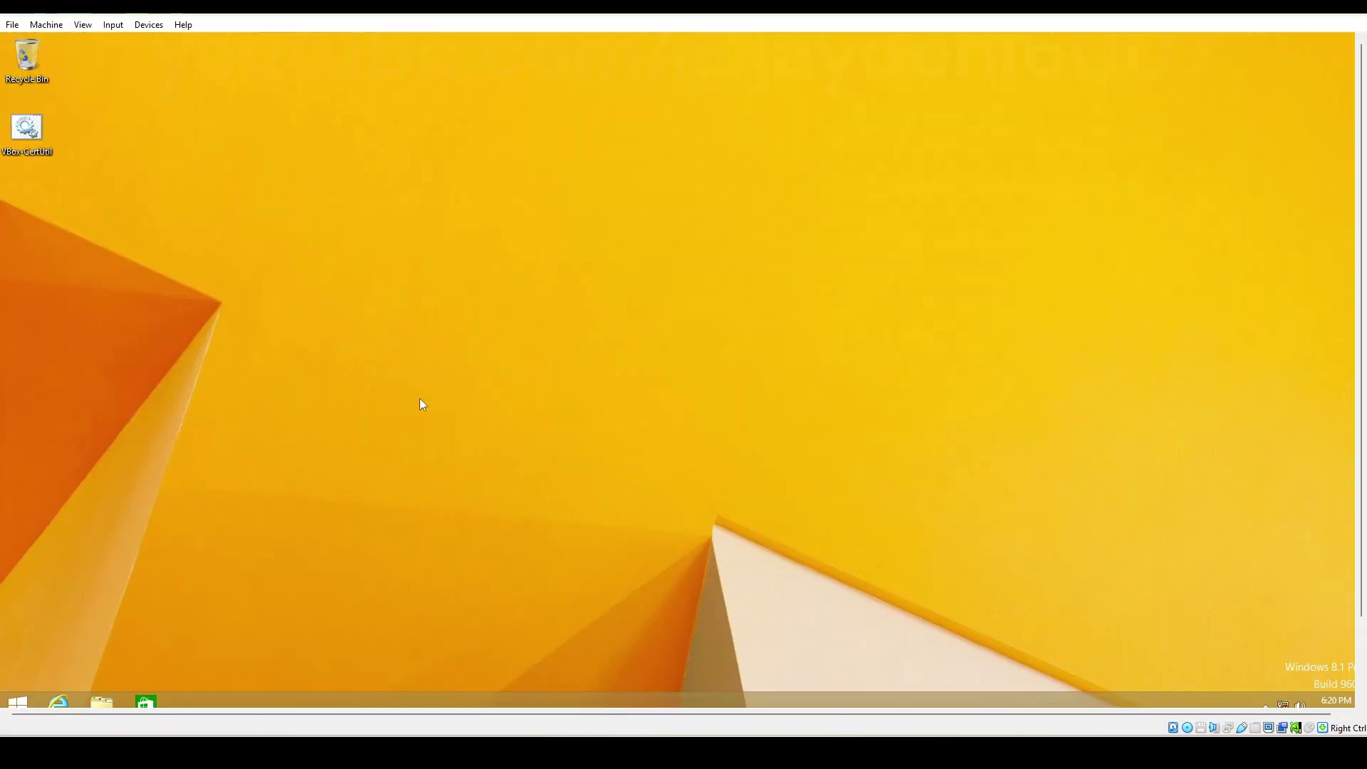